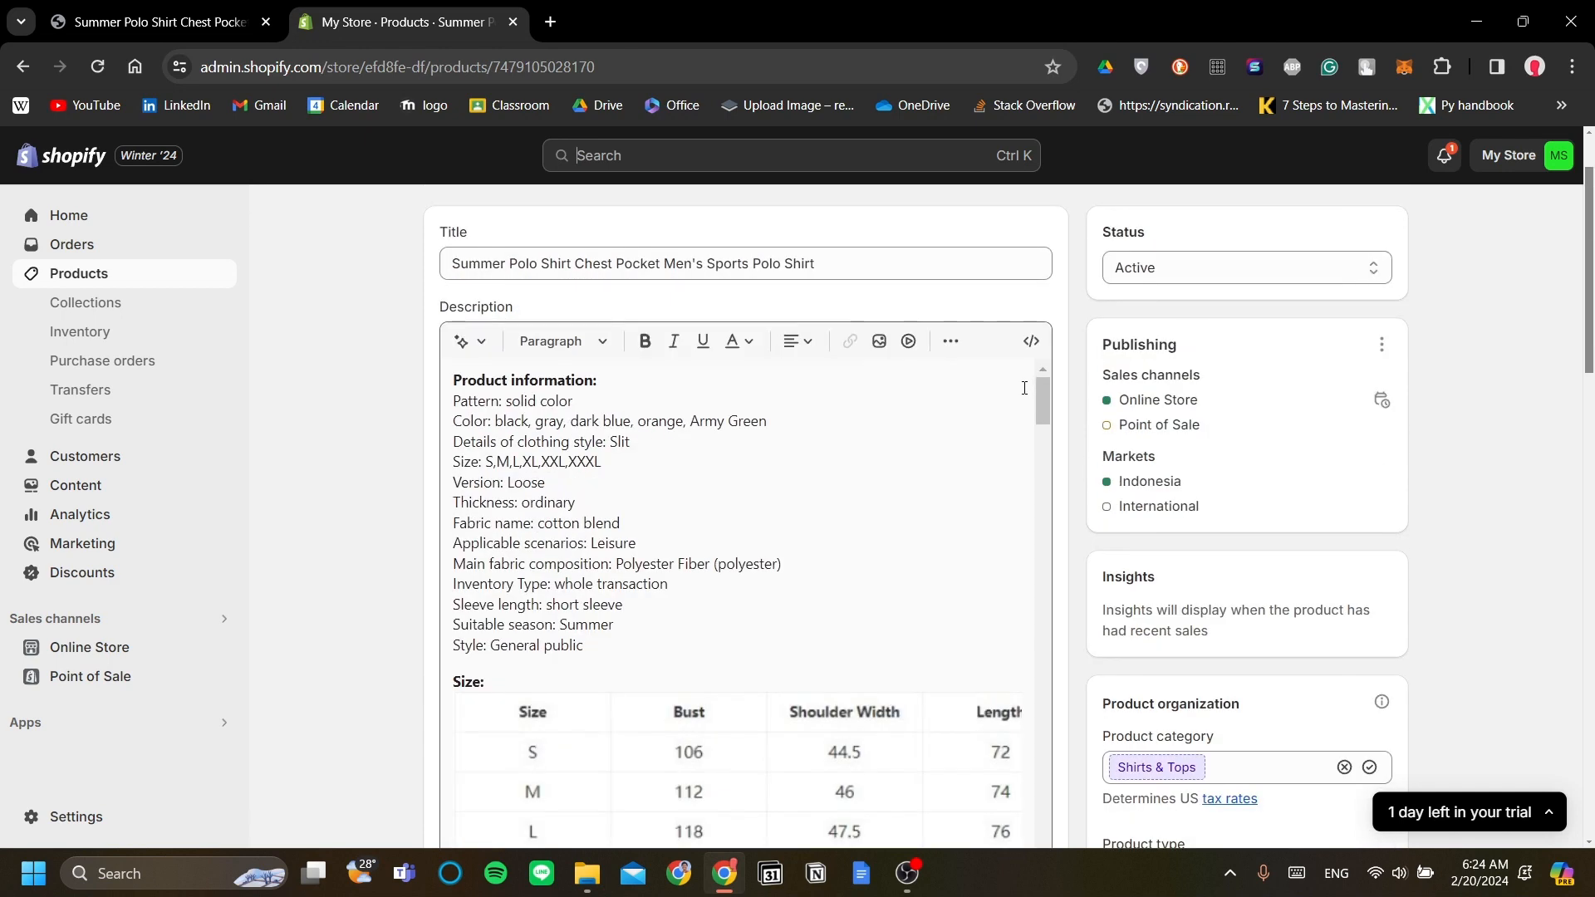
Step: Review the Summer Polo Shirt's description and media, then go back to the Products list
scroll(1009, 390, down, 3)
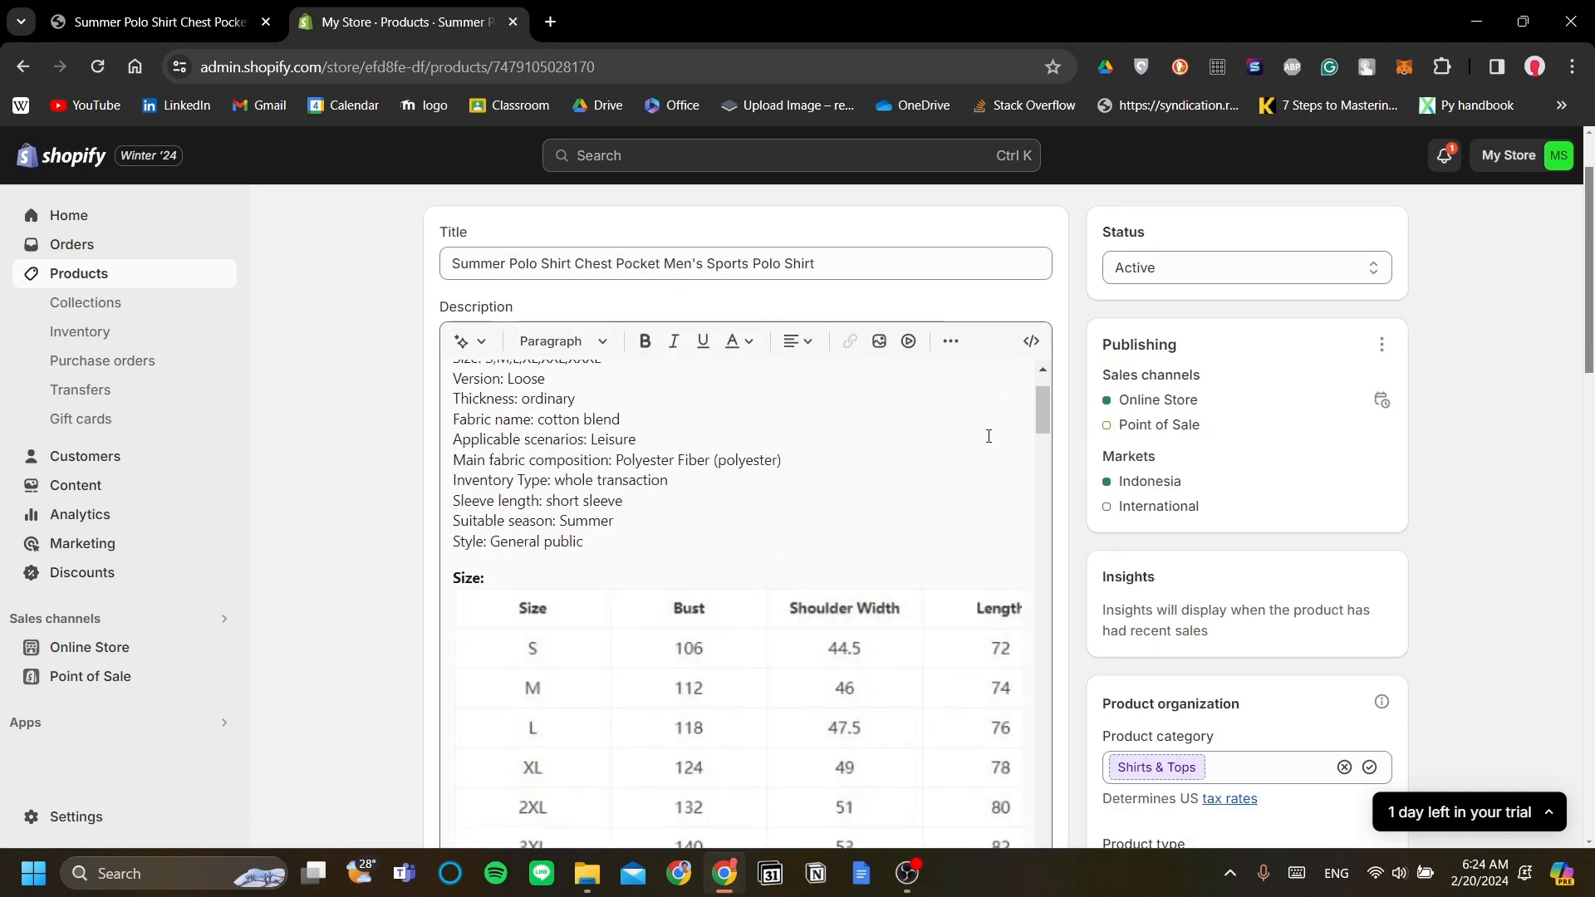
scroll(1132, 452, down, 5)
scroll(1097, 467, down, 2)
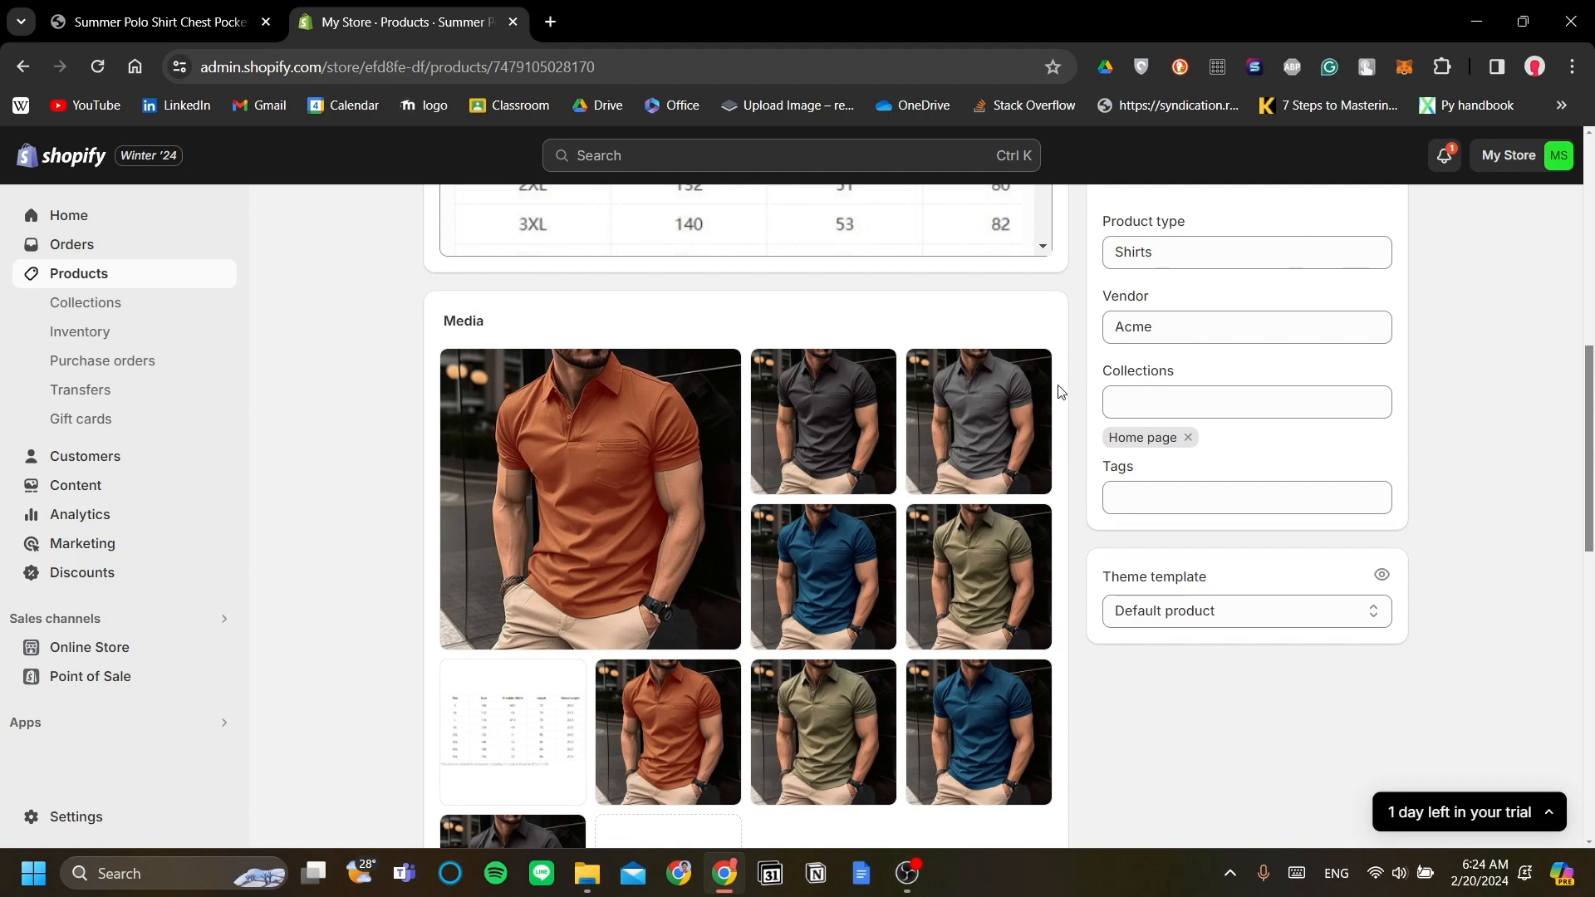
scroll(1060, 391, down, 3)
scroll(1061, 391, up, 10)
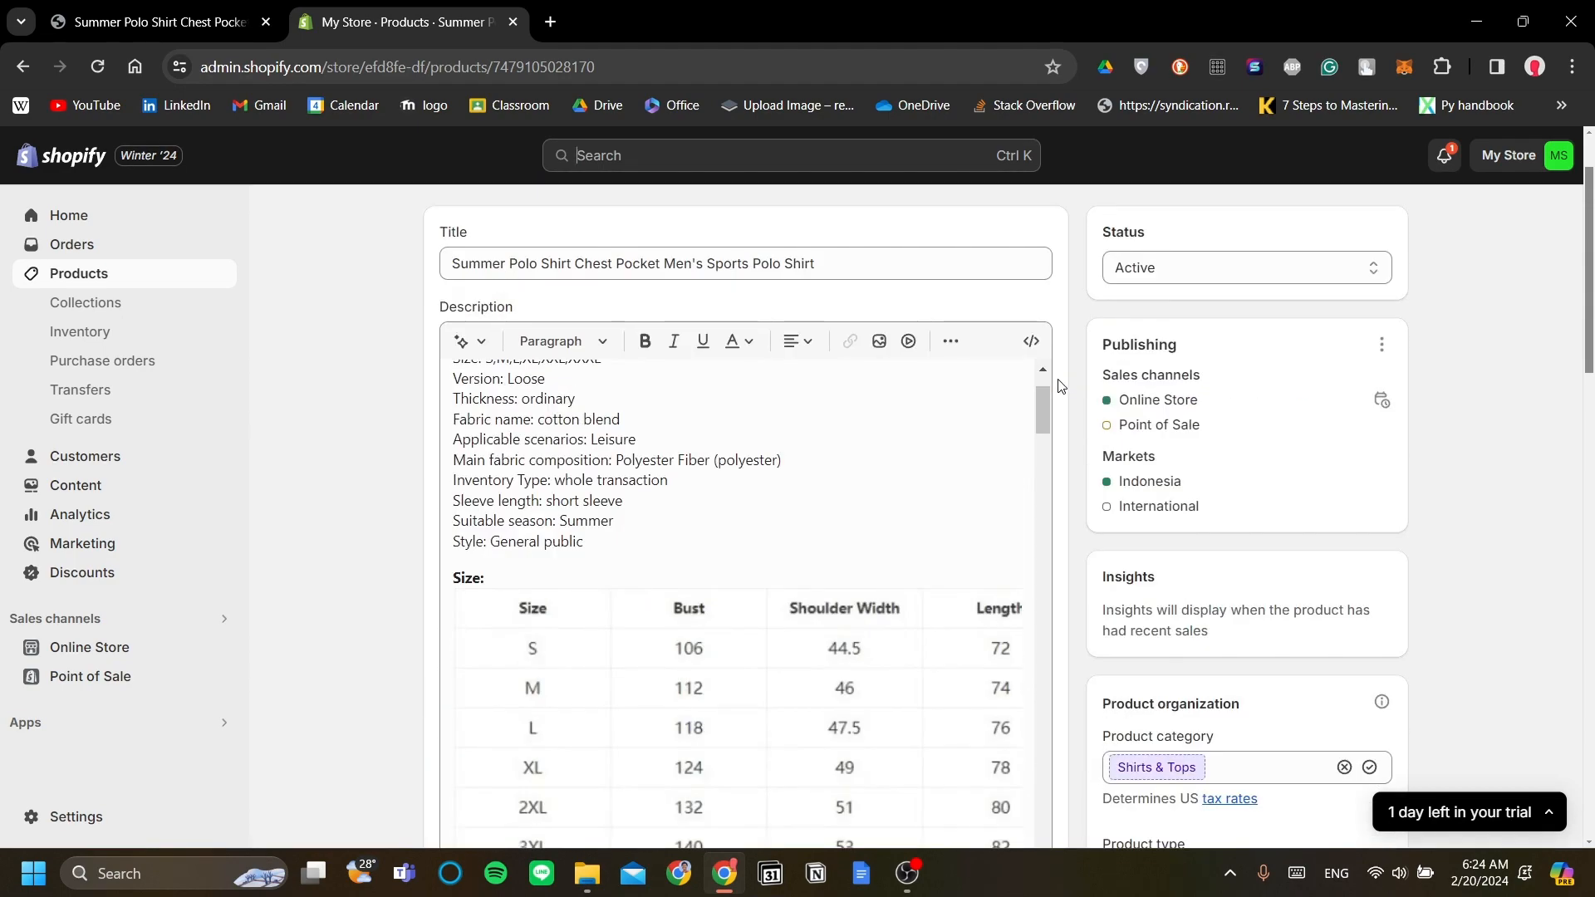
scroll(1061, 386, up, 2)
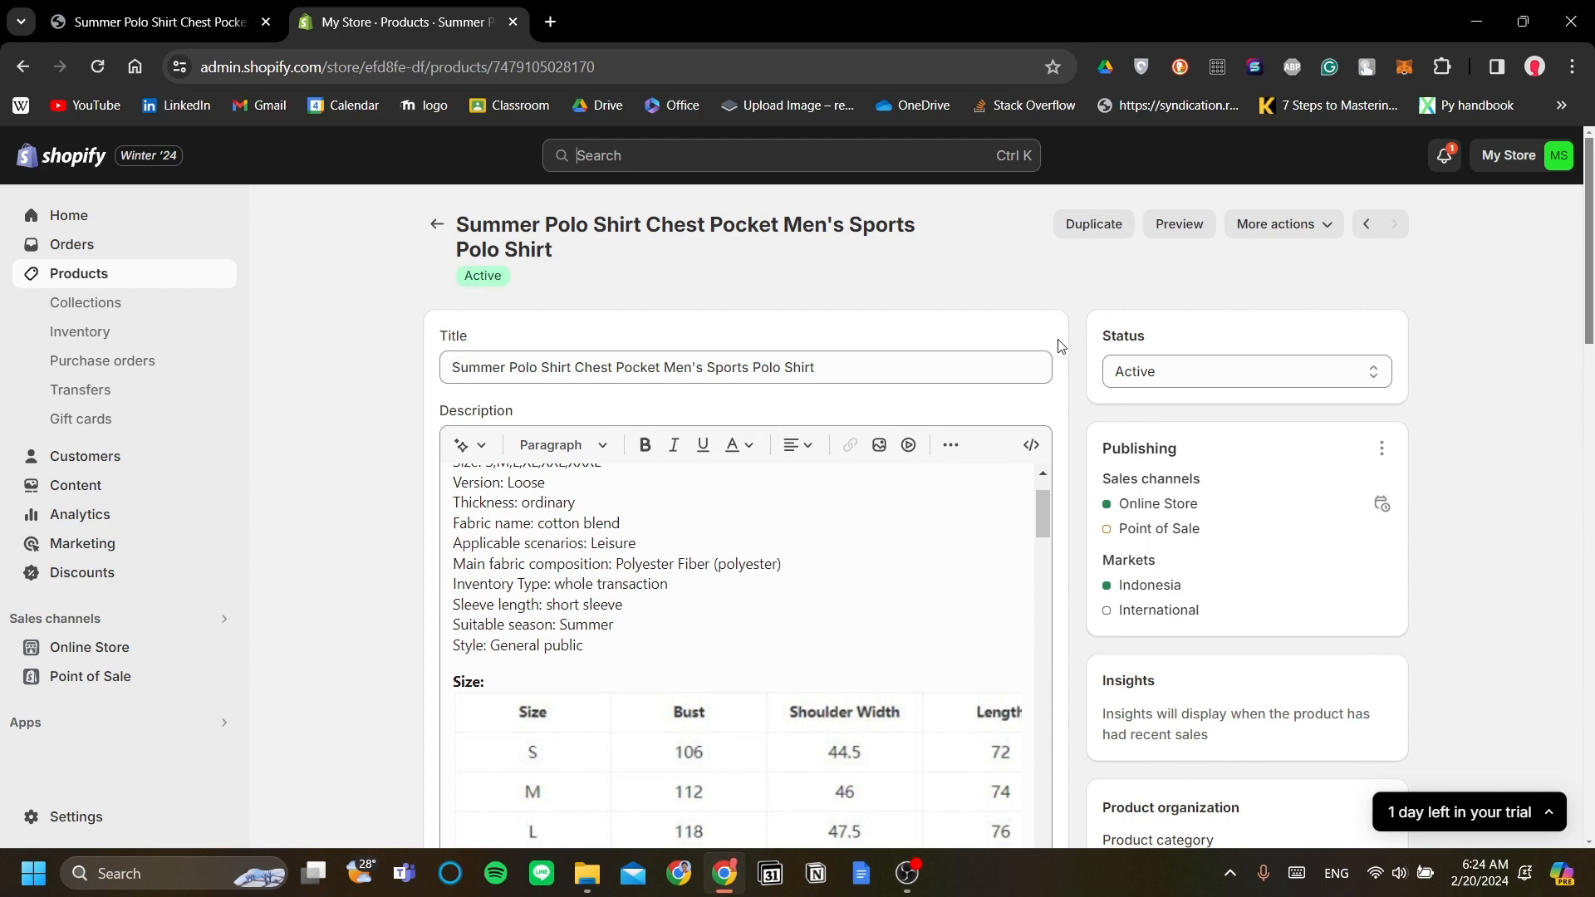
scroll(1068, 322, down, 2)
scroll(706, 582, up, 5)
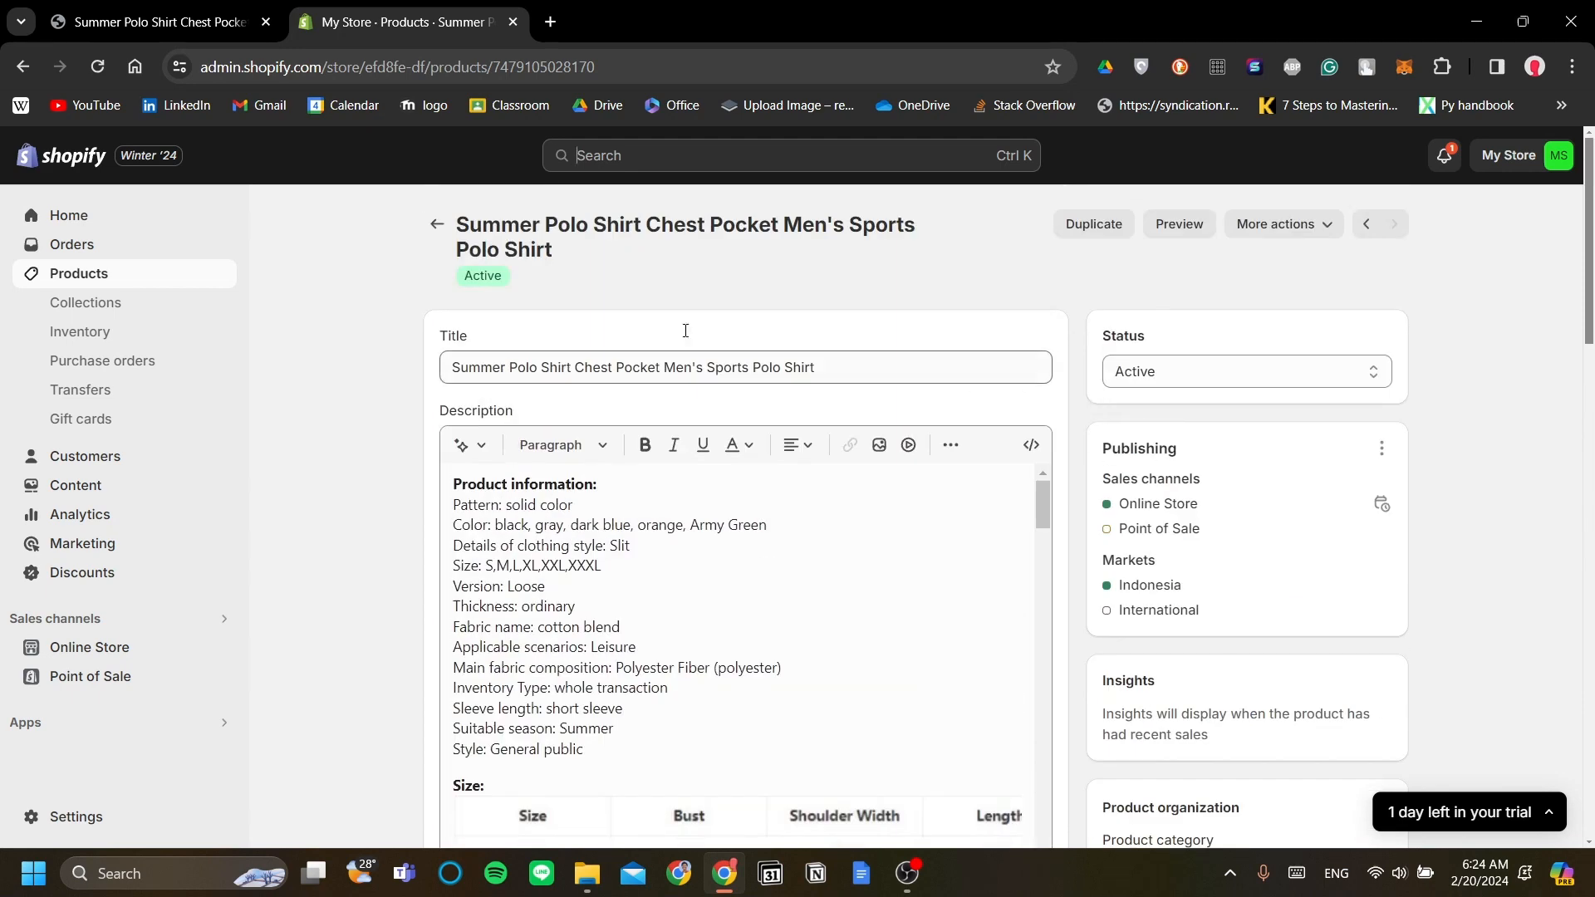
click(431, 237)
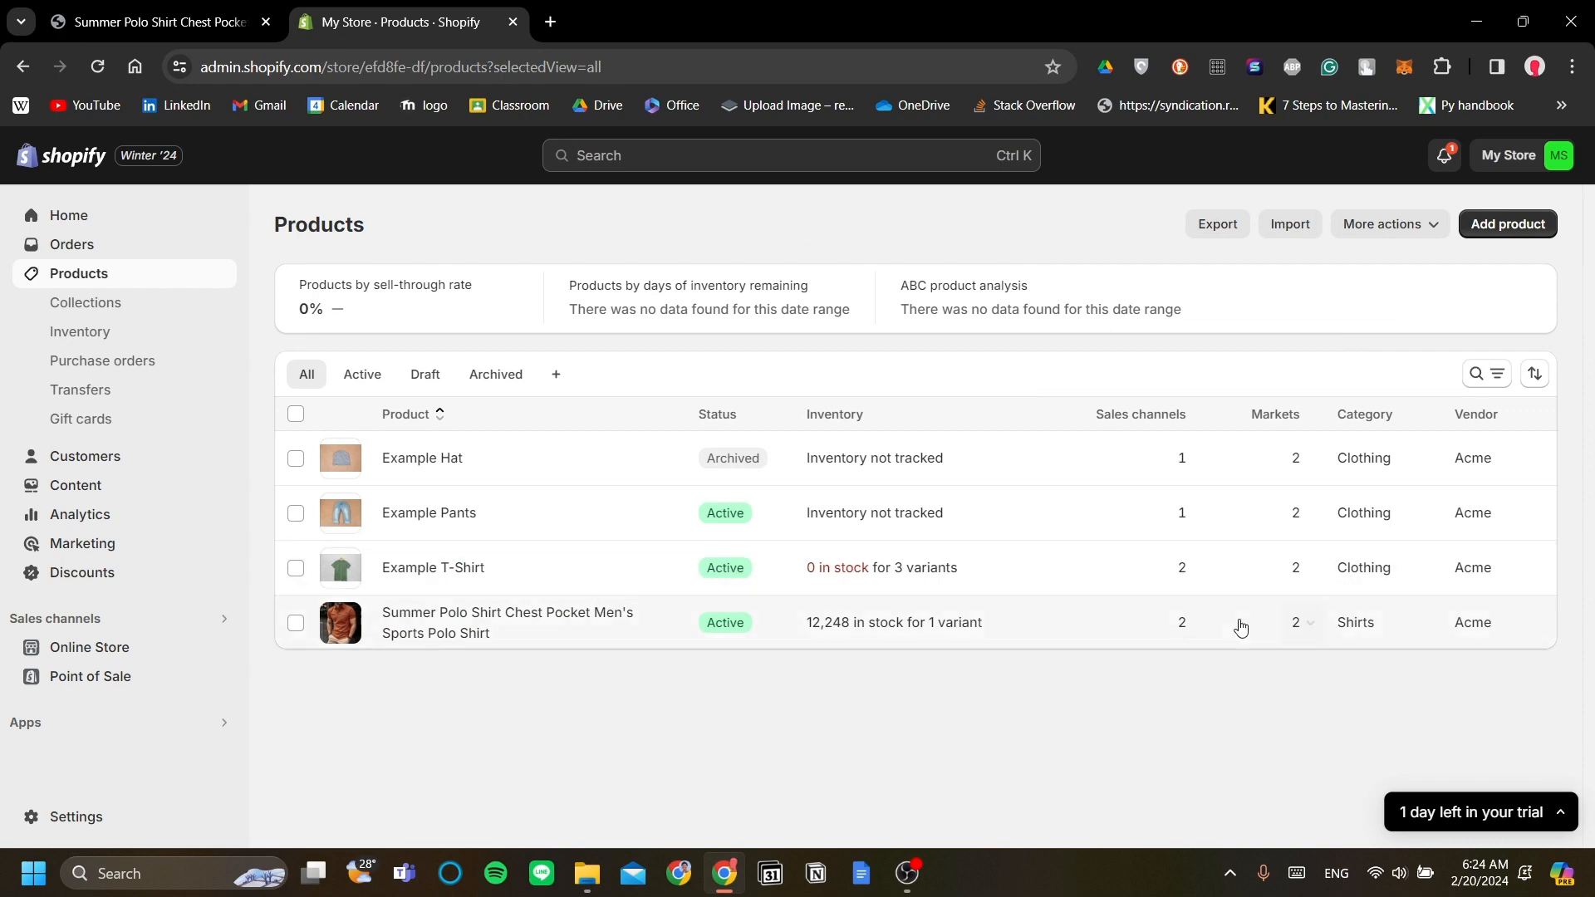
click(158, 22)
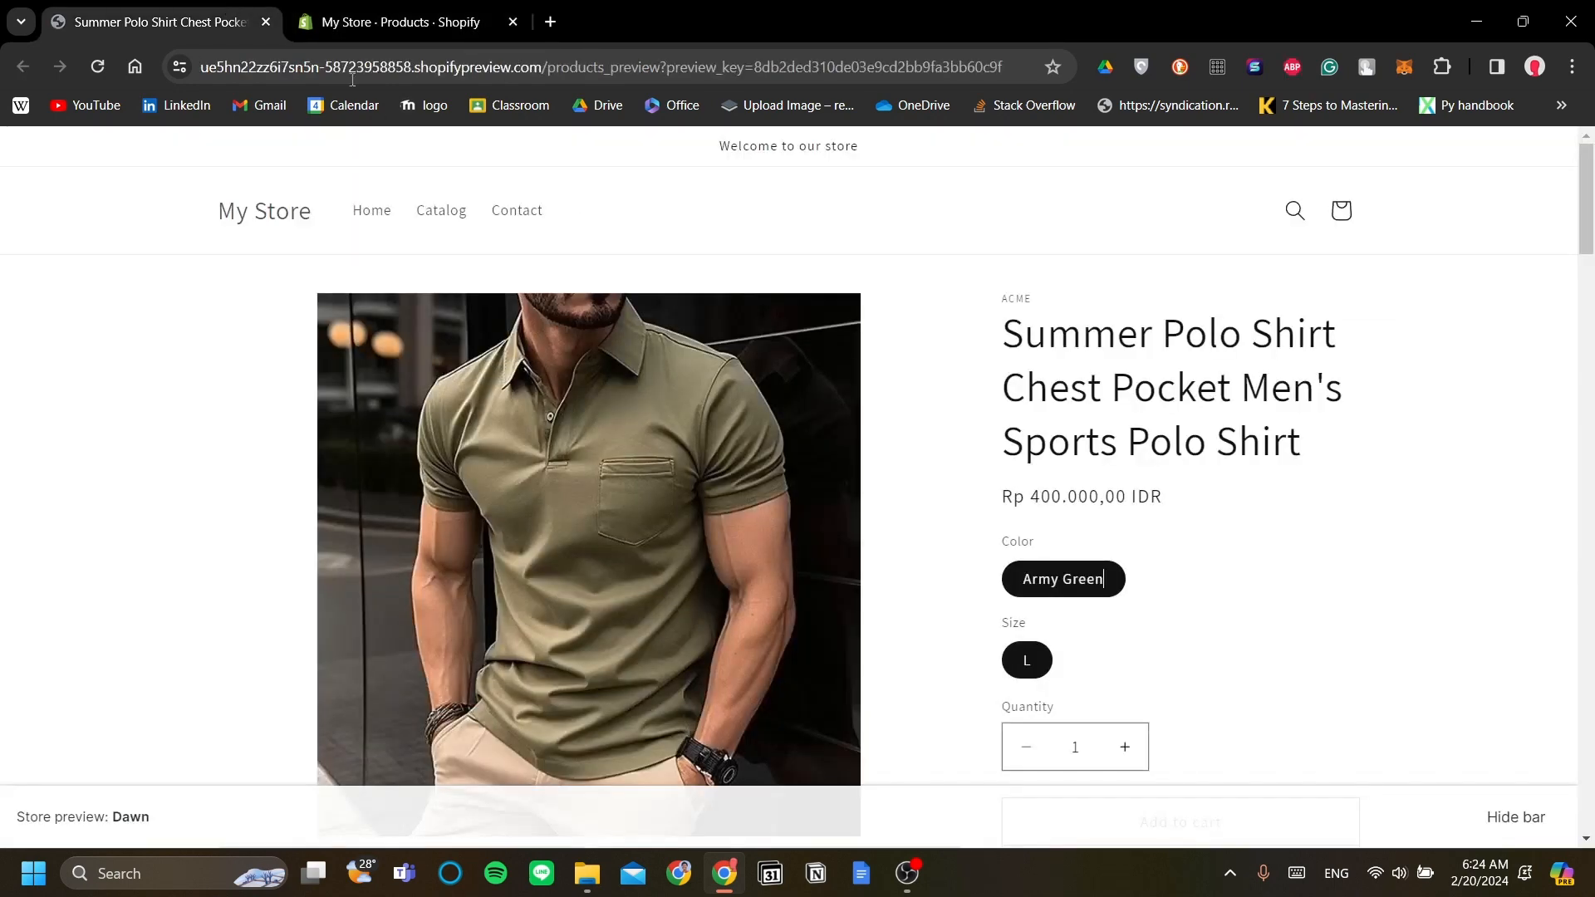
scroll(980, 380, down, 1)
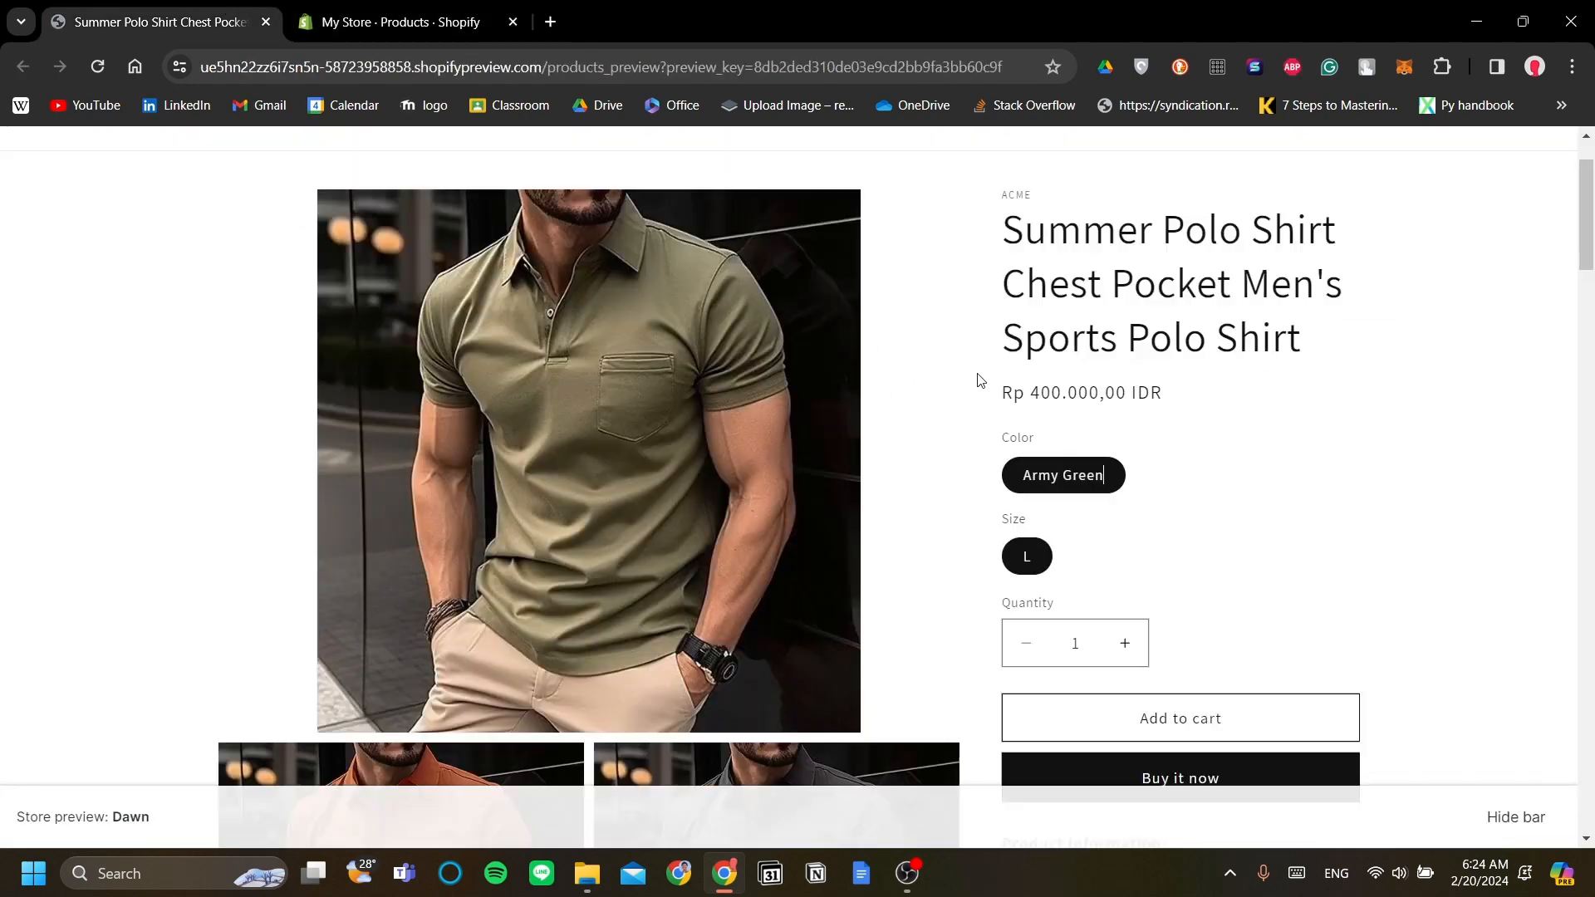
scroll(978, 491, up, 1)
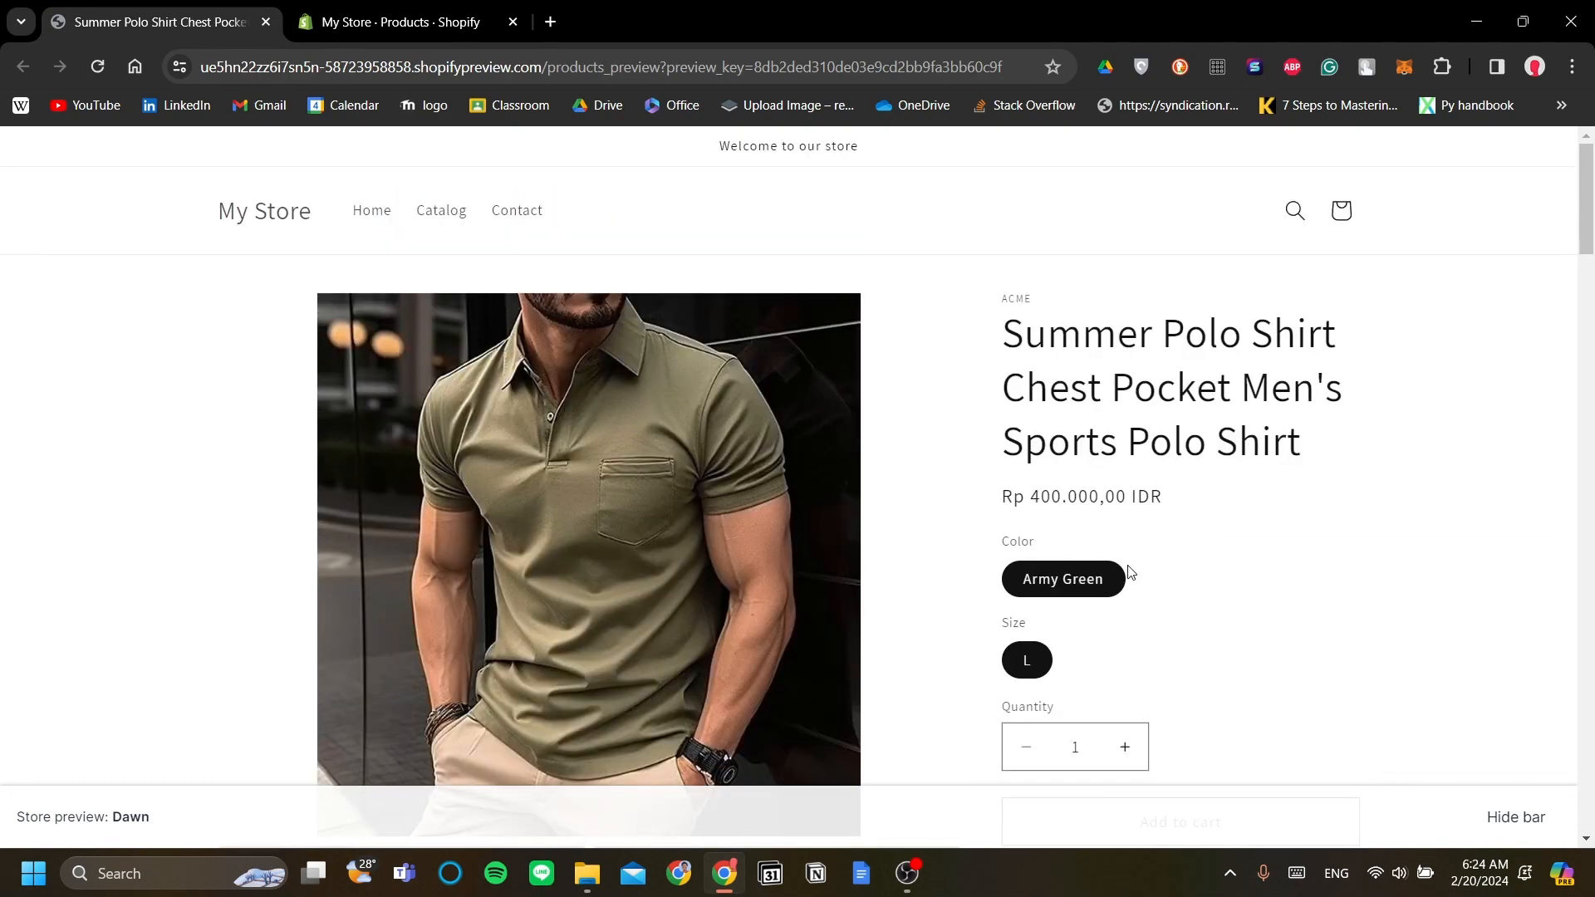
scroll(1130, 572, down, 4)
scroll(1008, 534, down, 2)
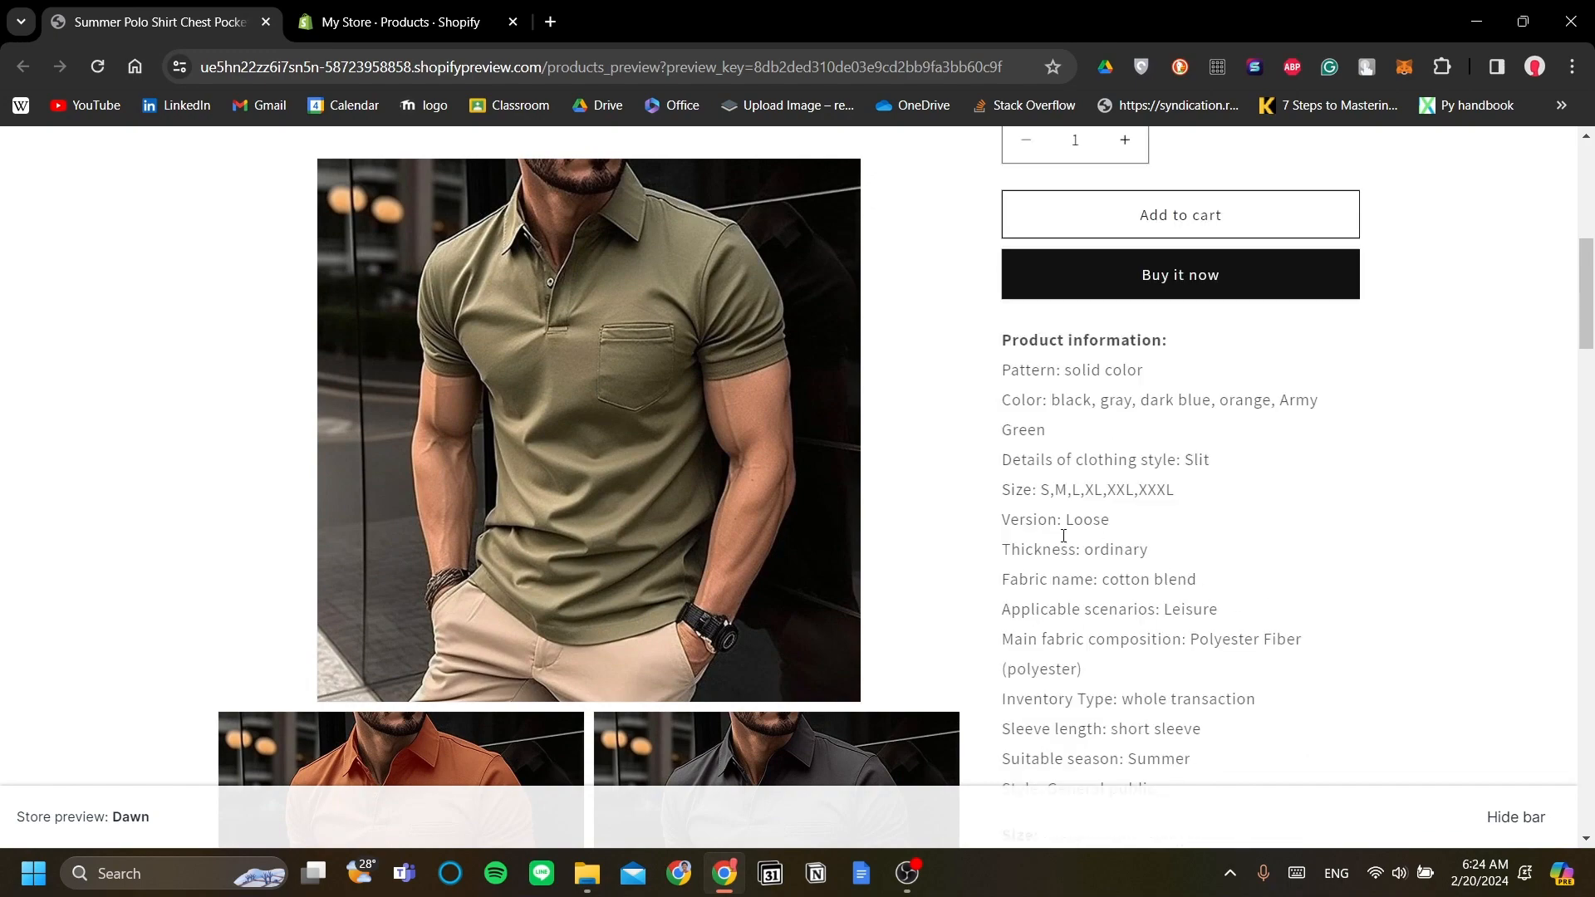
scroll(1033, 527, up, 6)
click(413, 22)
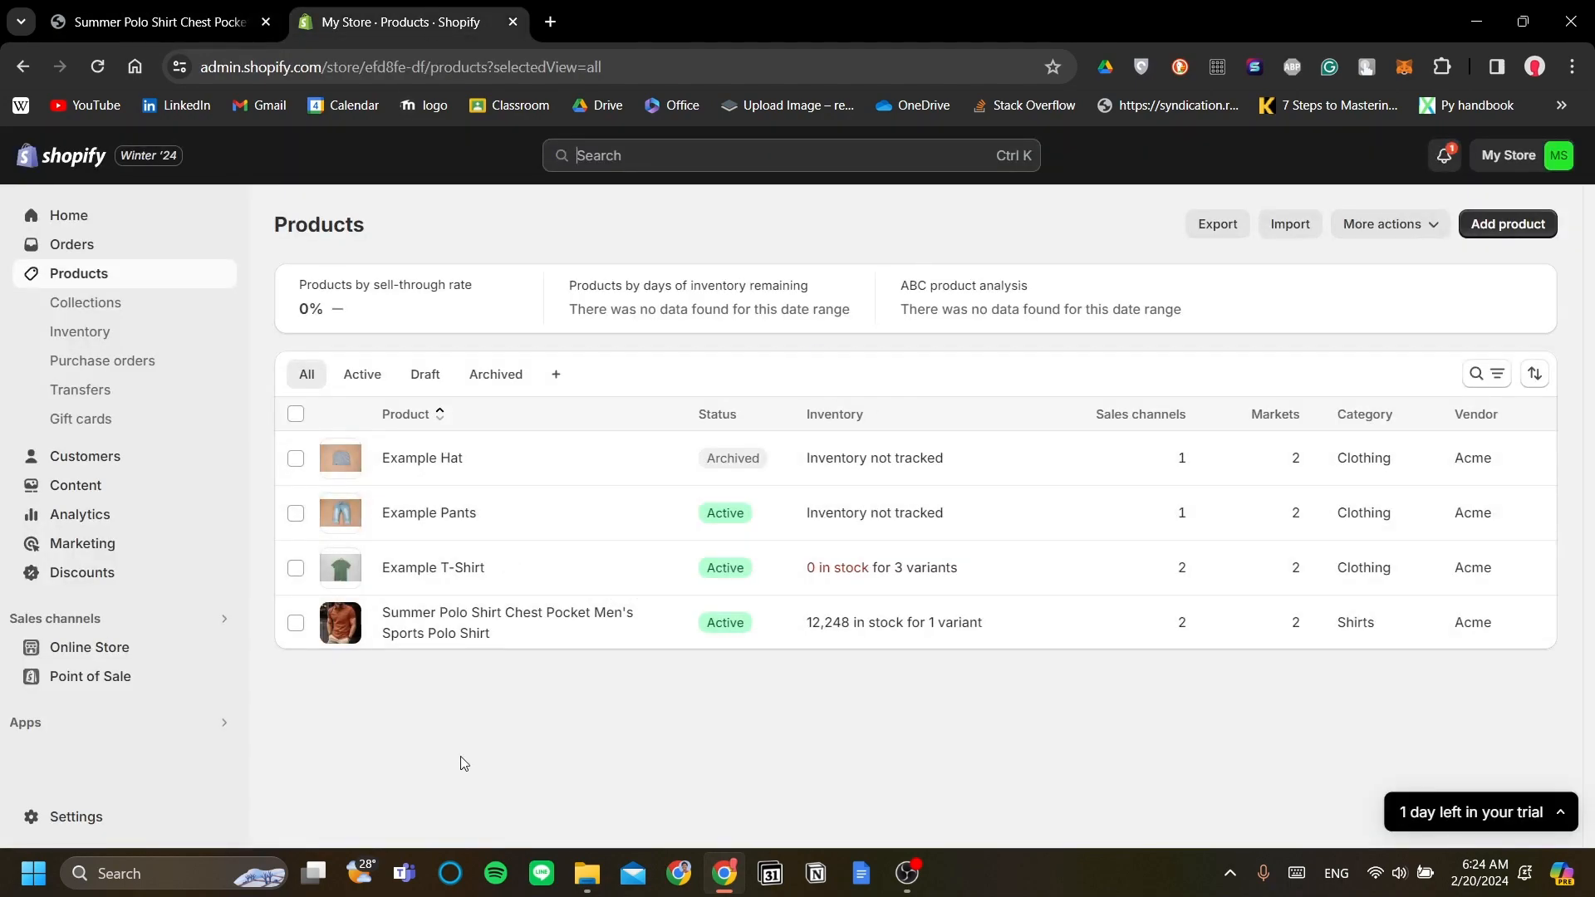
Step: Browse All recommended apps under Apps and launch the Shopify App Store in a new tab
click(186, 725)
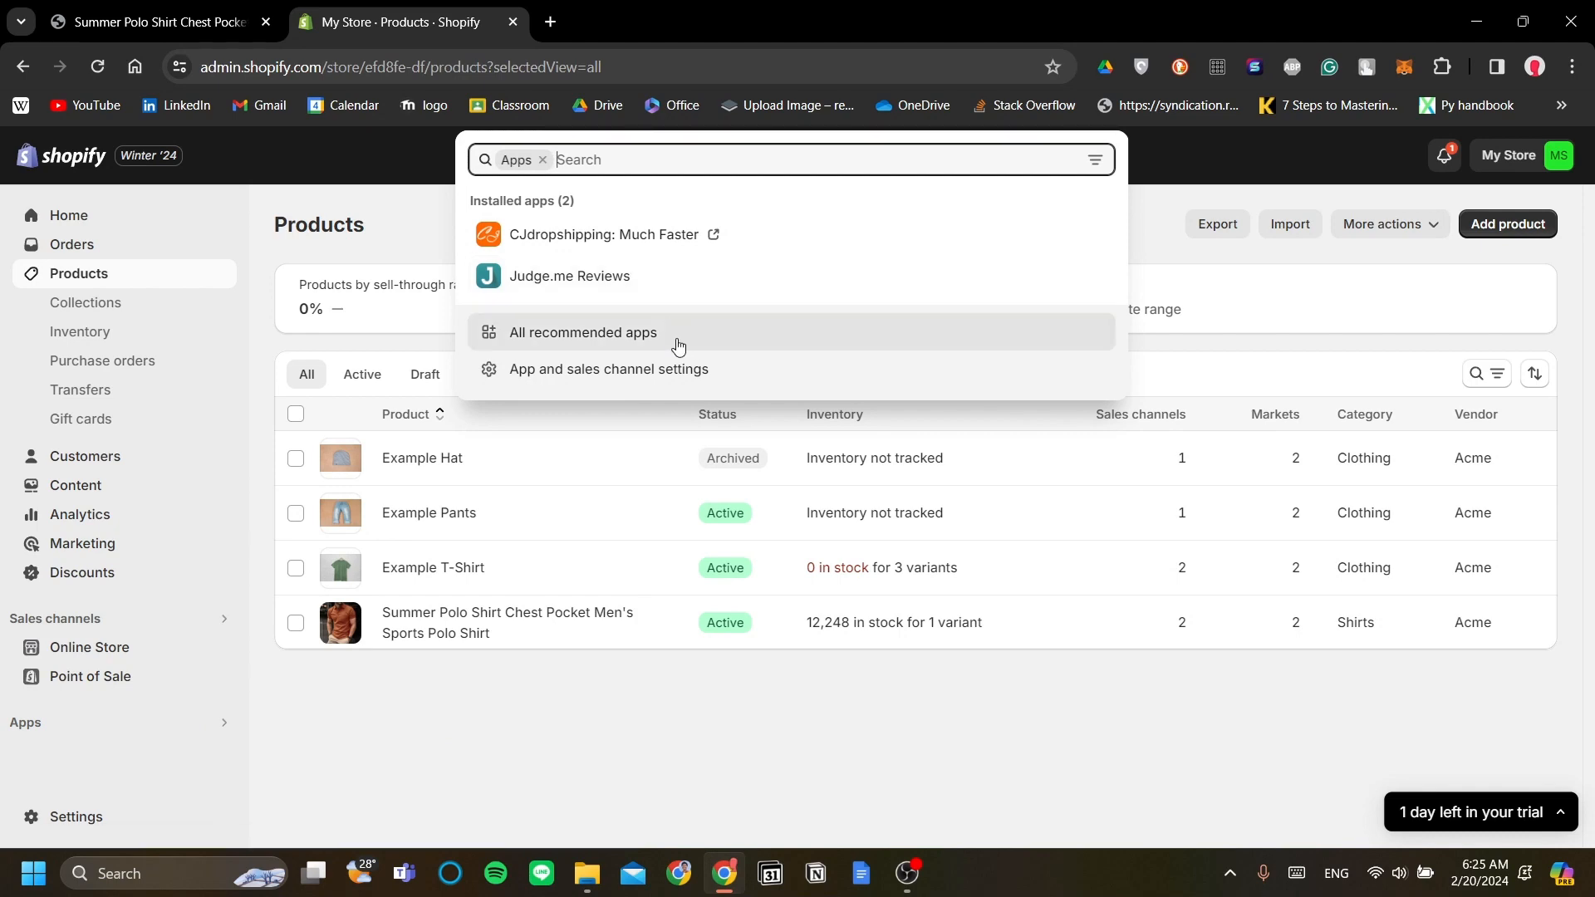
click(622, 343)
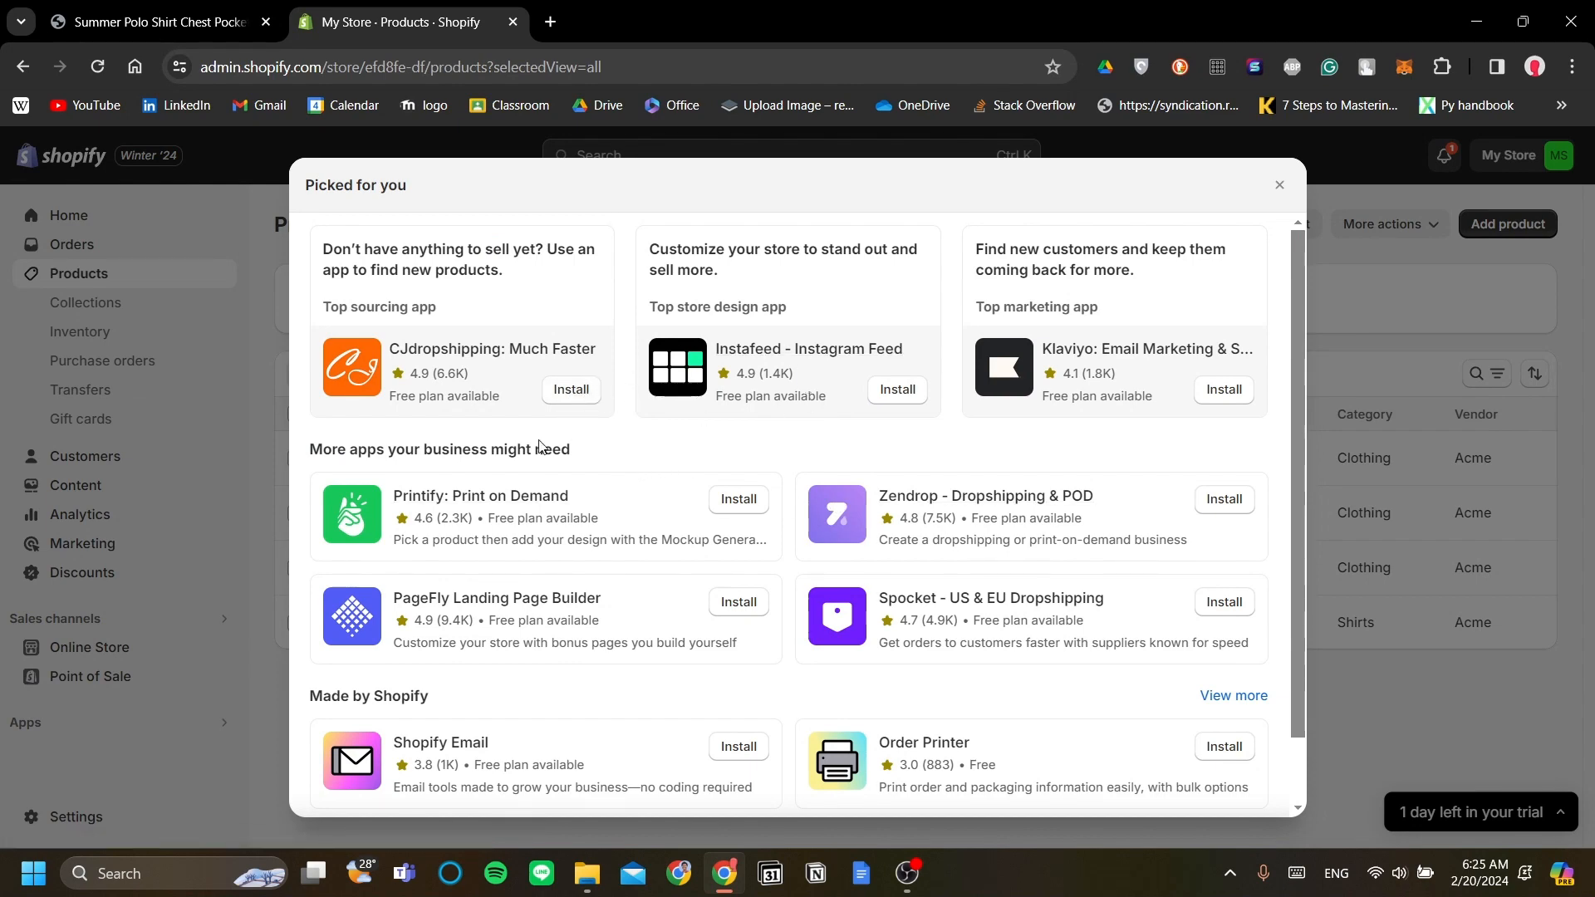
scroll(545, 406, down, 1)
scroll(623, 330, up, 1)
scroll(656, 357, down, 1)
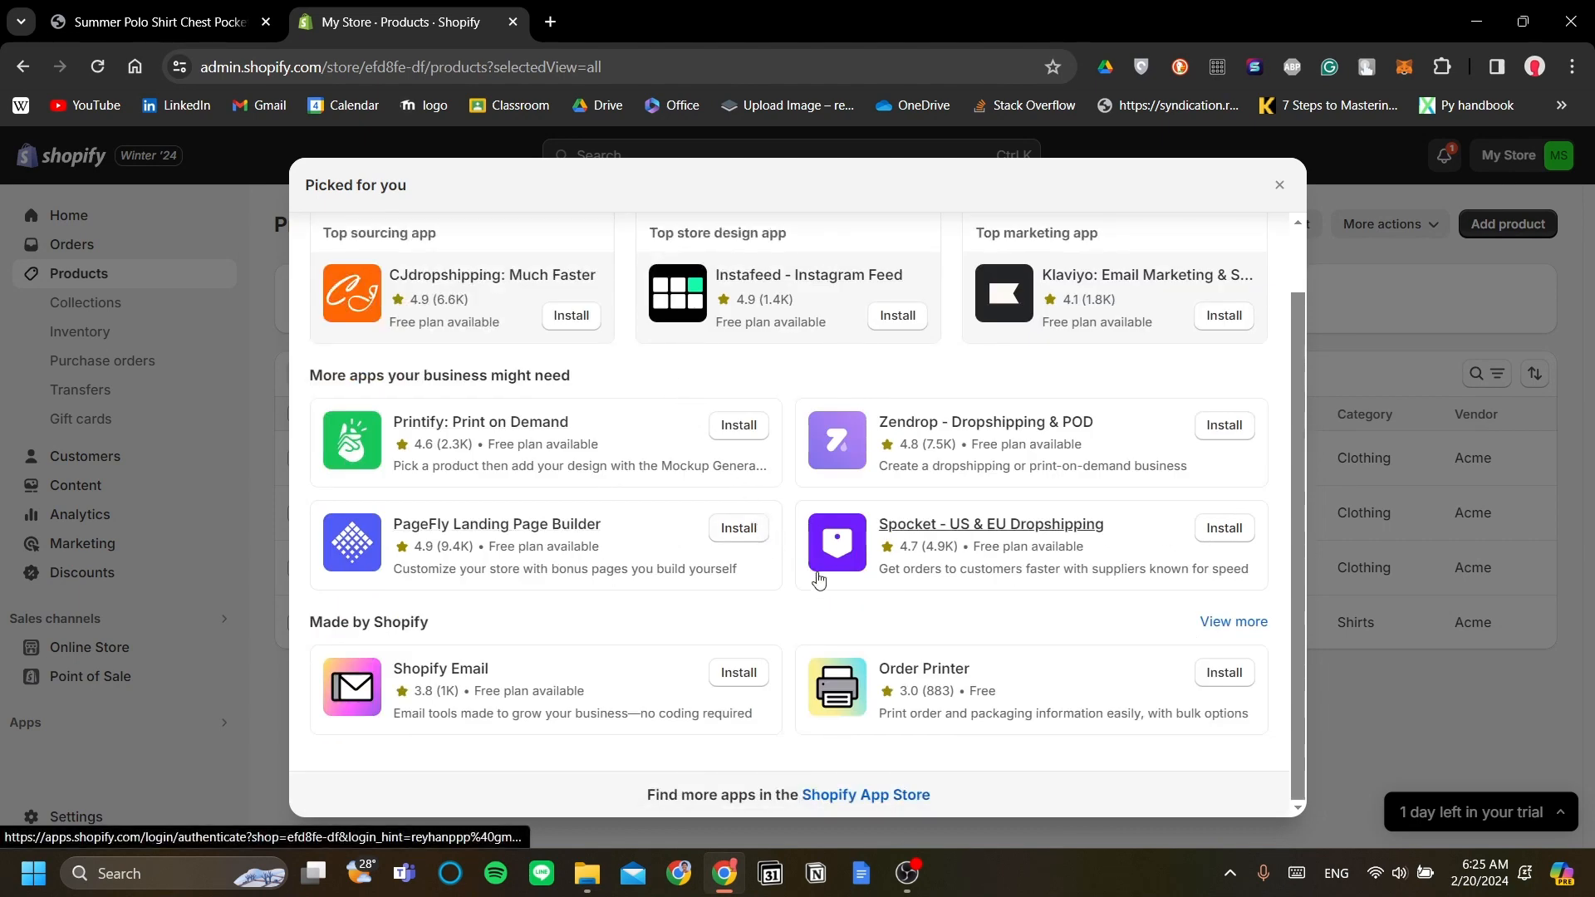
click(883, 795)
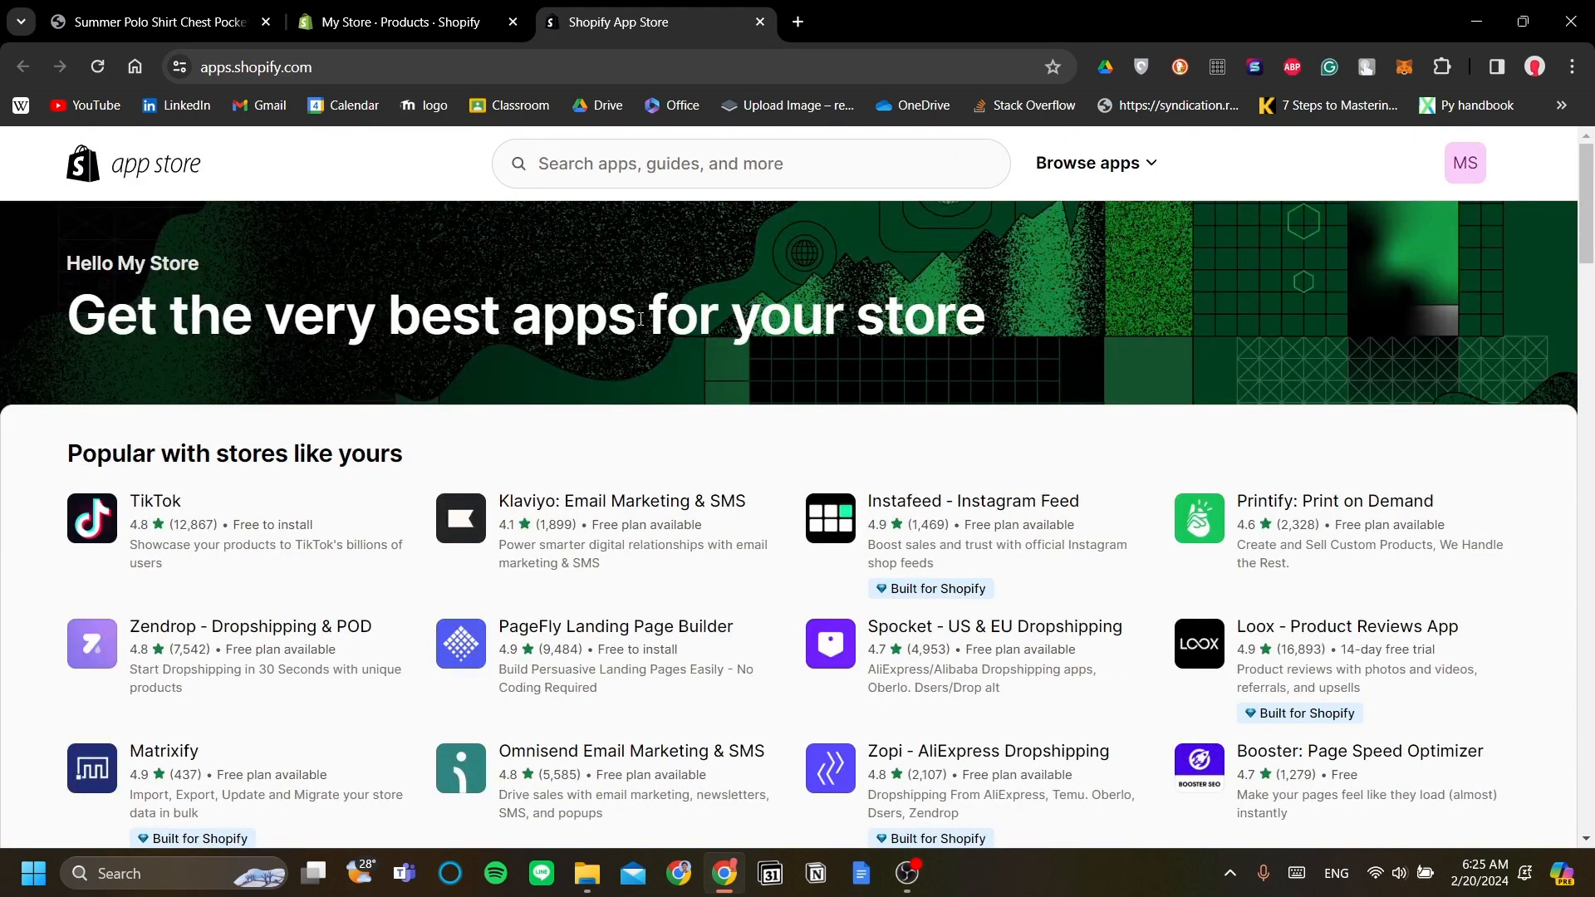
Step: Search the App Store for 'cj dropshipping' and open the CJdropshipping: Much Faster listing
click(653, 171)
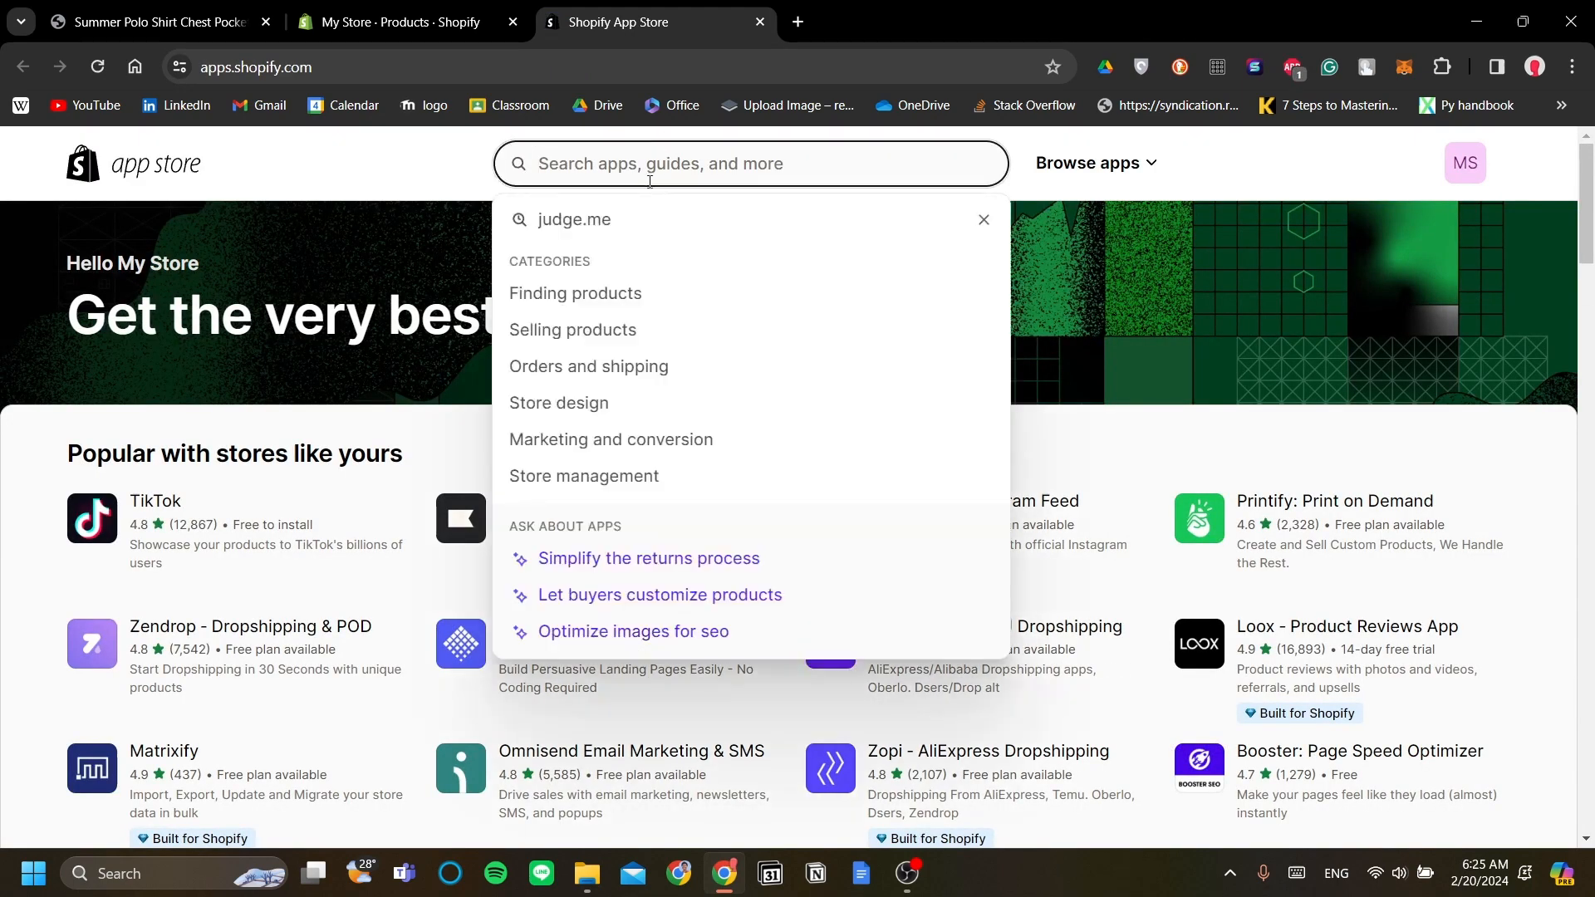
text(cj dro)
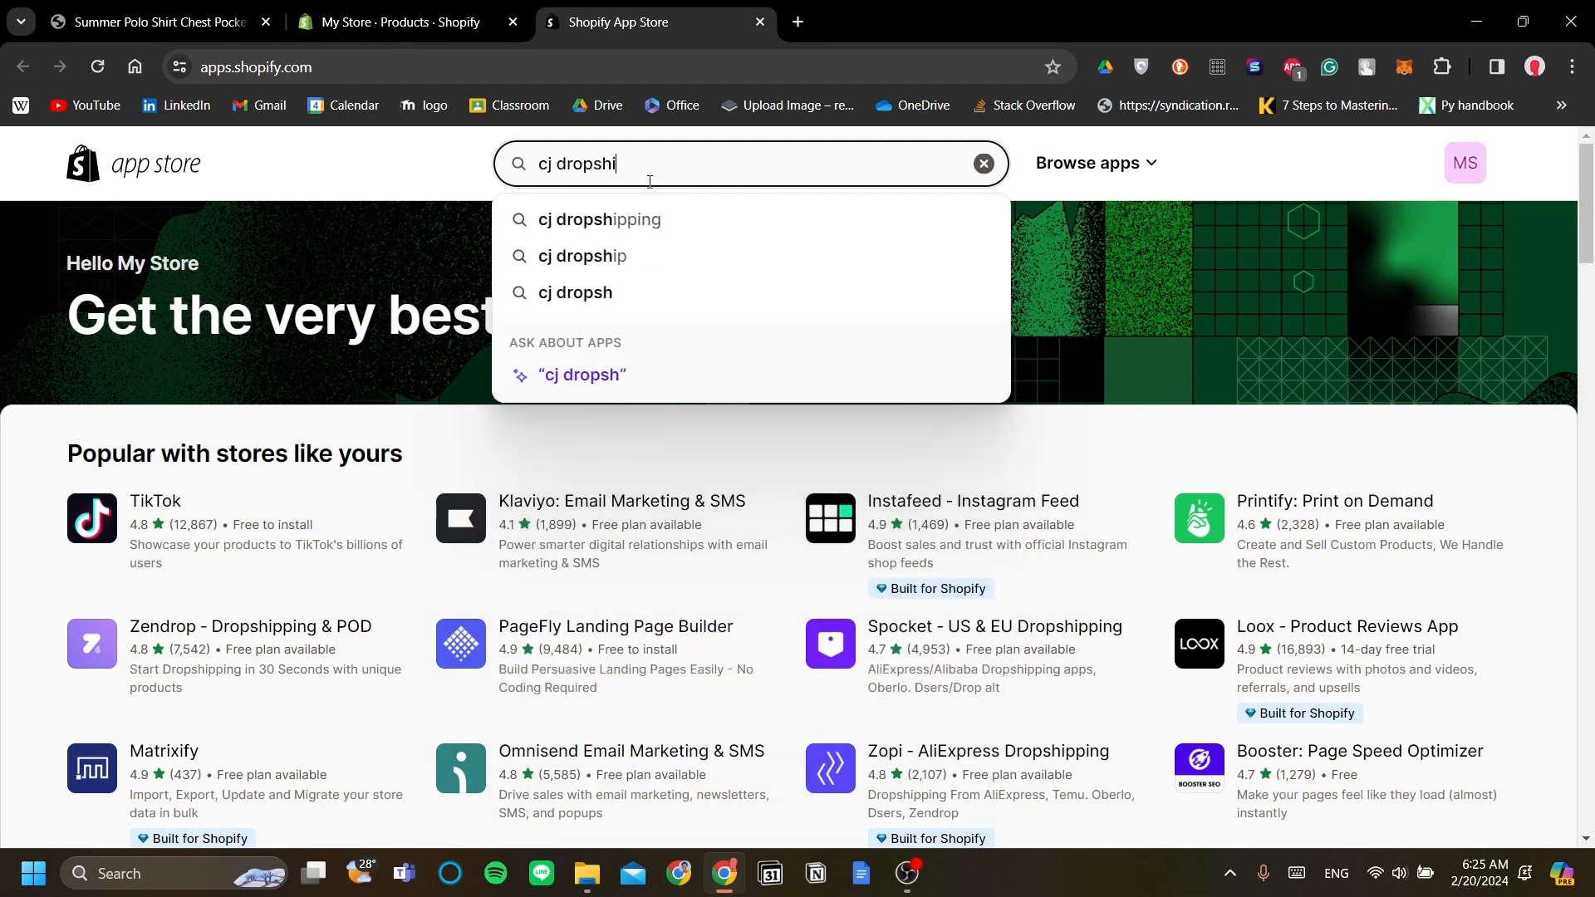
text(pshi)
click(642, 218)
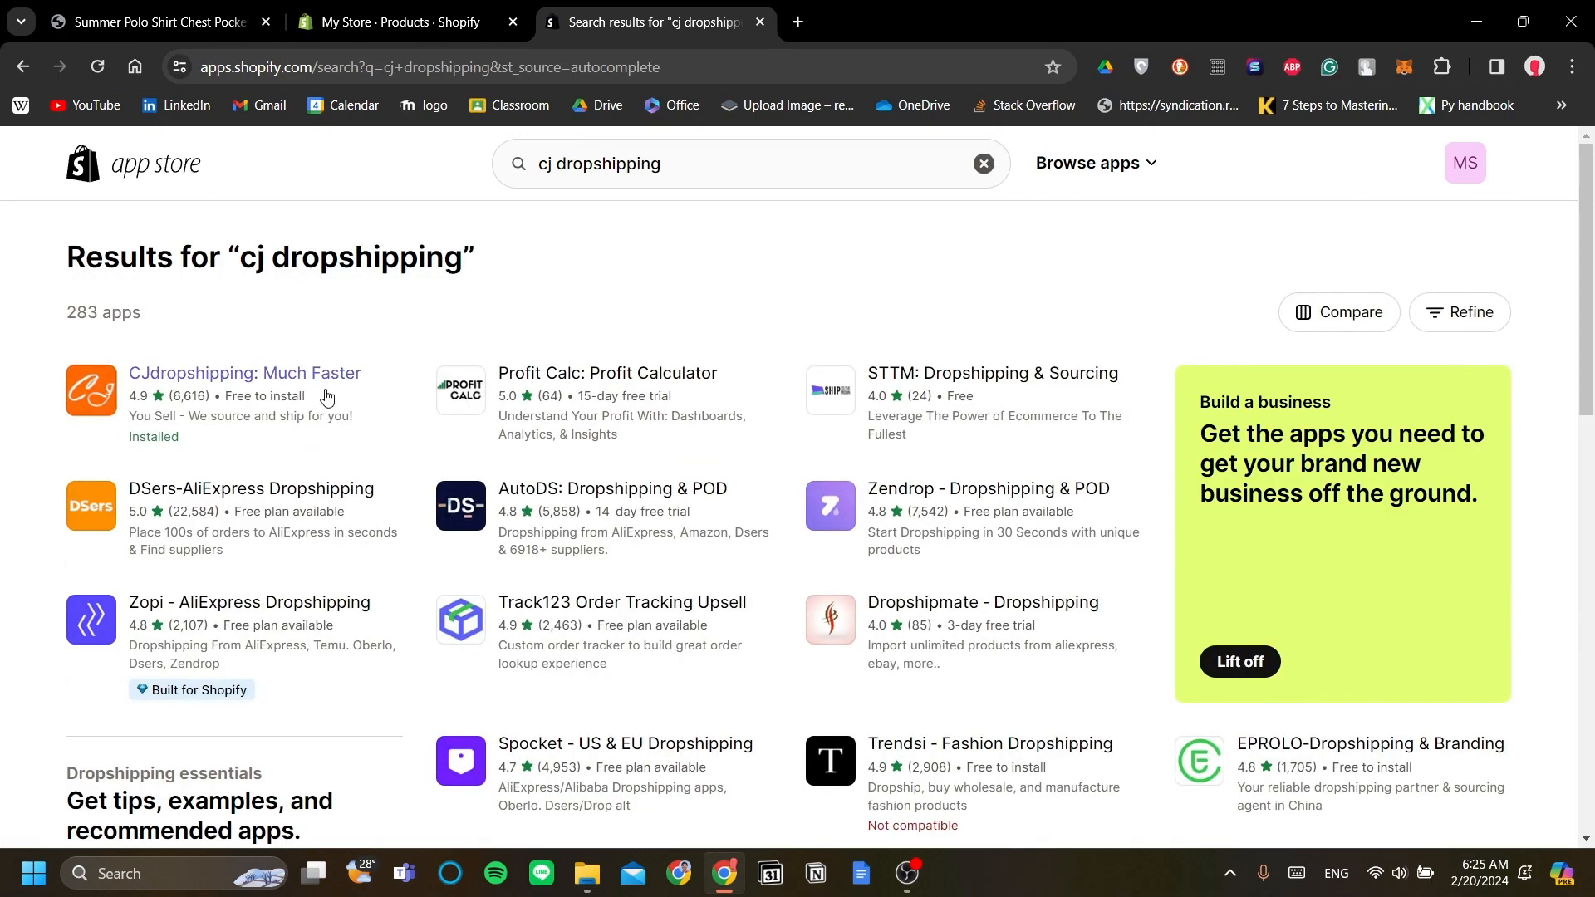
click(284, 392)
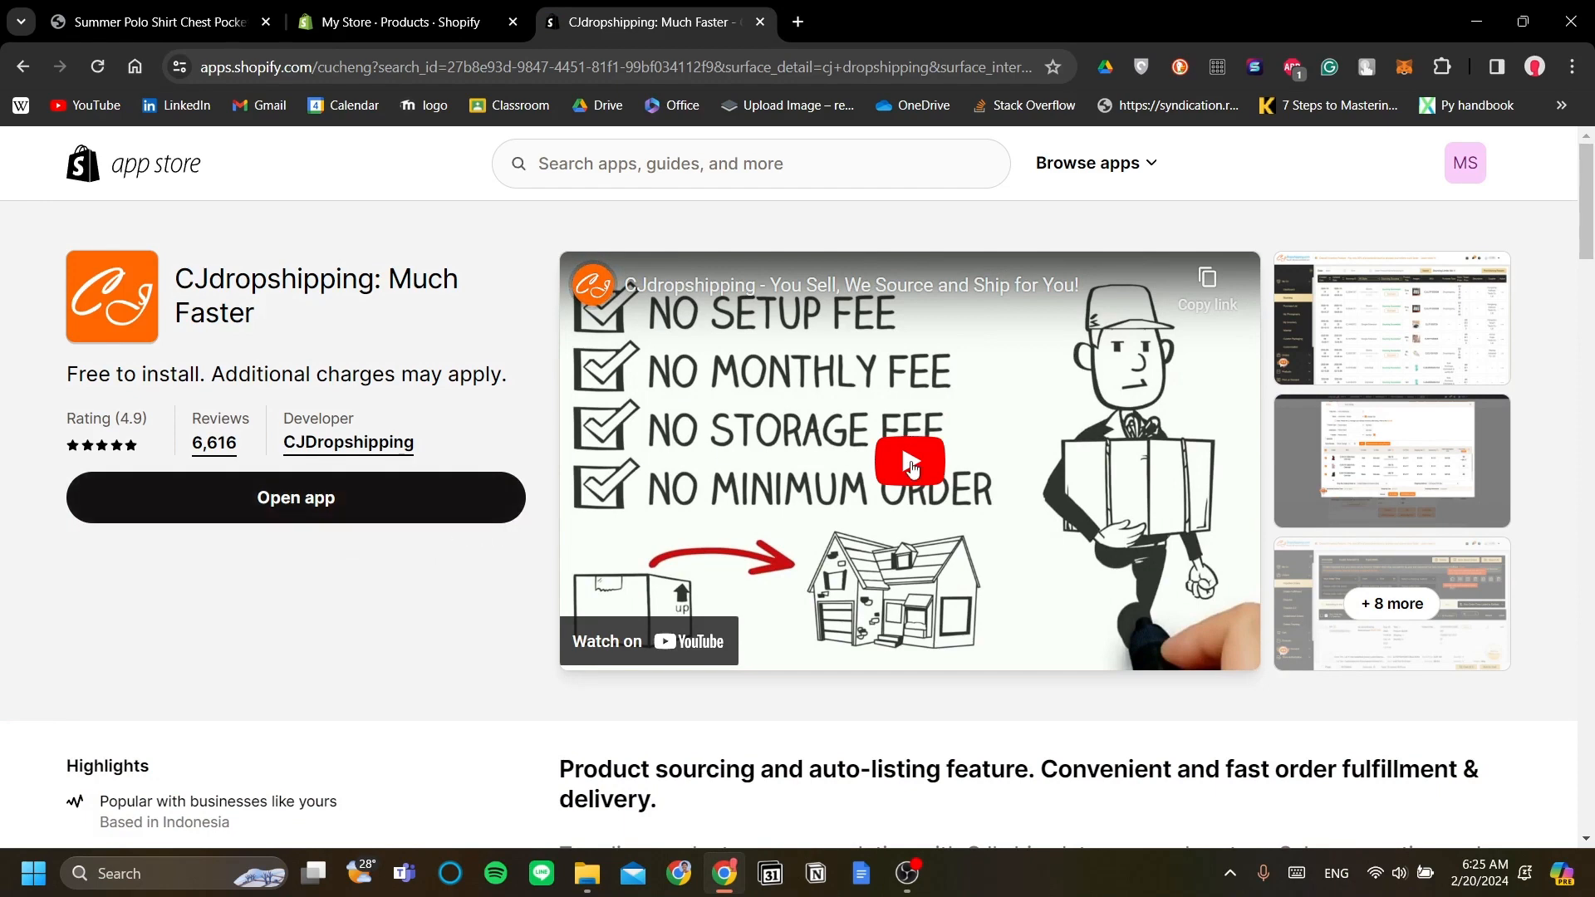
click(1347, 375)
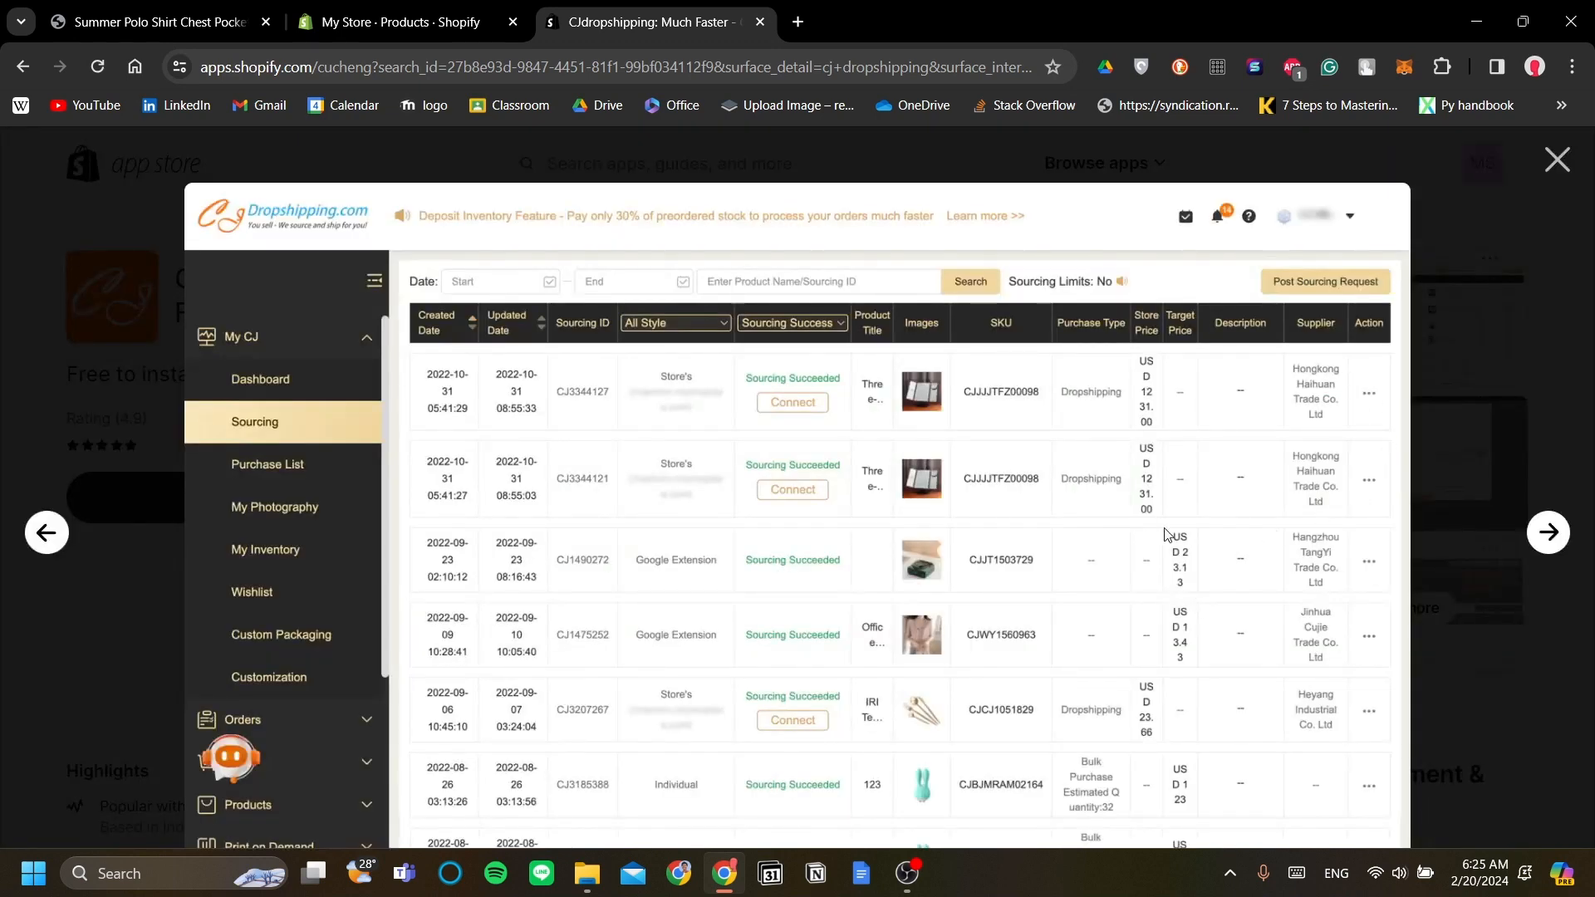
click(1542, 547)
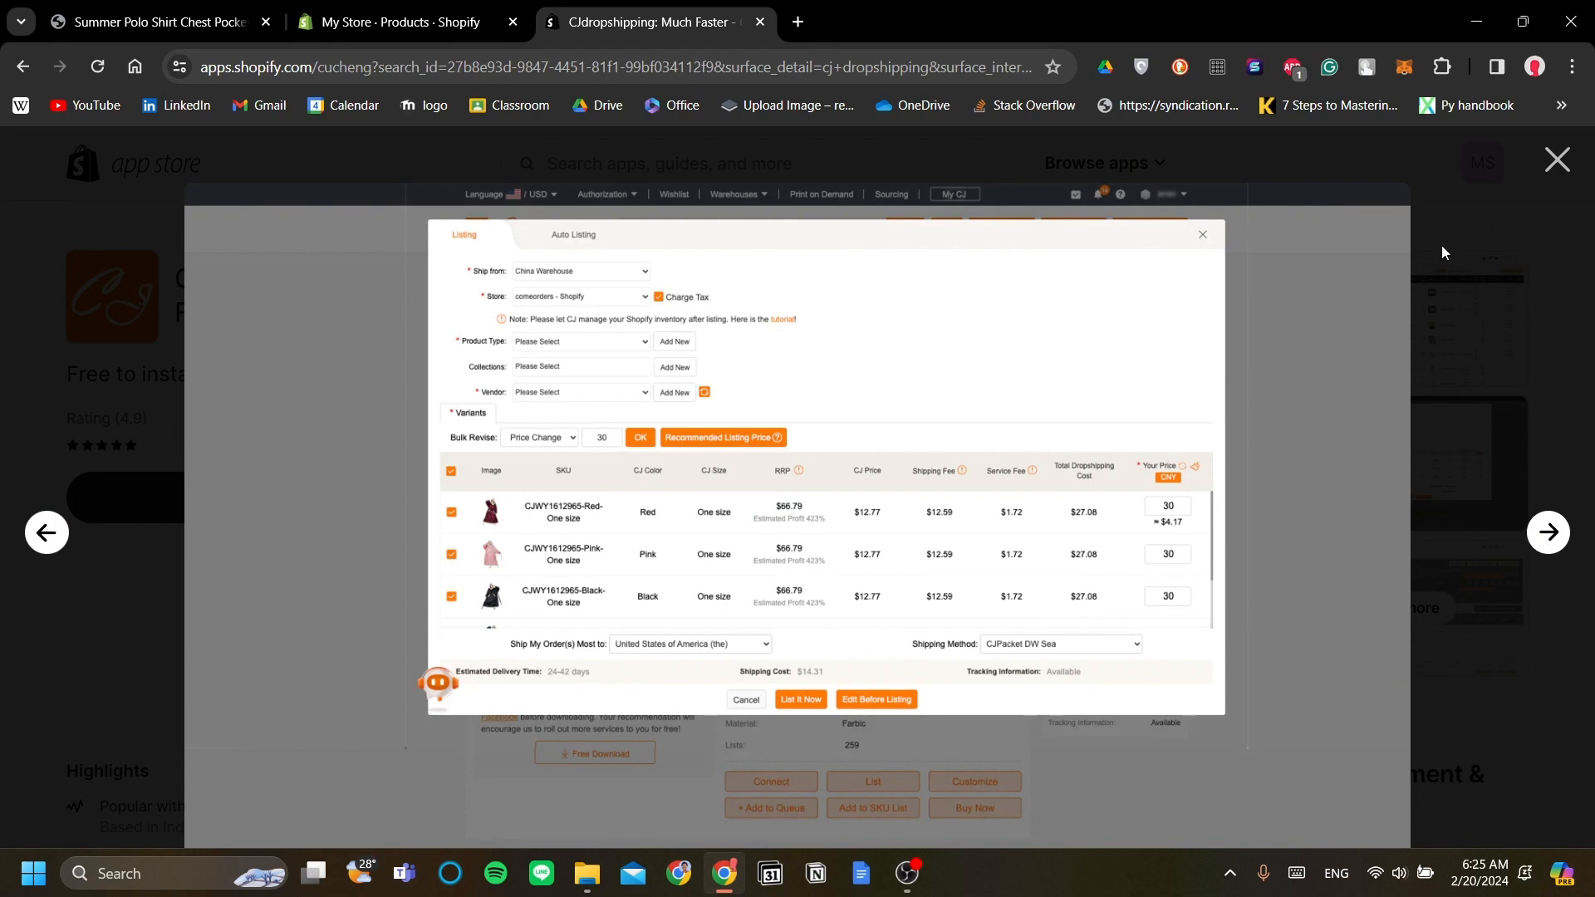
click(45, 536)
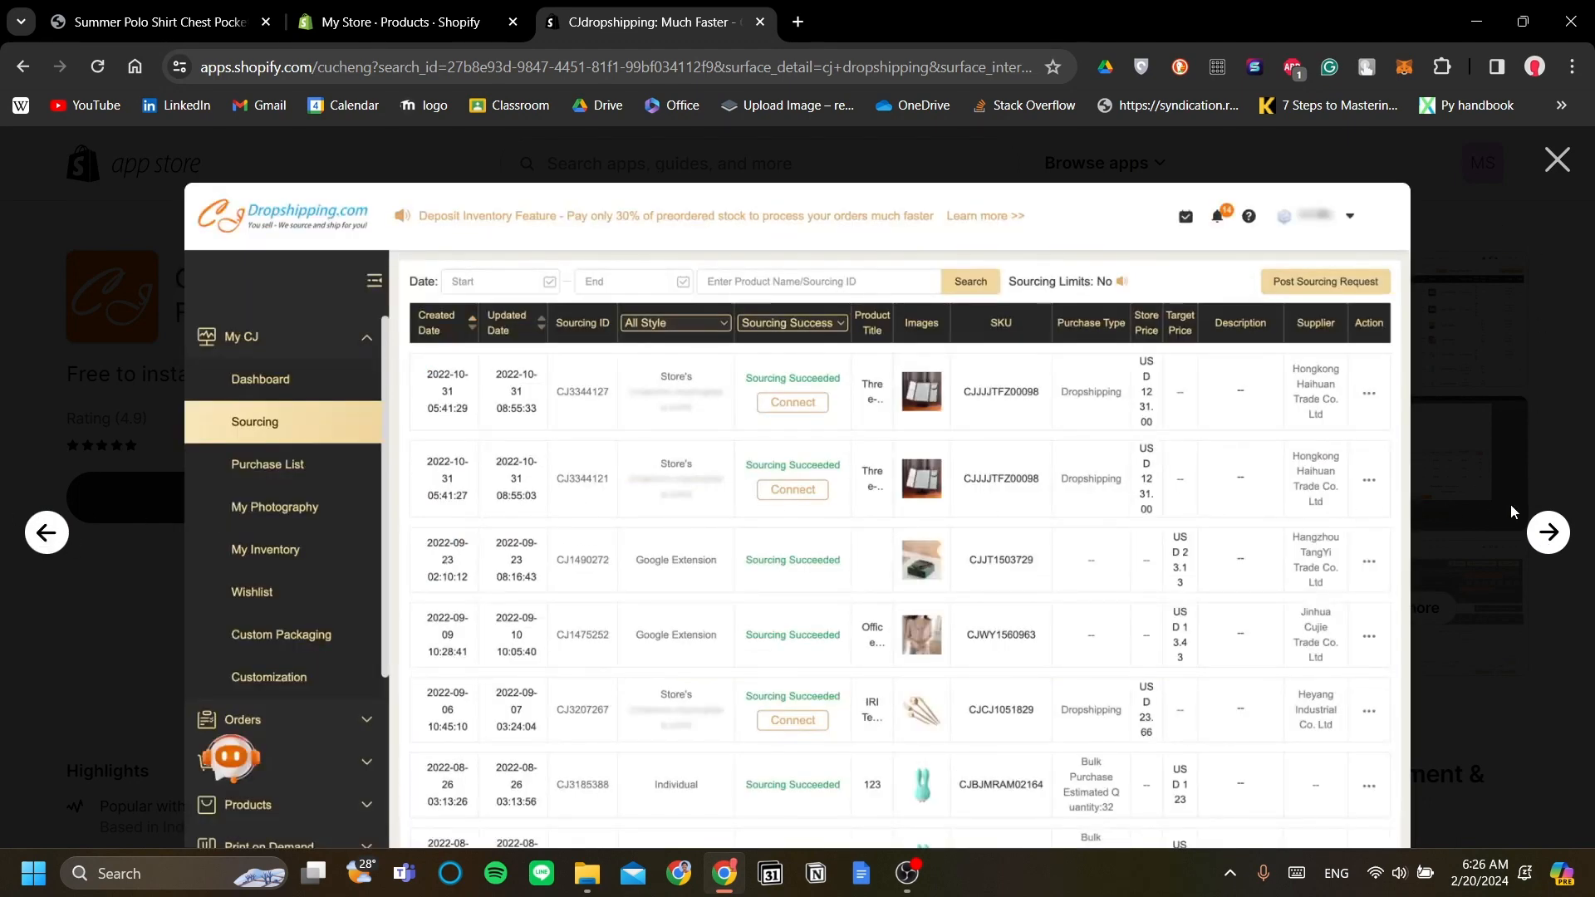
click(1543, 544)
click(1556, 160)
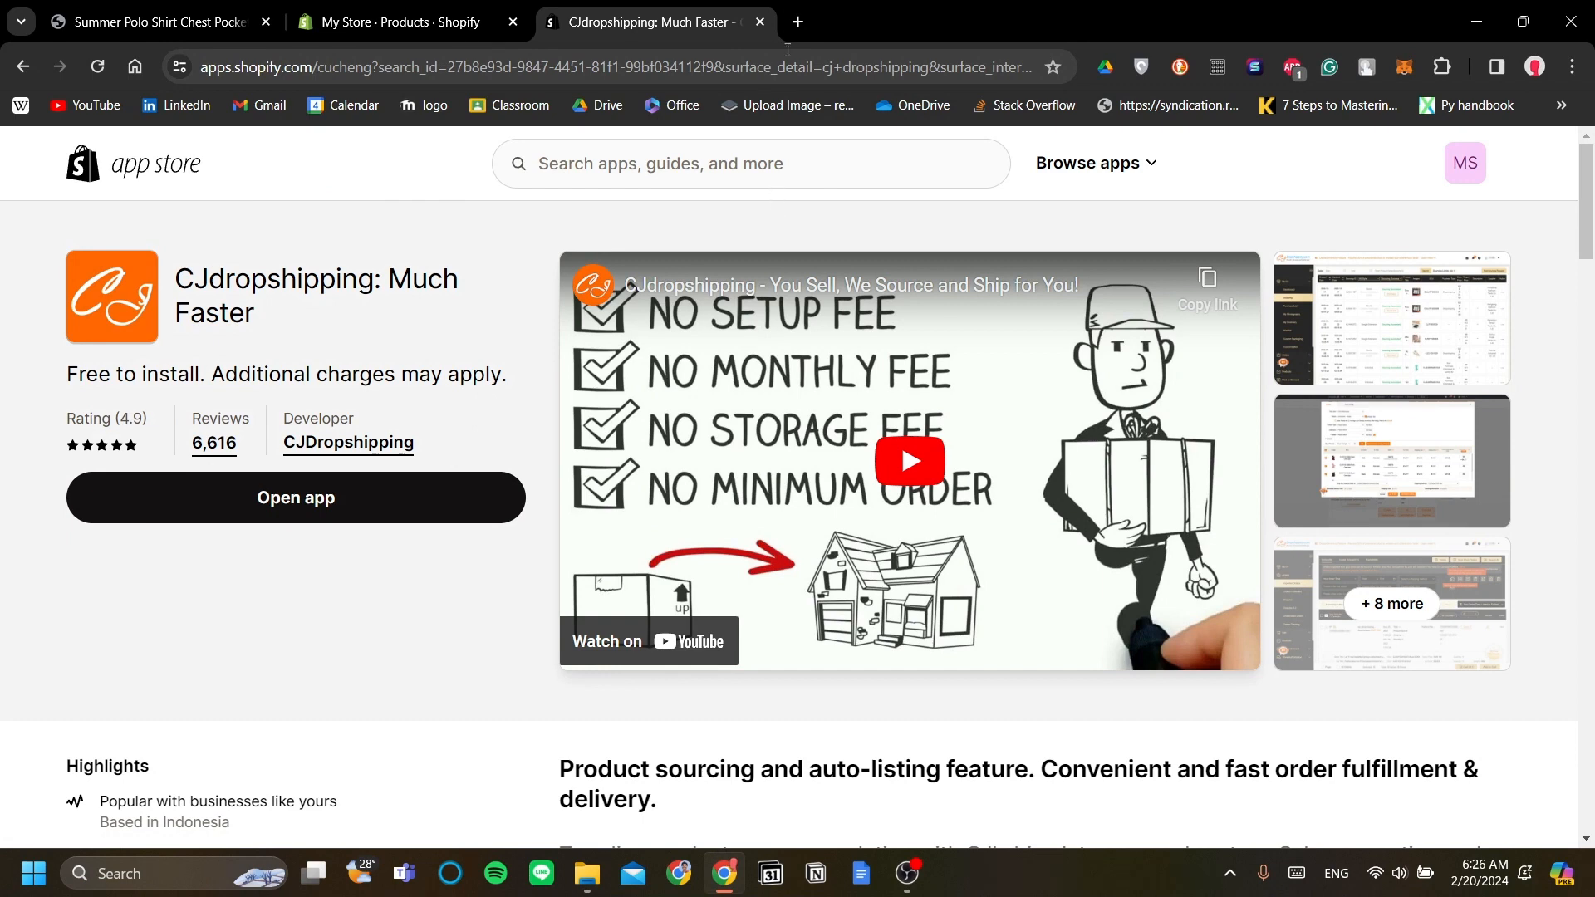
click(797, 21)
Step: Load the CJdropshipping website and dismiss the chat assistant's welcome popup
text(c)
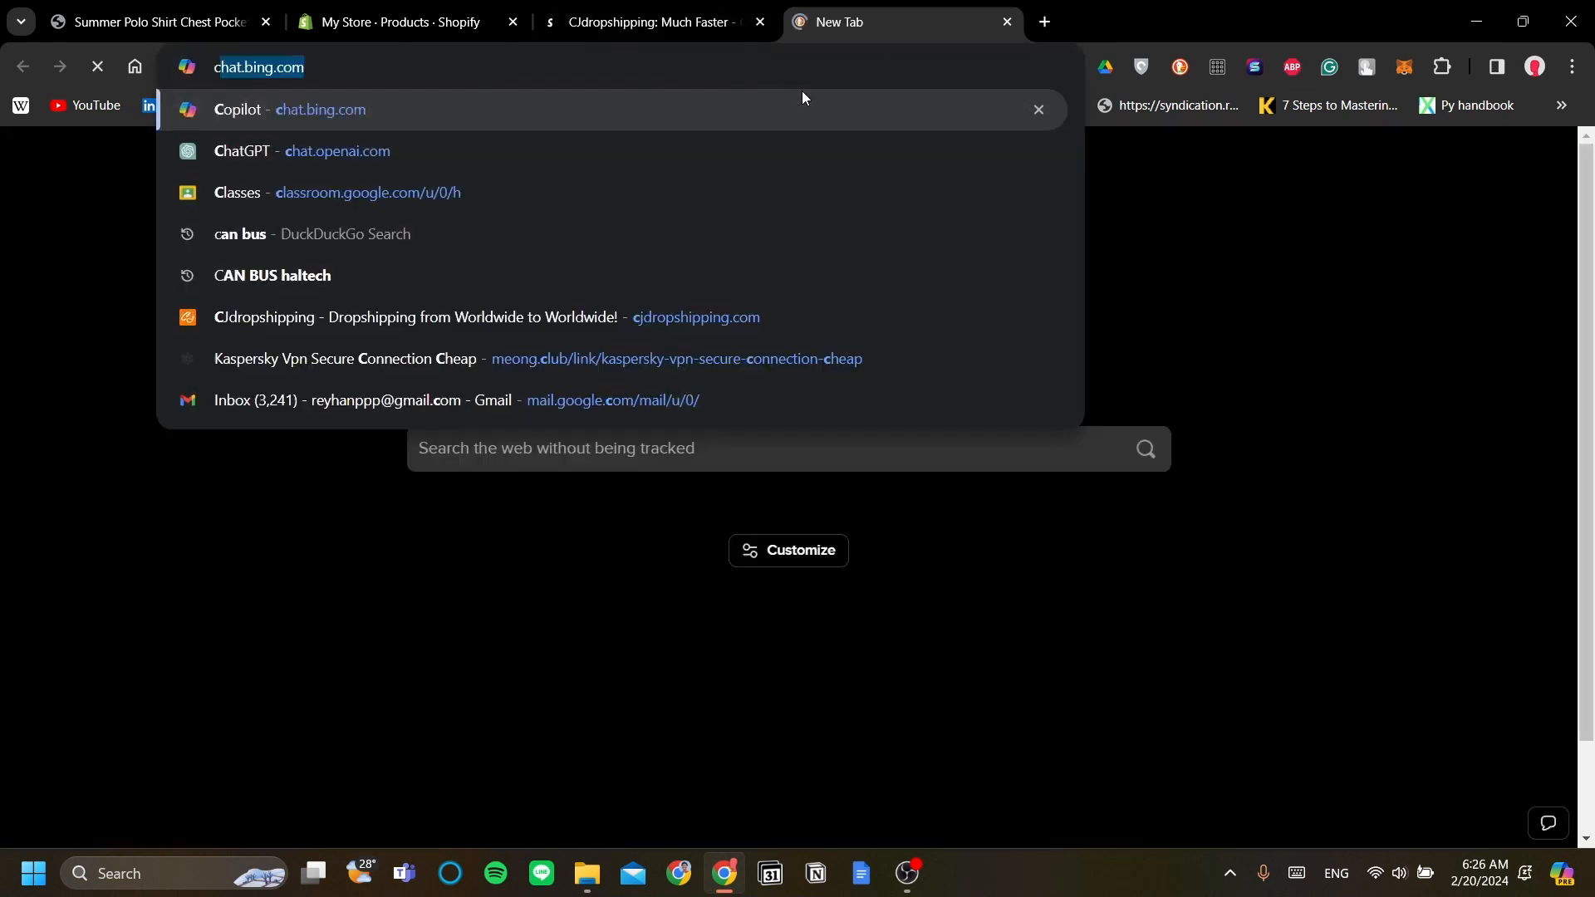
text(j)
key(Return)
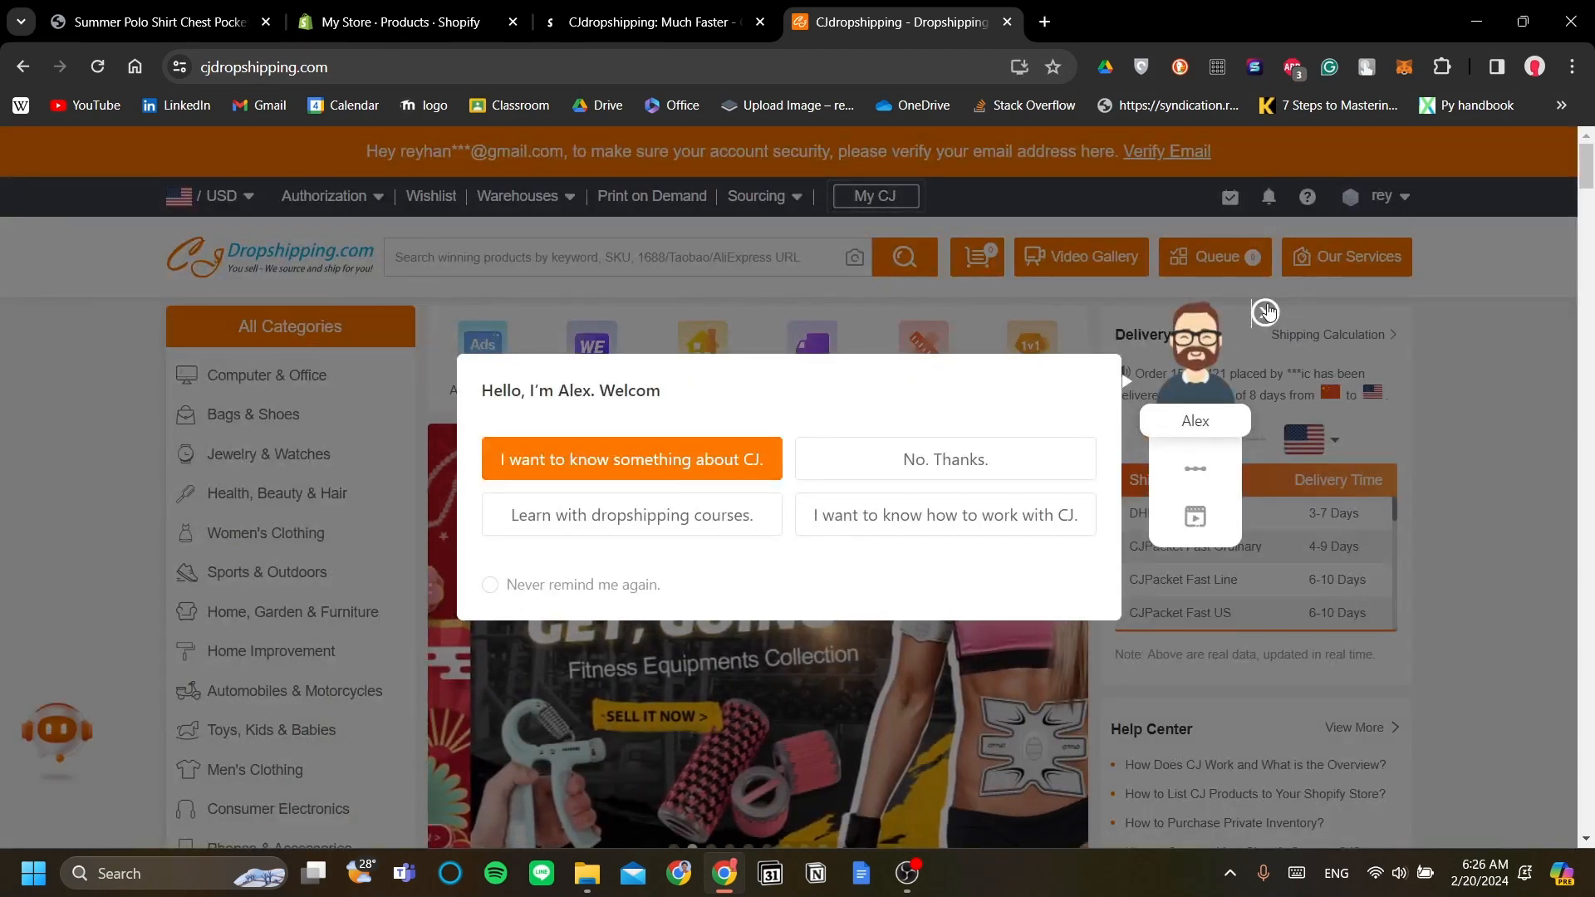
click(1267, 312)
Step: Log out of CJdropshipping and sign back in with the saved account login
mouse_move(1400, 199)
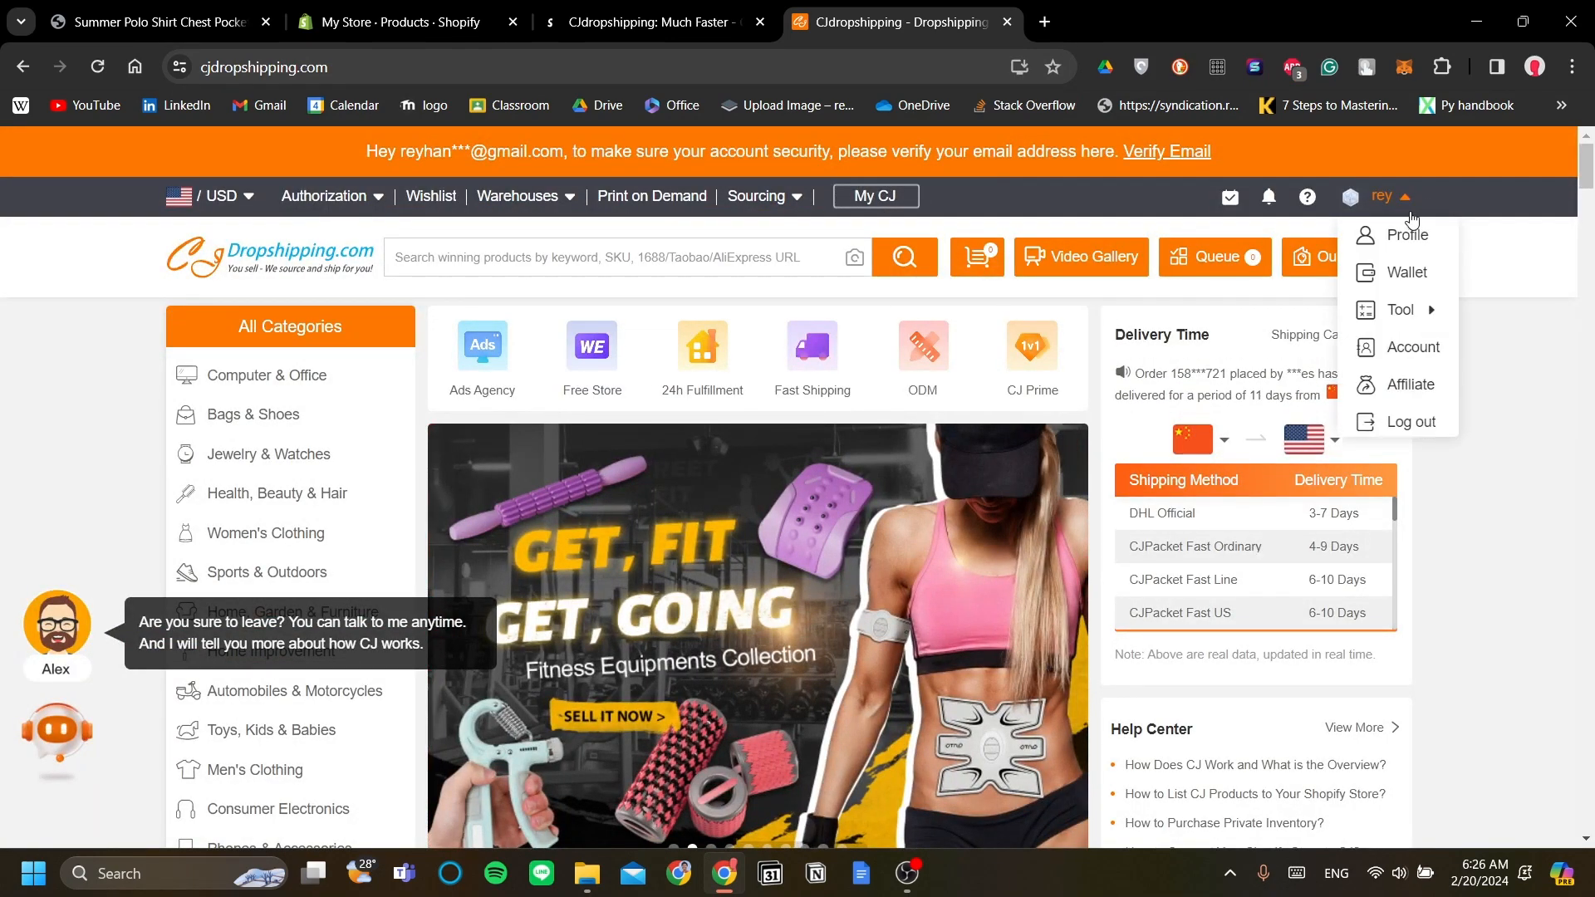
click(1423, 437)
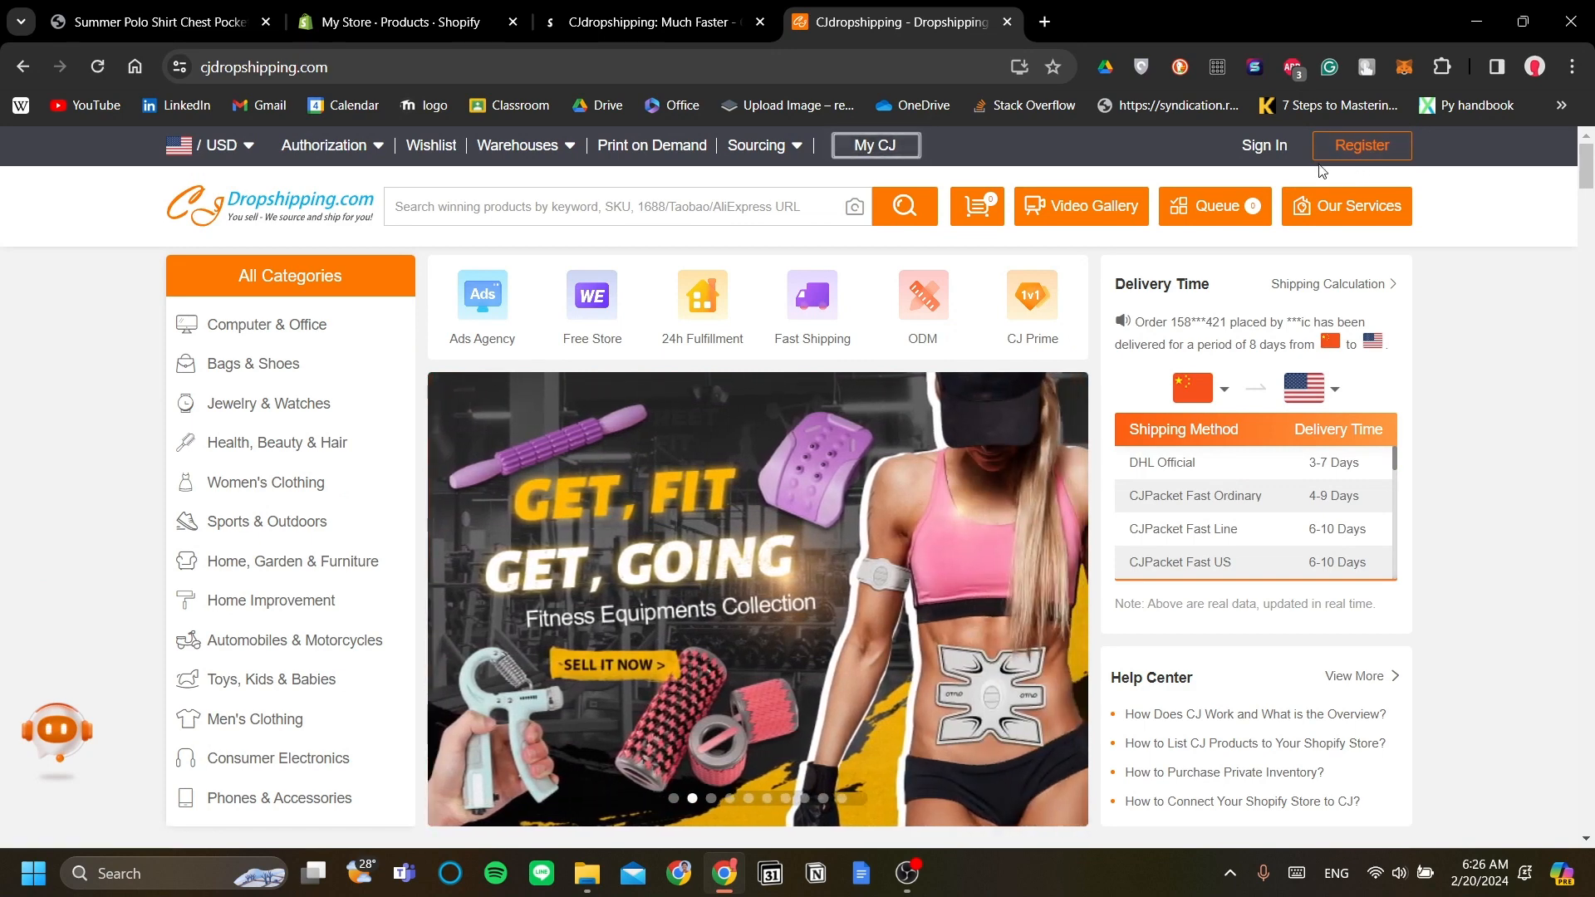
click(1268, 148)
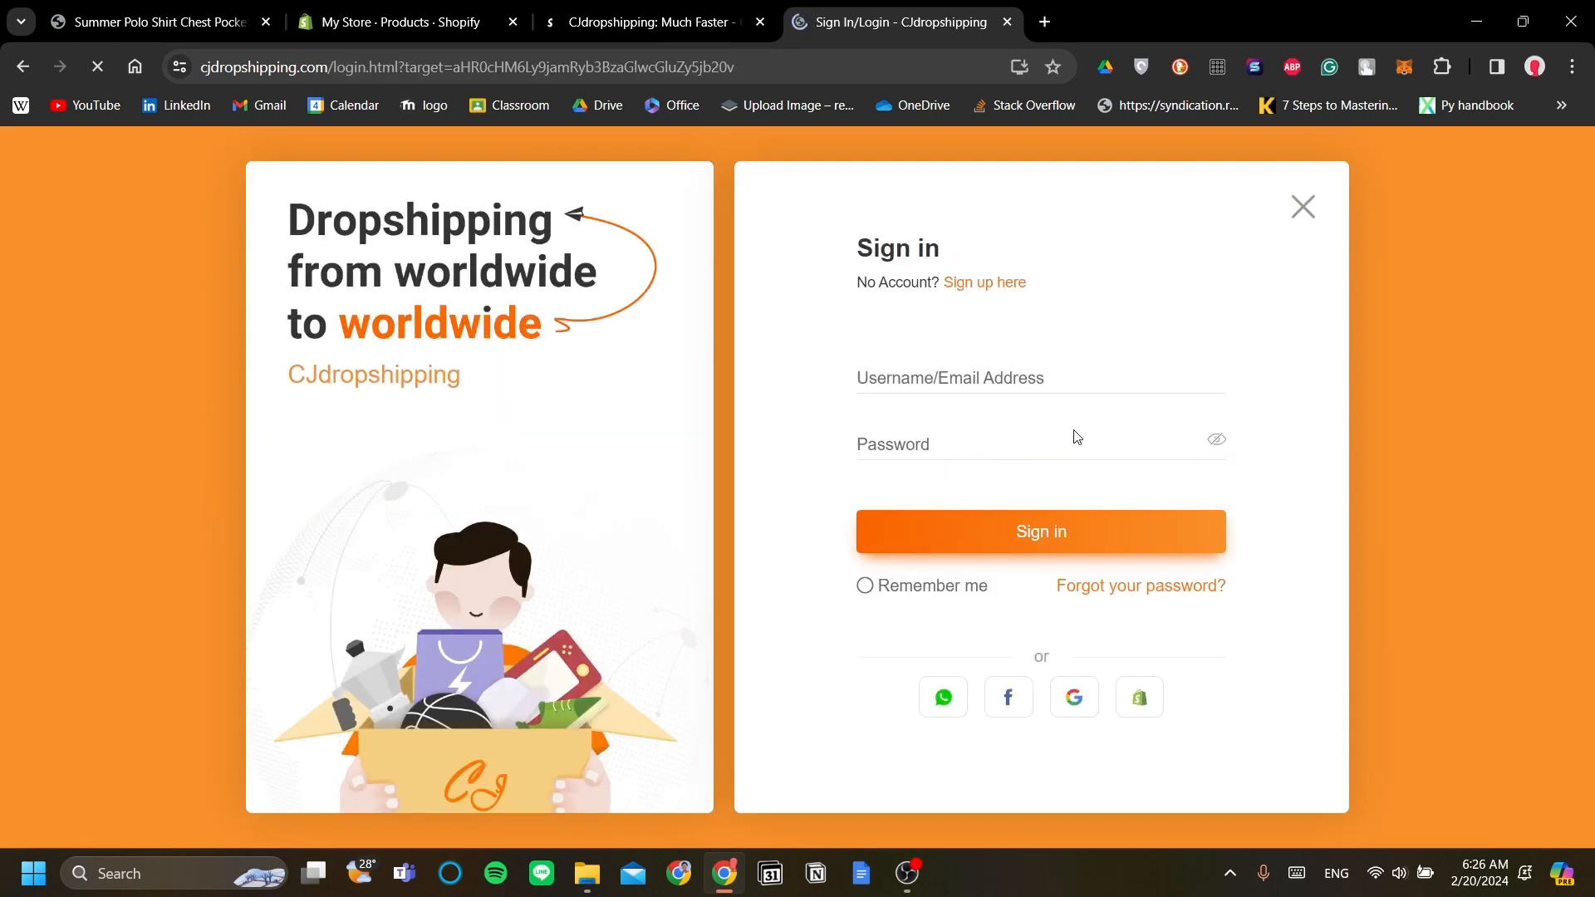
click(1030, 405)
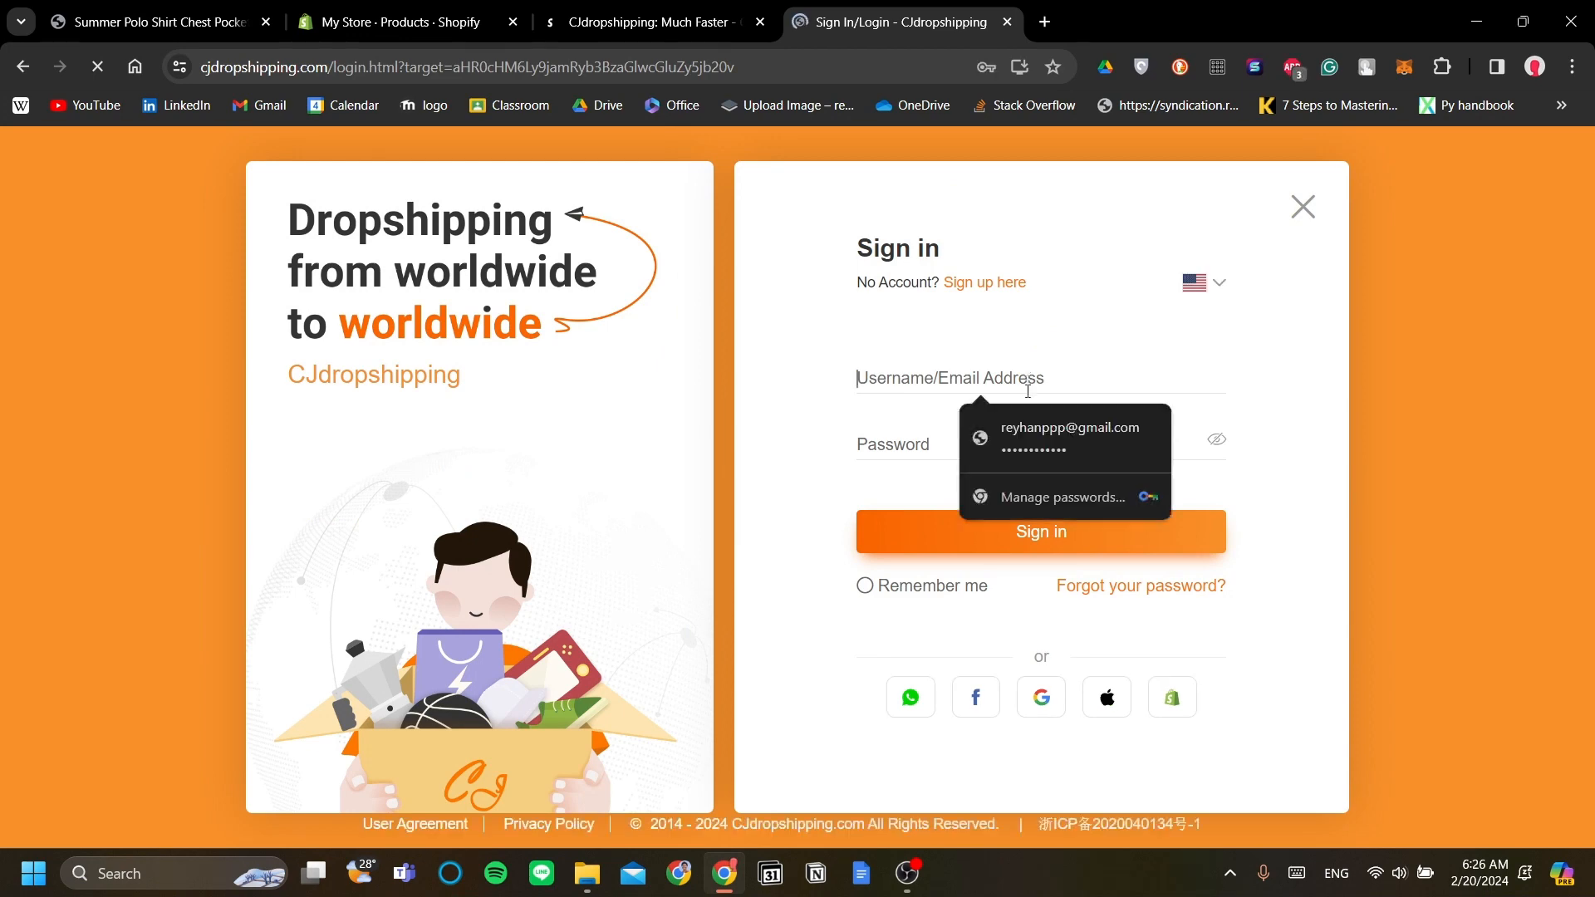
click(1021, 457)
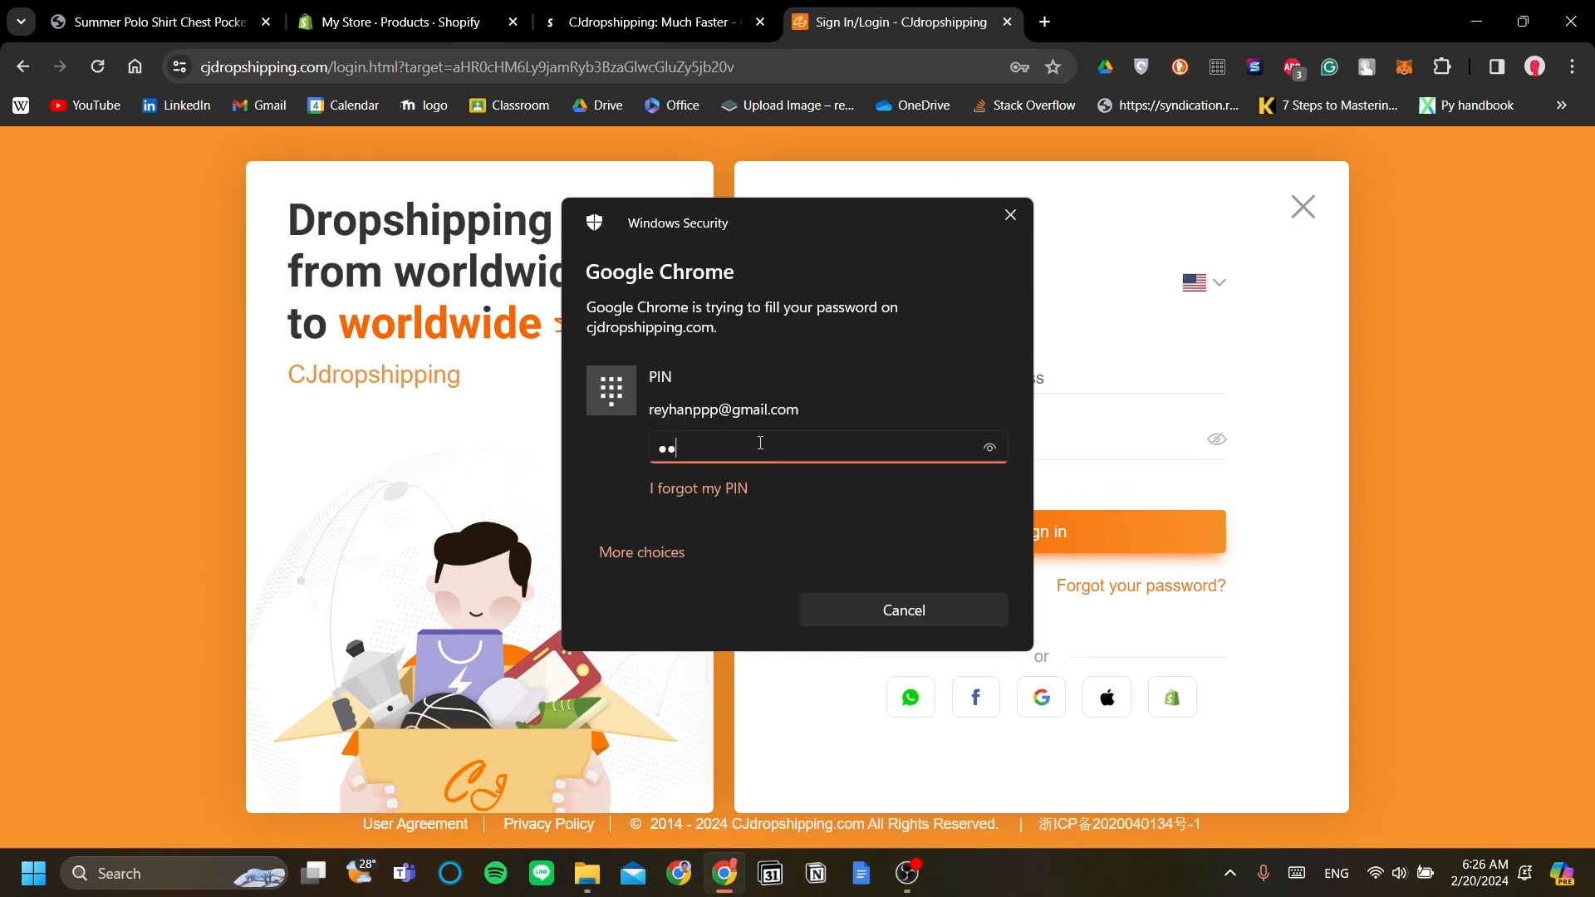
click(1048, 532)
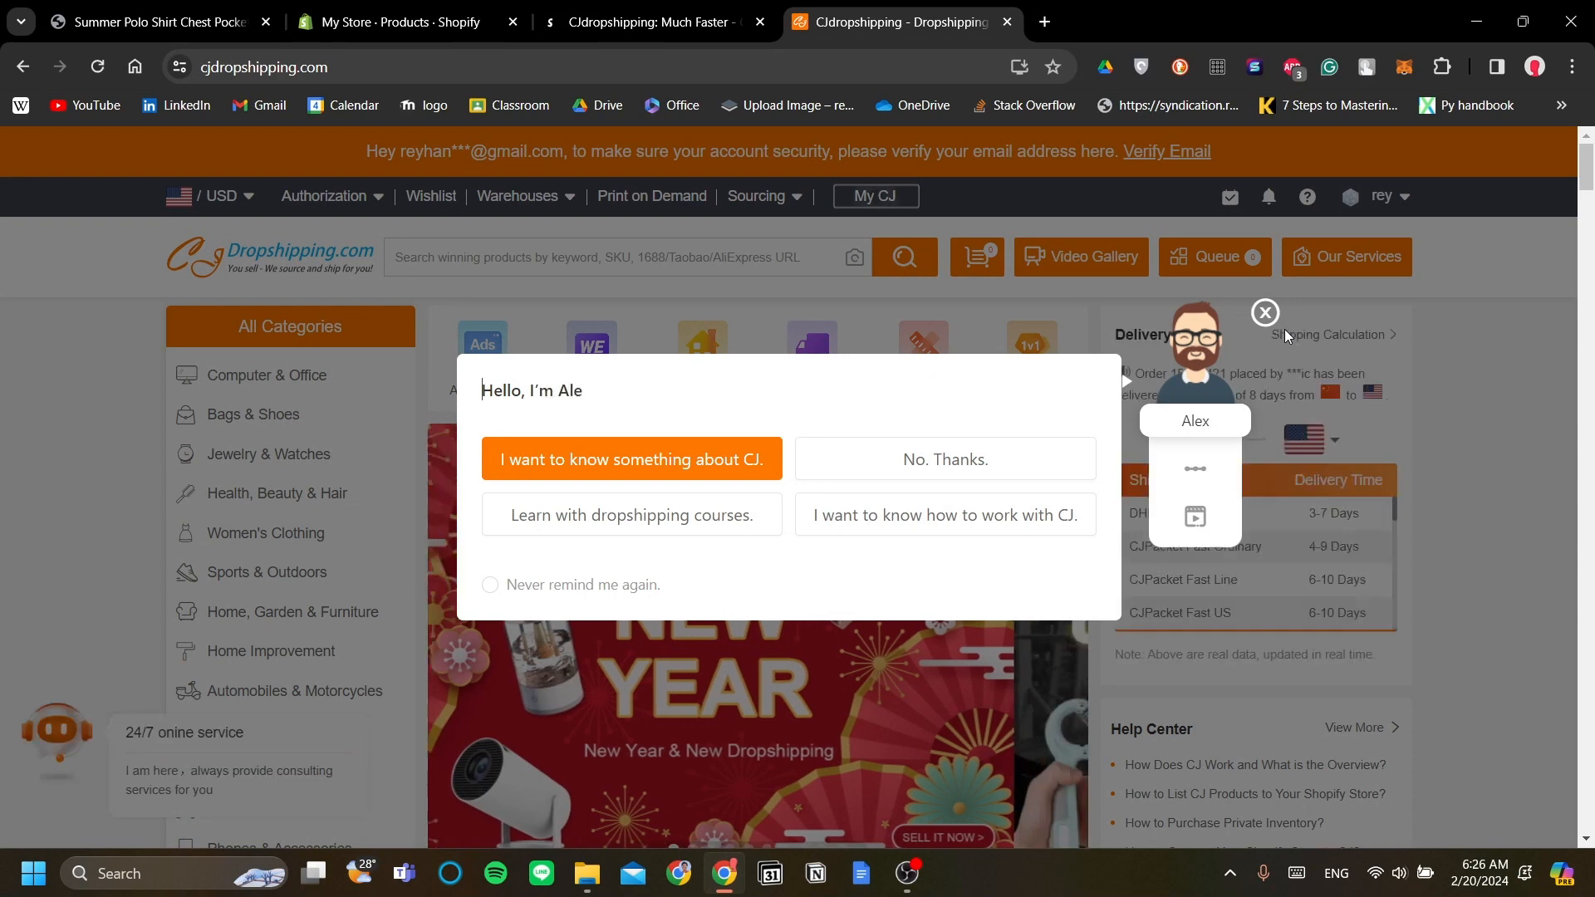
Step: Dismiss the CJ chat message and close Shopify's recommended apps suggestions
click(1266, 314)
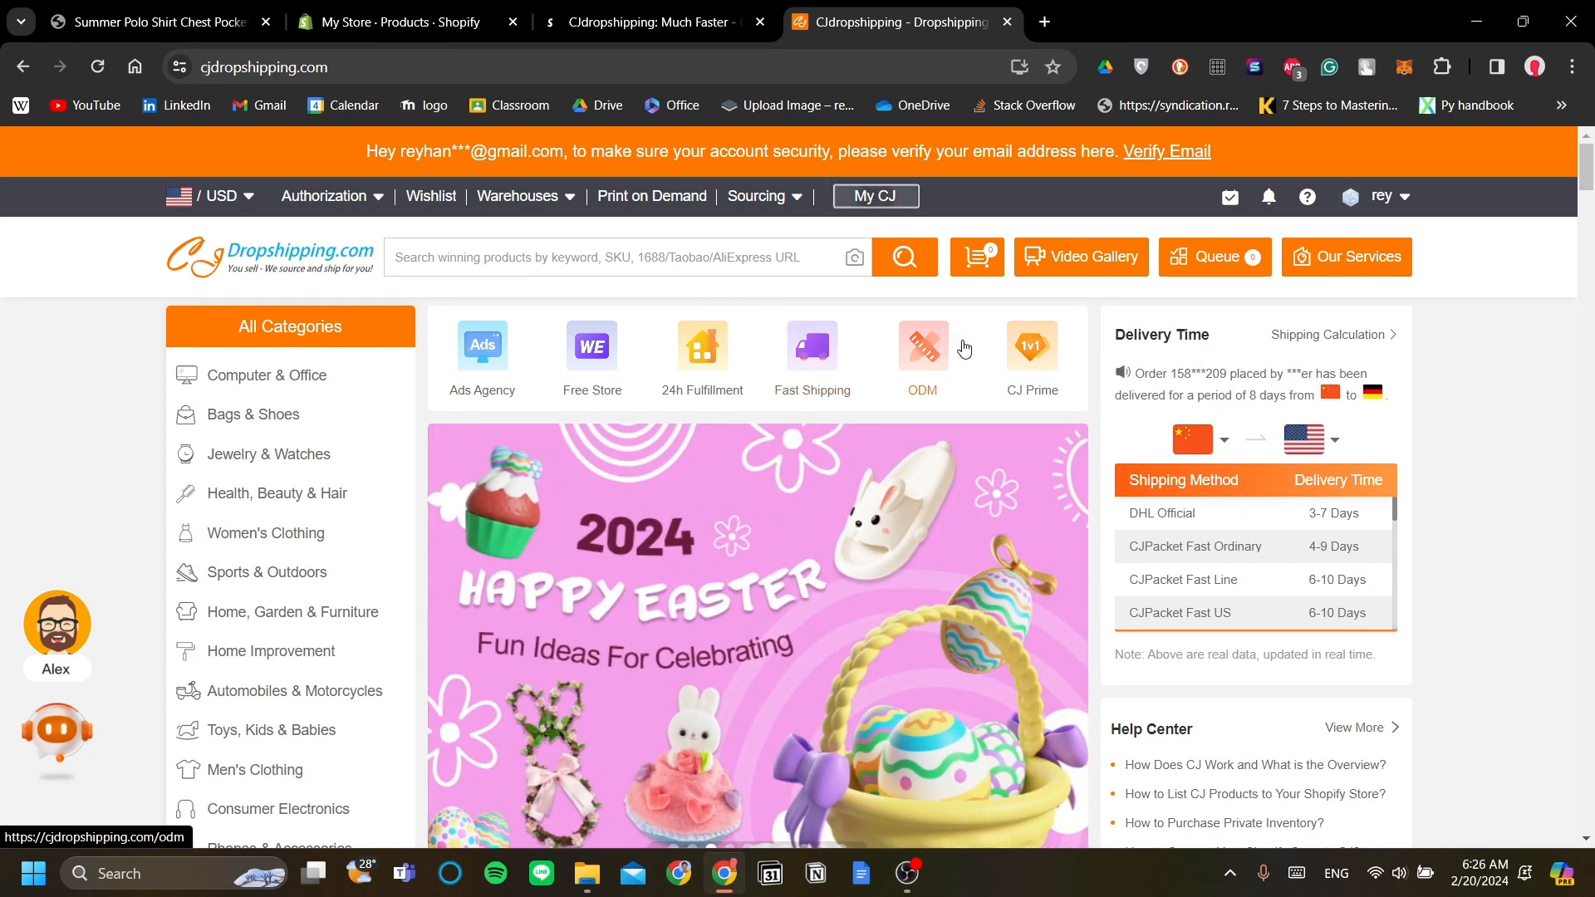
click(399, 22)
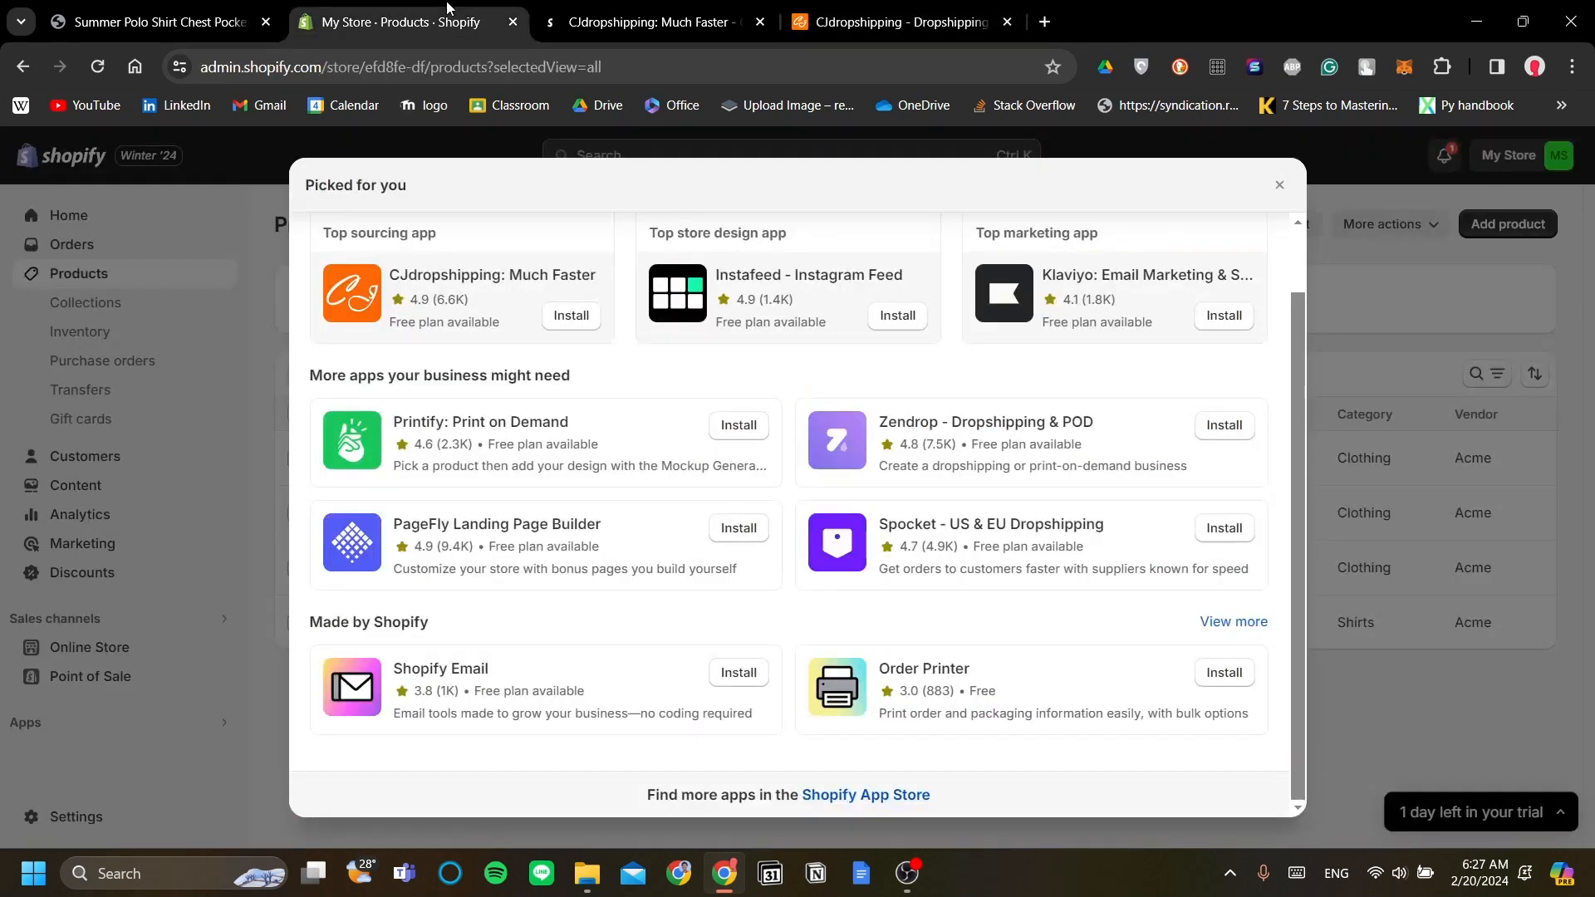
click(201, 505)
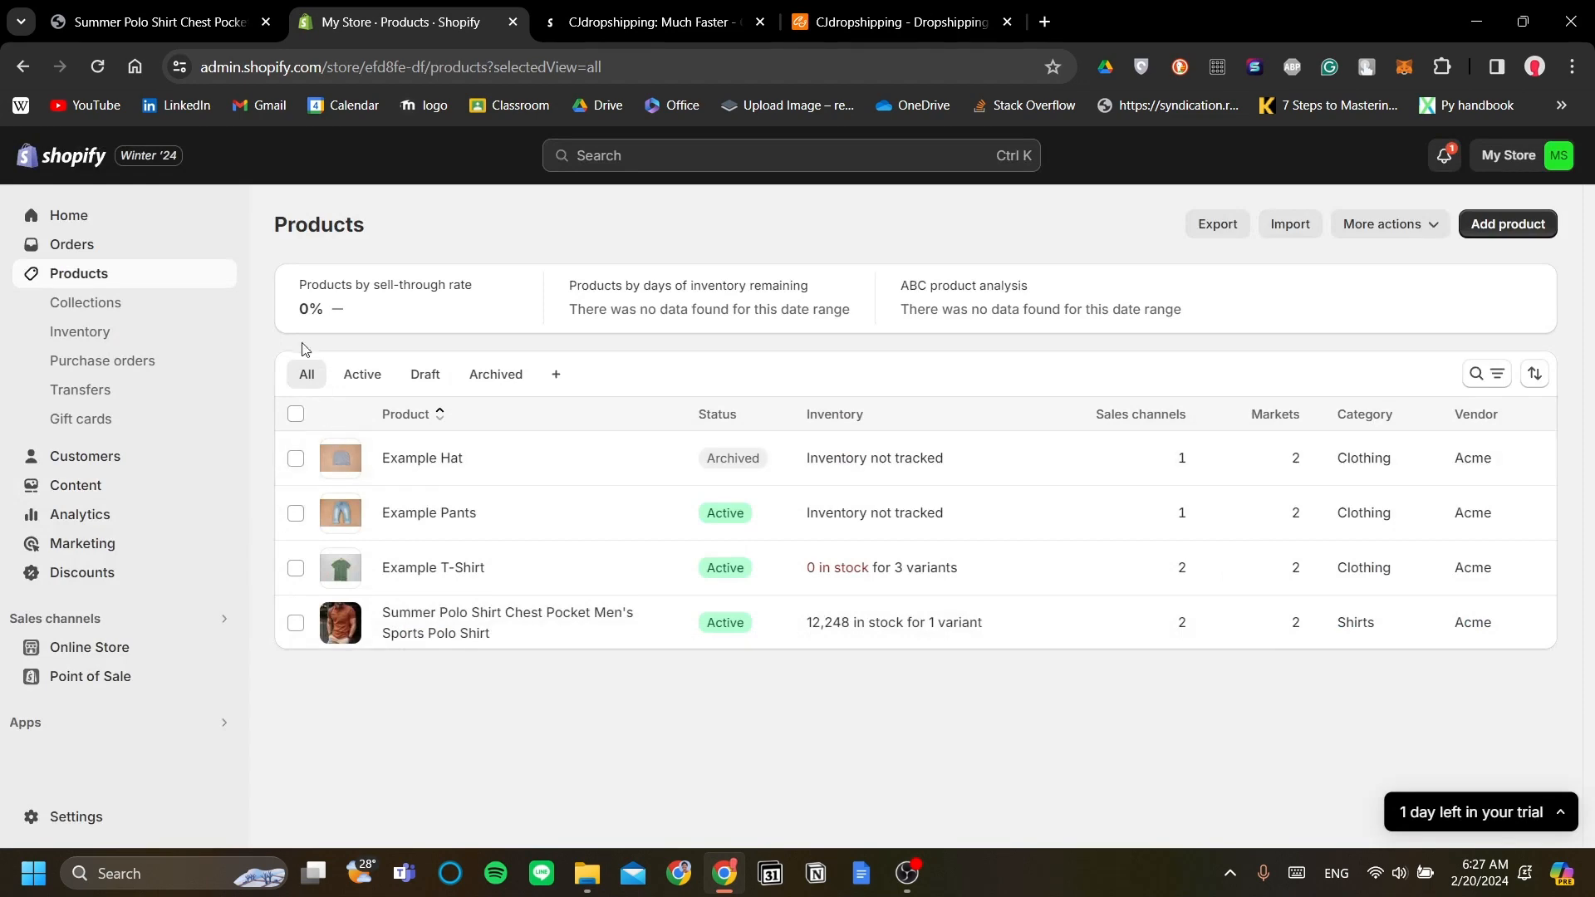
click(824, 21)
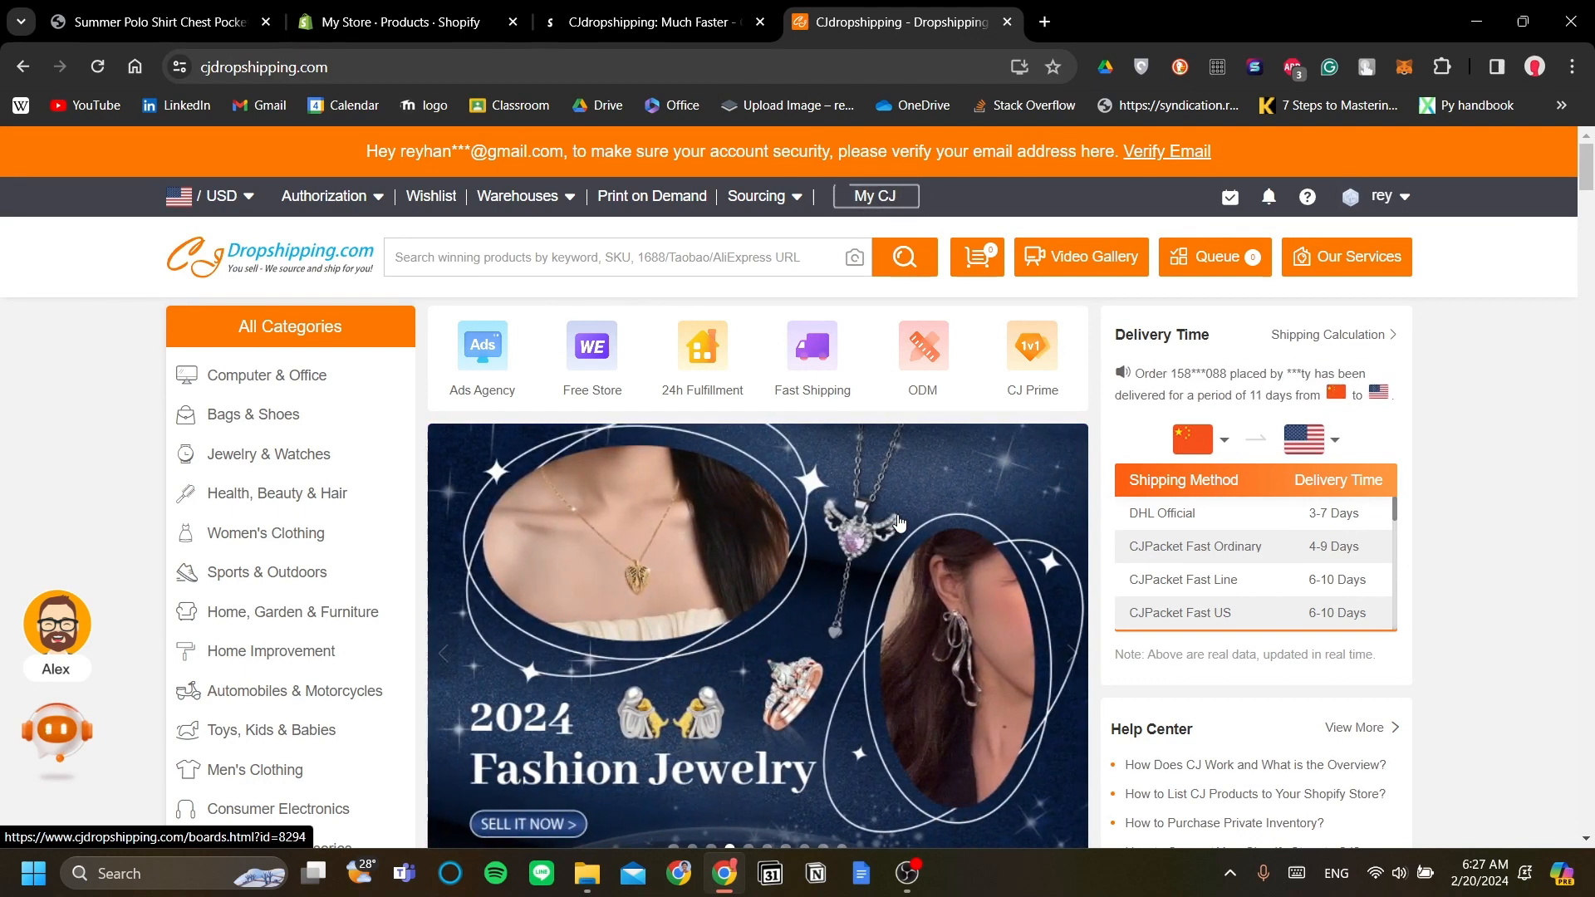
click(451, 11)
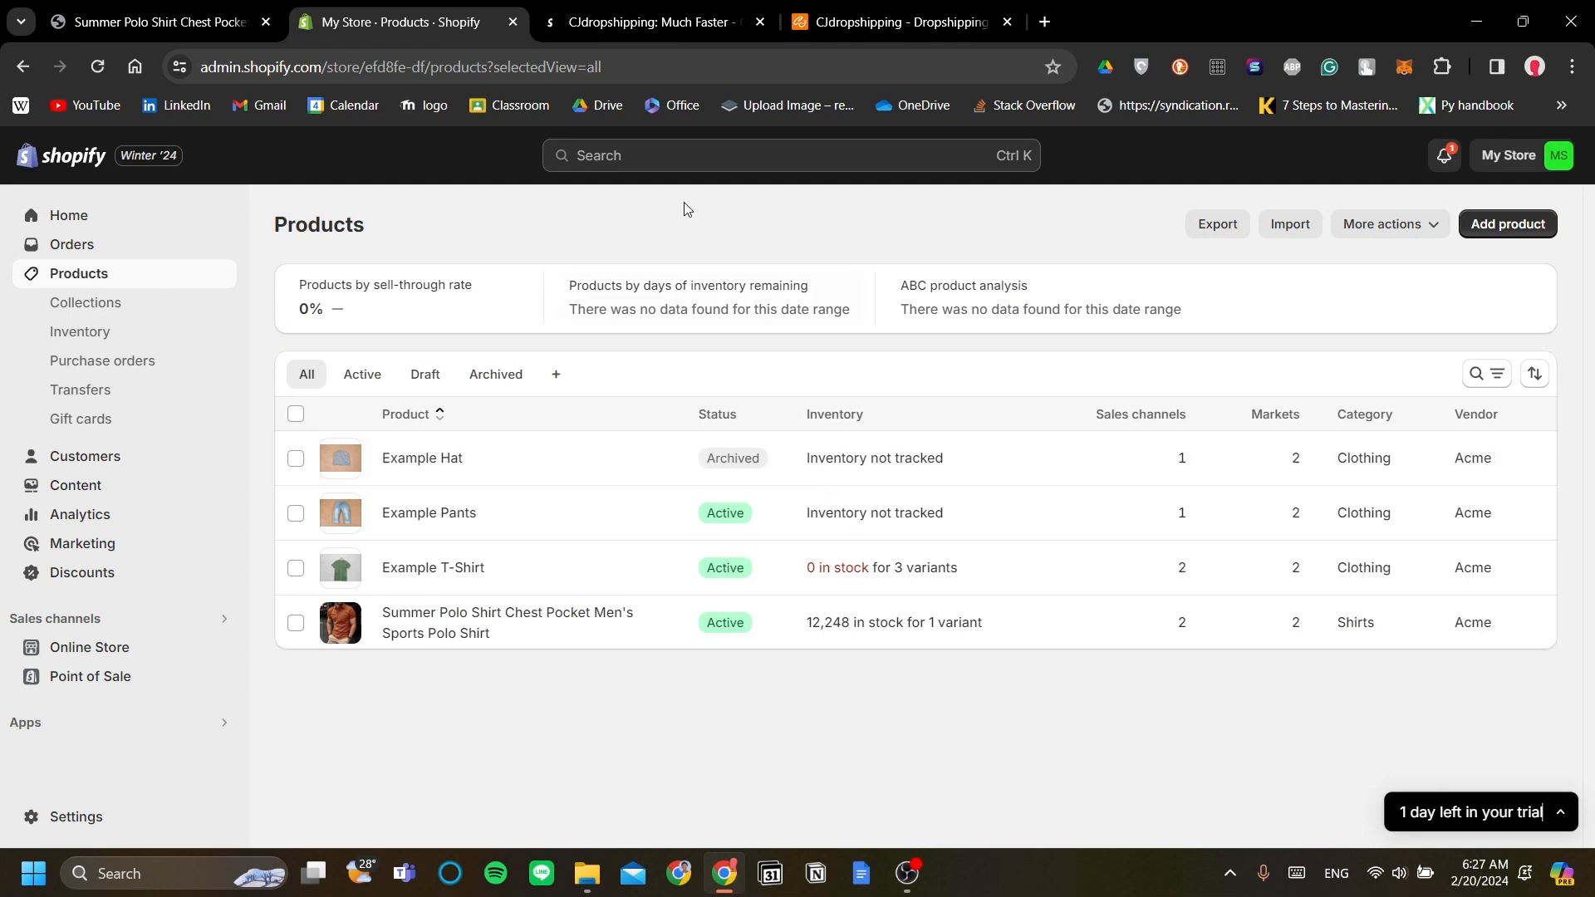
click(858, 12)
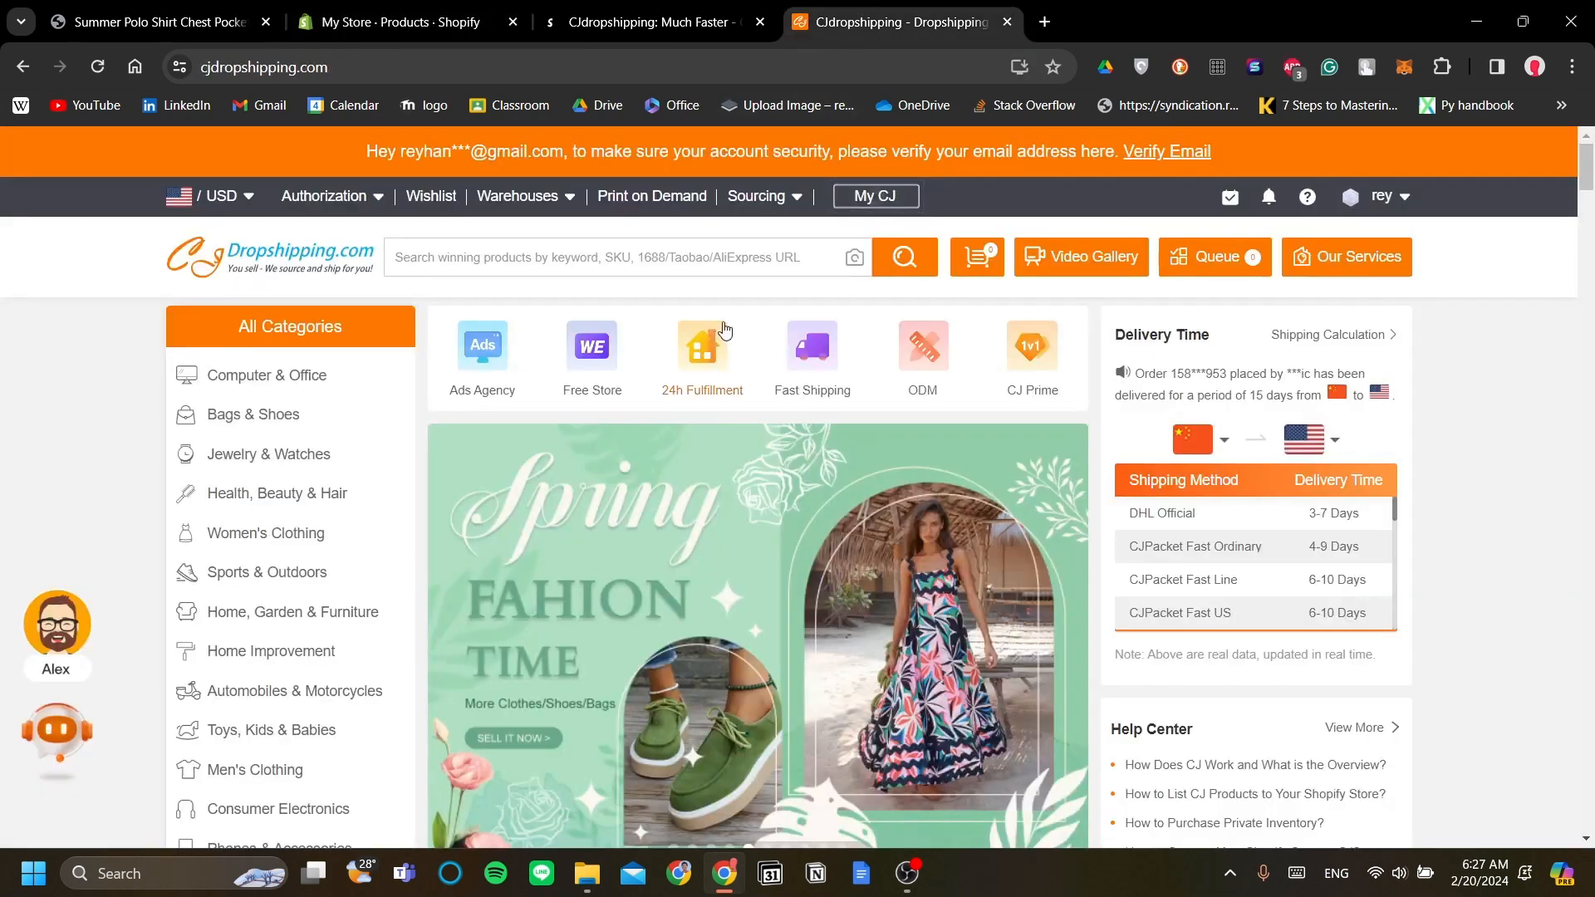
Step: Search CJdropshipping for 'corduroy pant' and open the Maden Vintage Brown Corduroy Pants result
click(727, 258)
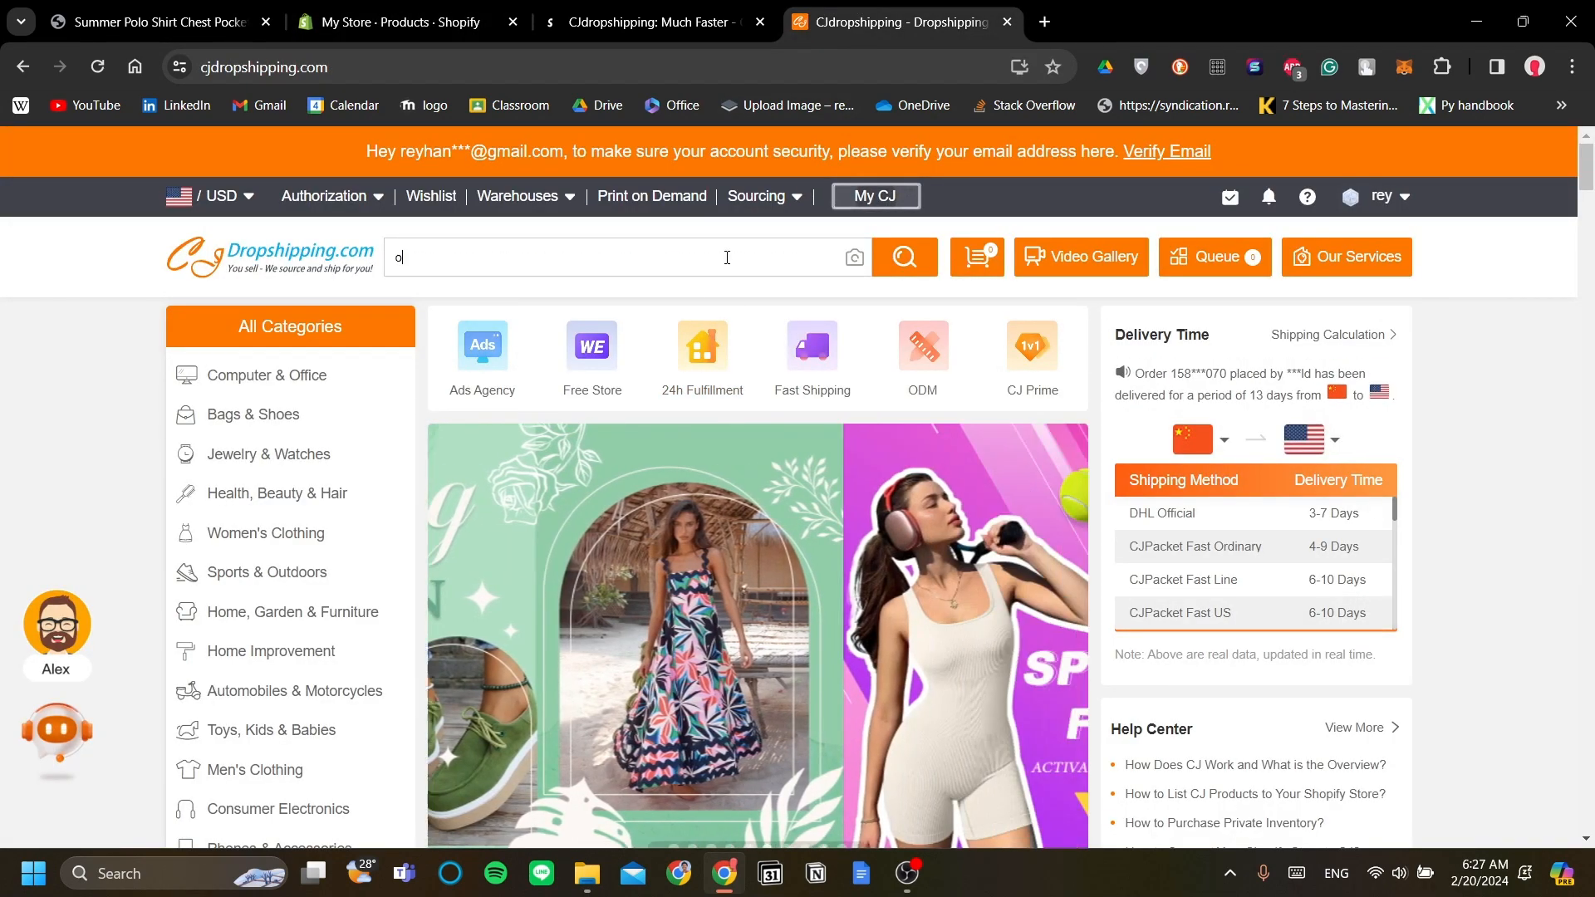
text(corrd)
key(BackSpace)
key(BackSpace)
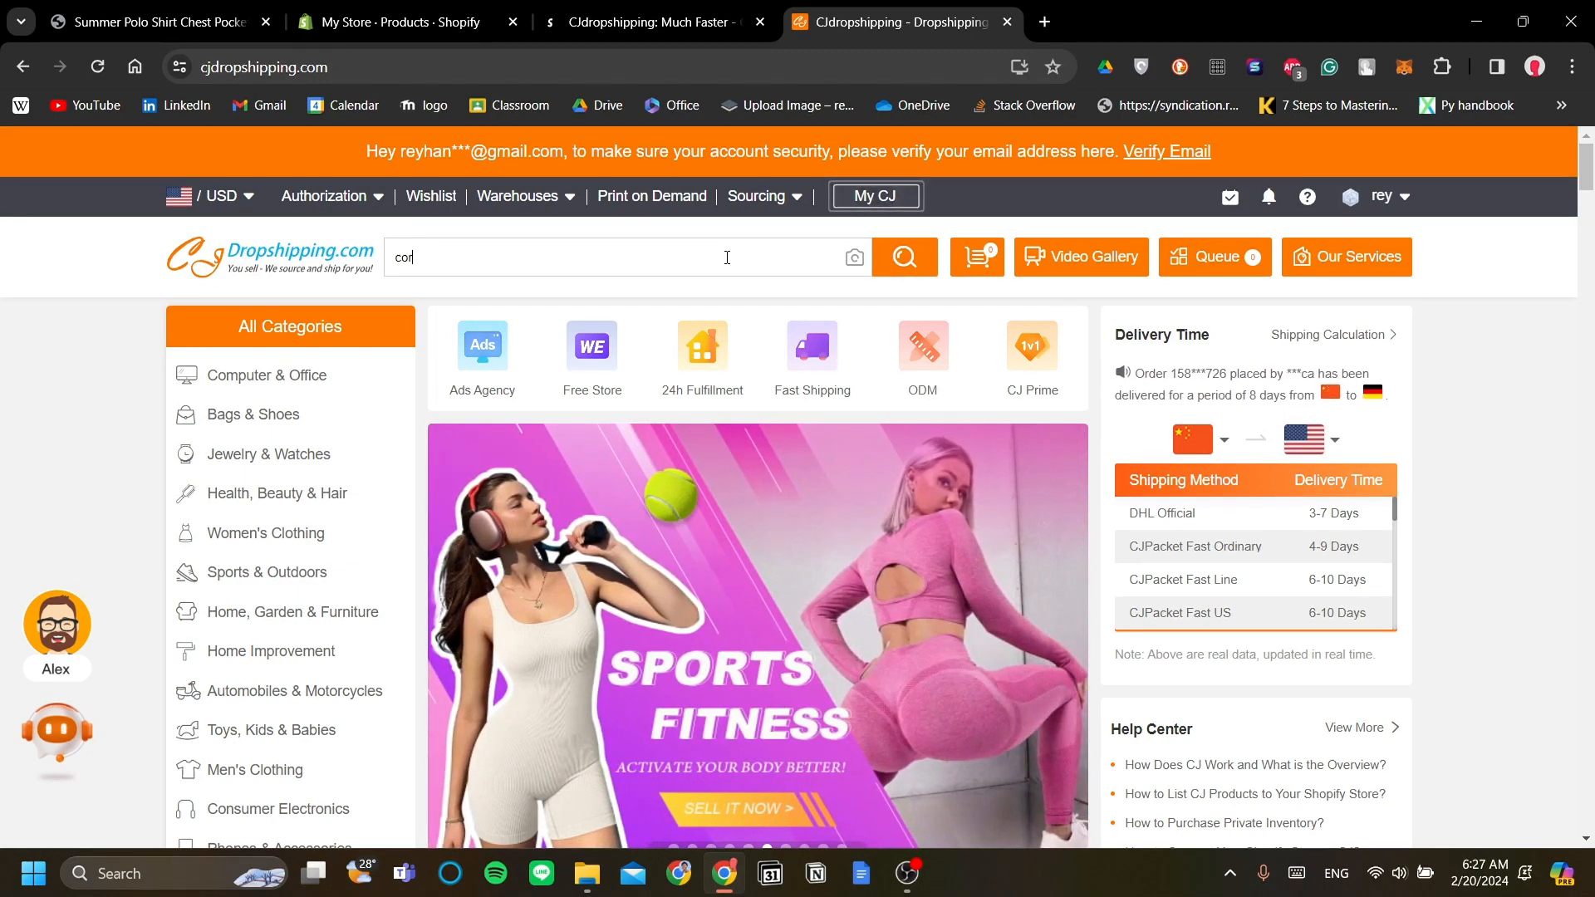
text(duroy pant)
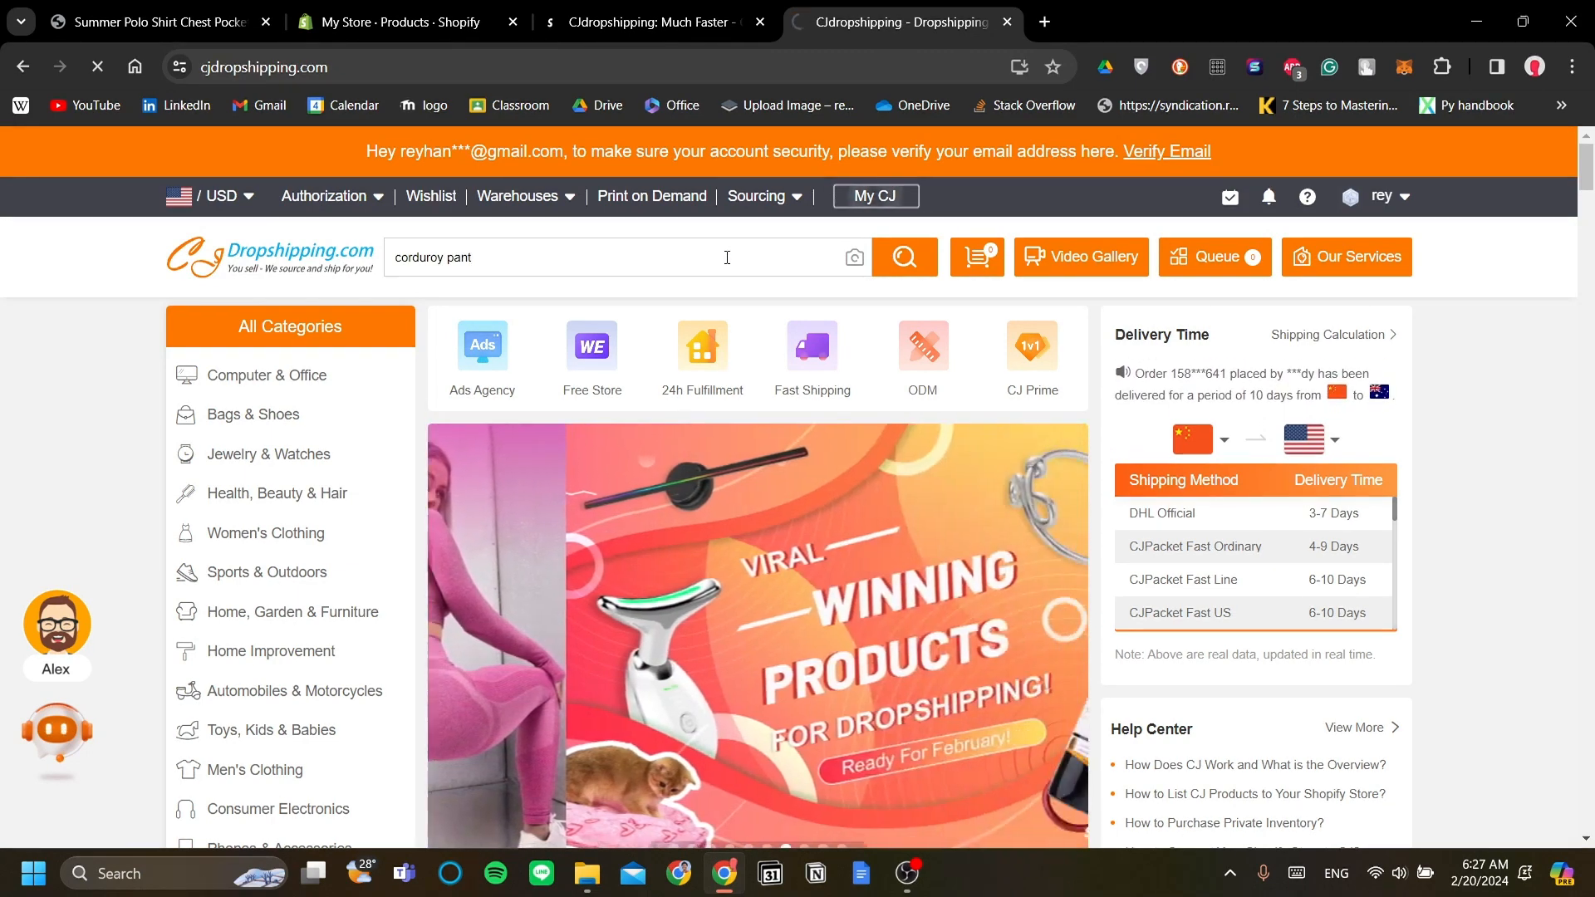
key(Return)
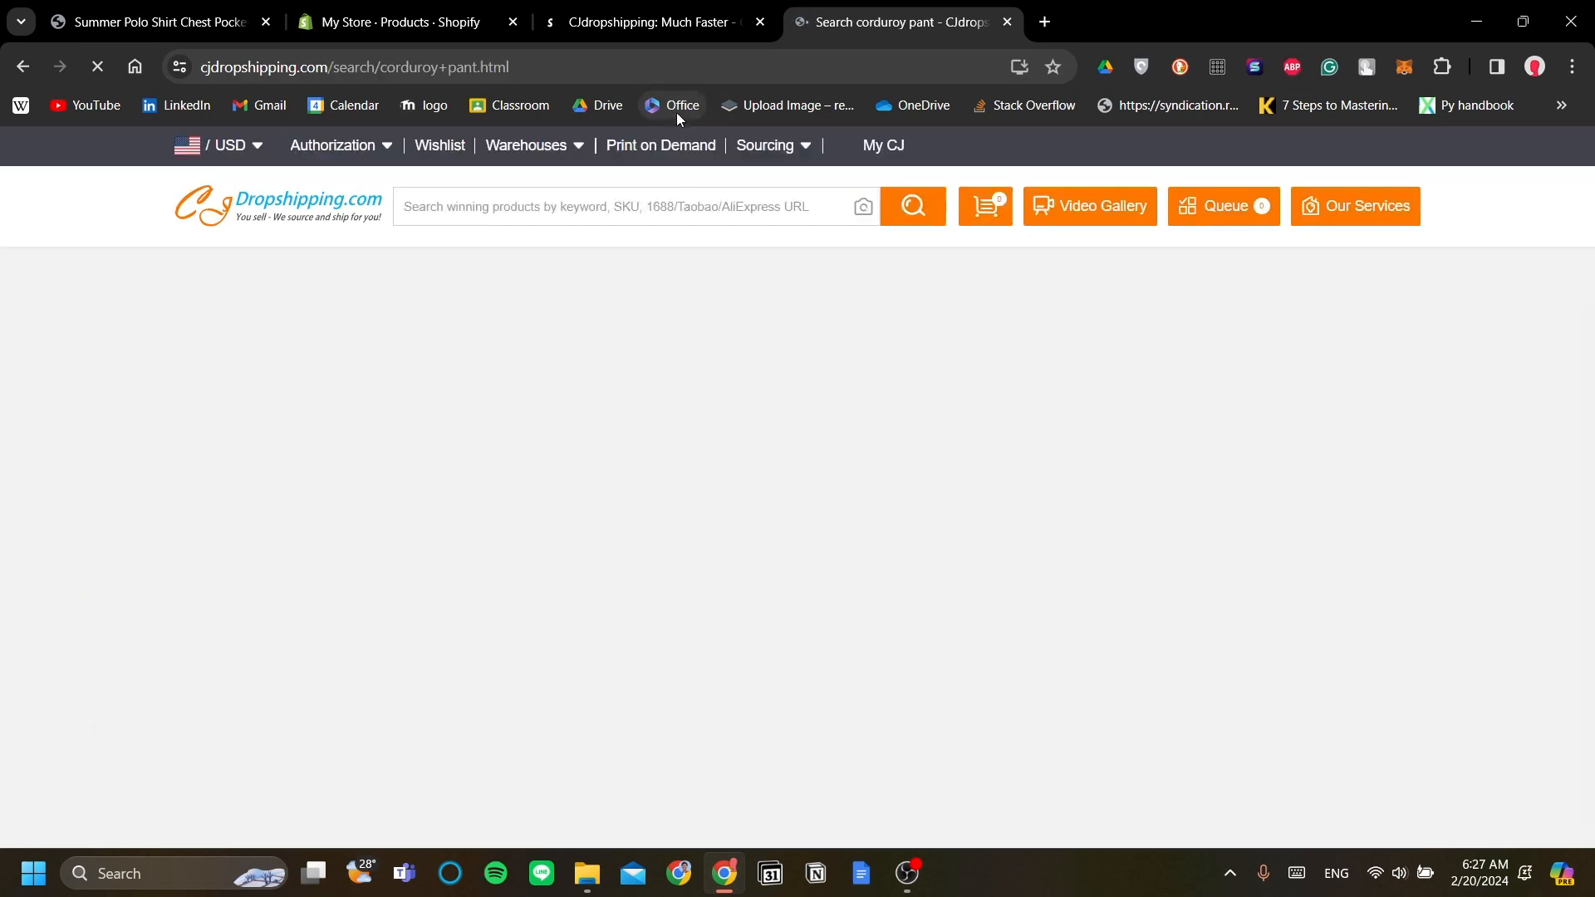
scroll(465, 299, down, 2)
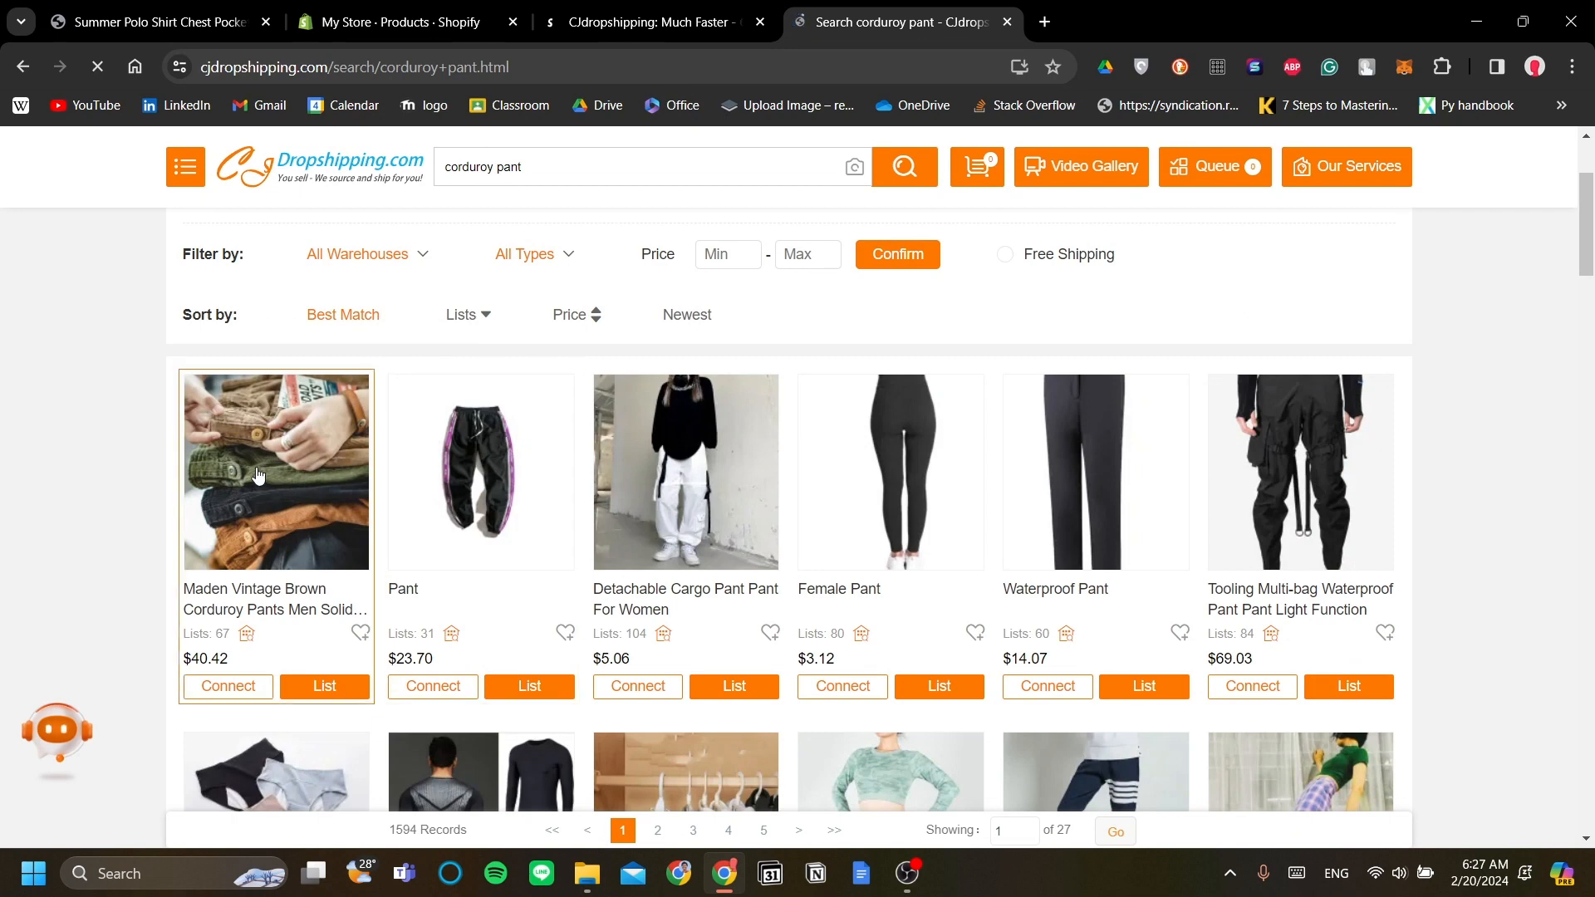
click(432, 404)
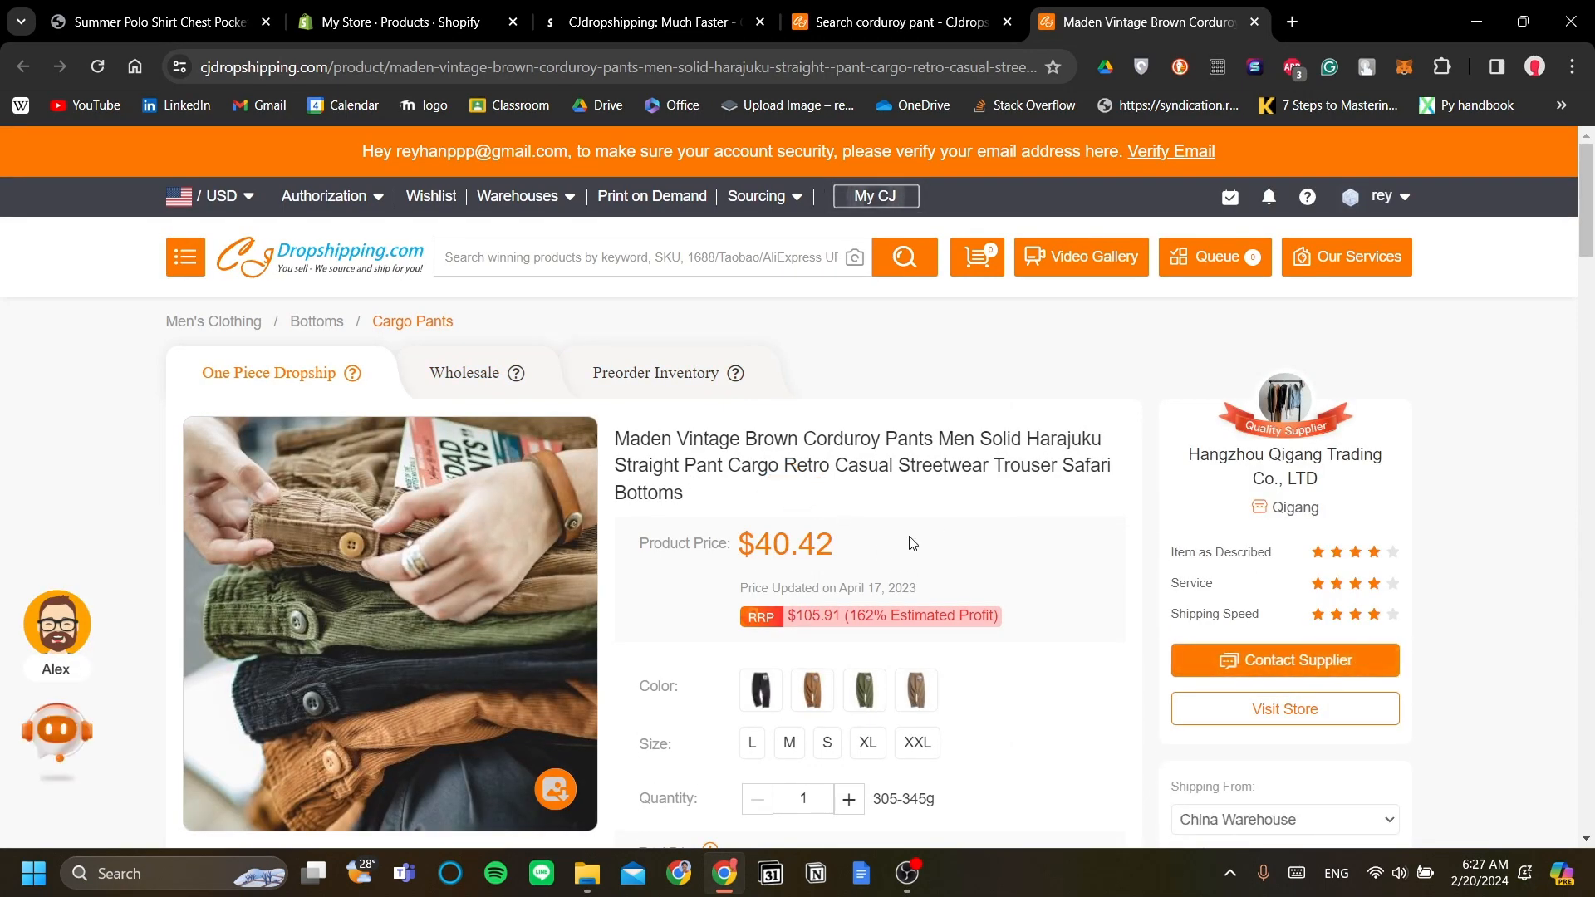
scroll(867, 549, down, 5)
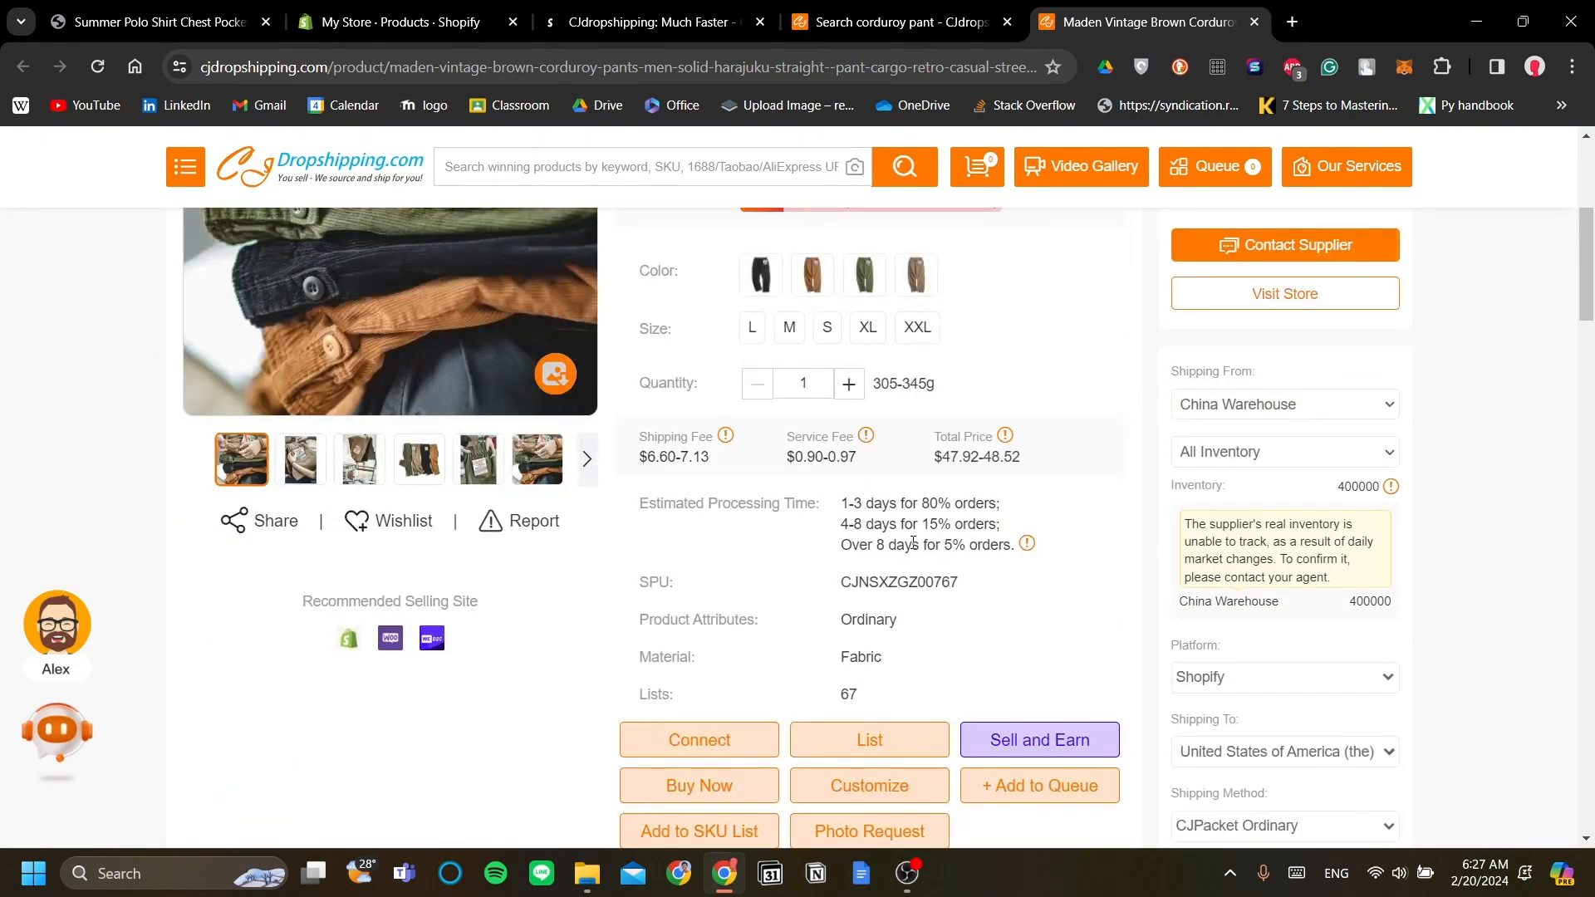
scroll(963, 541, down, 1)
scroll(965, 565, up, 6)
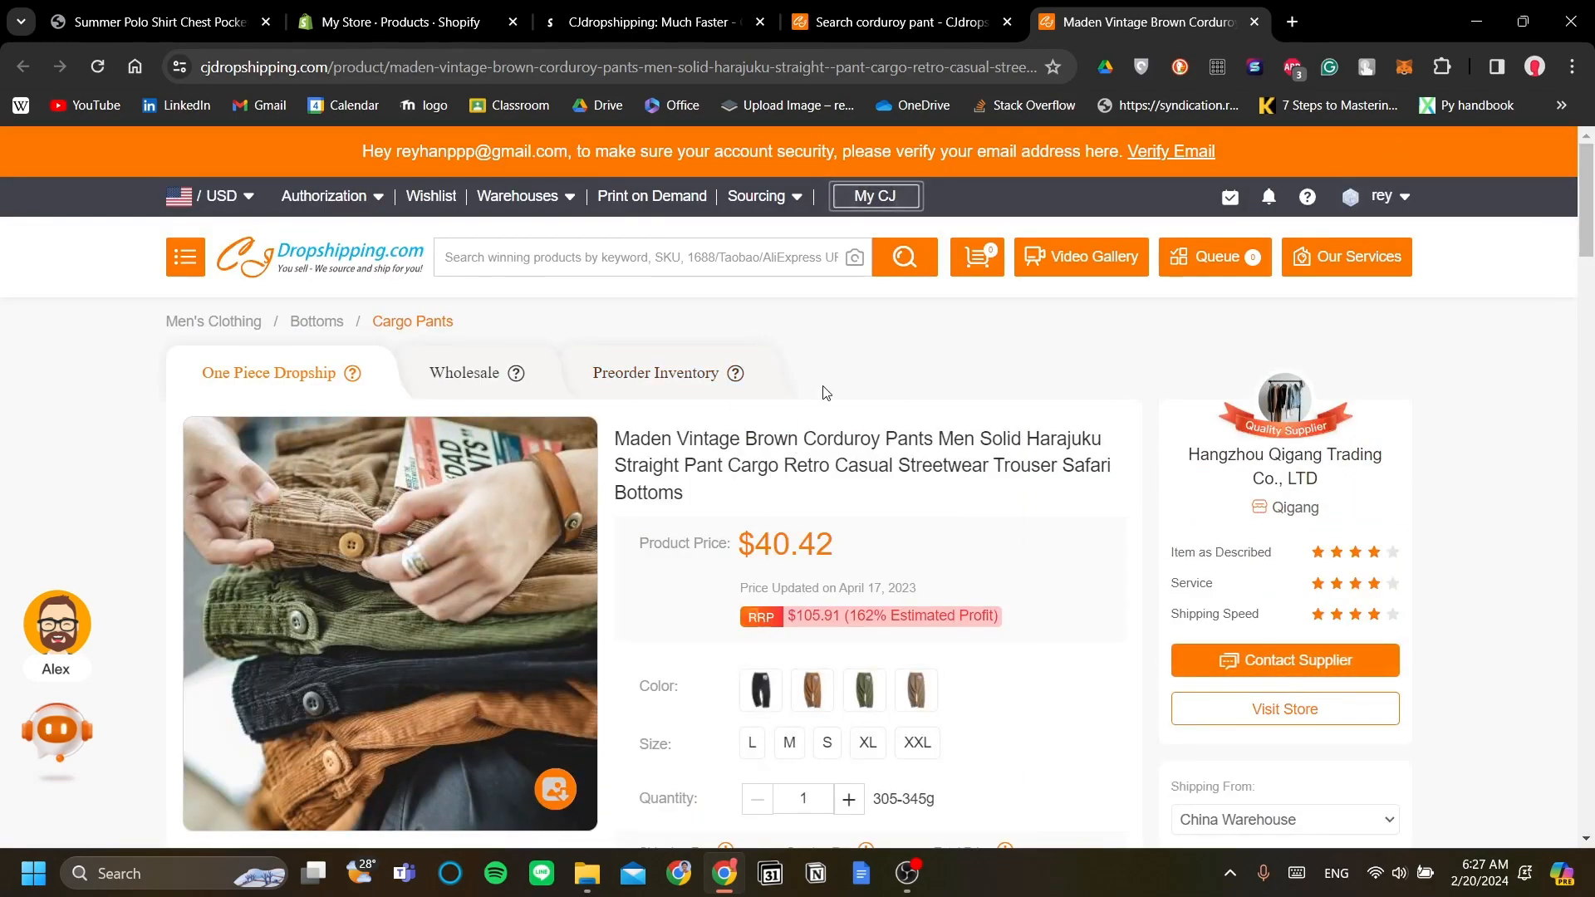
scroll(822, 398, down, 2)
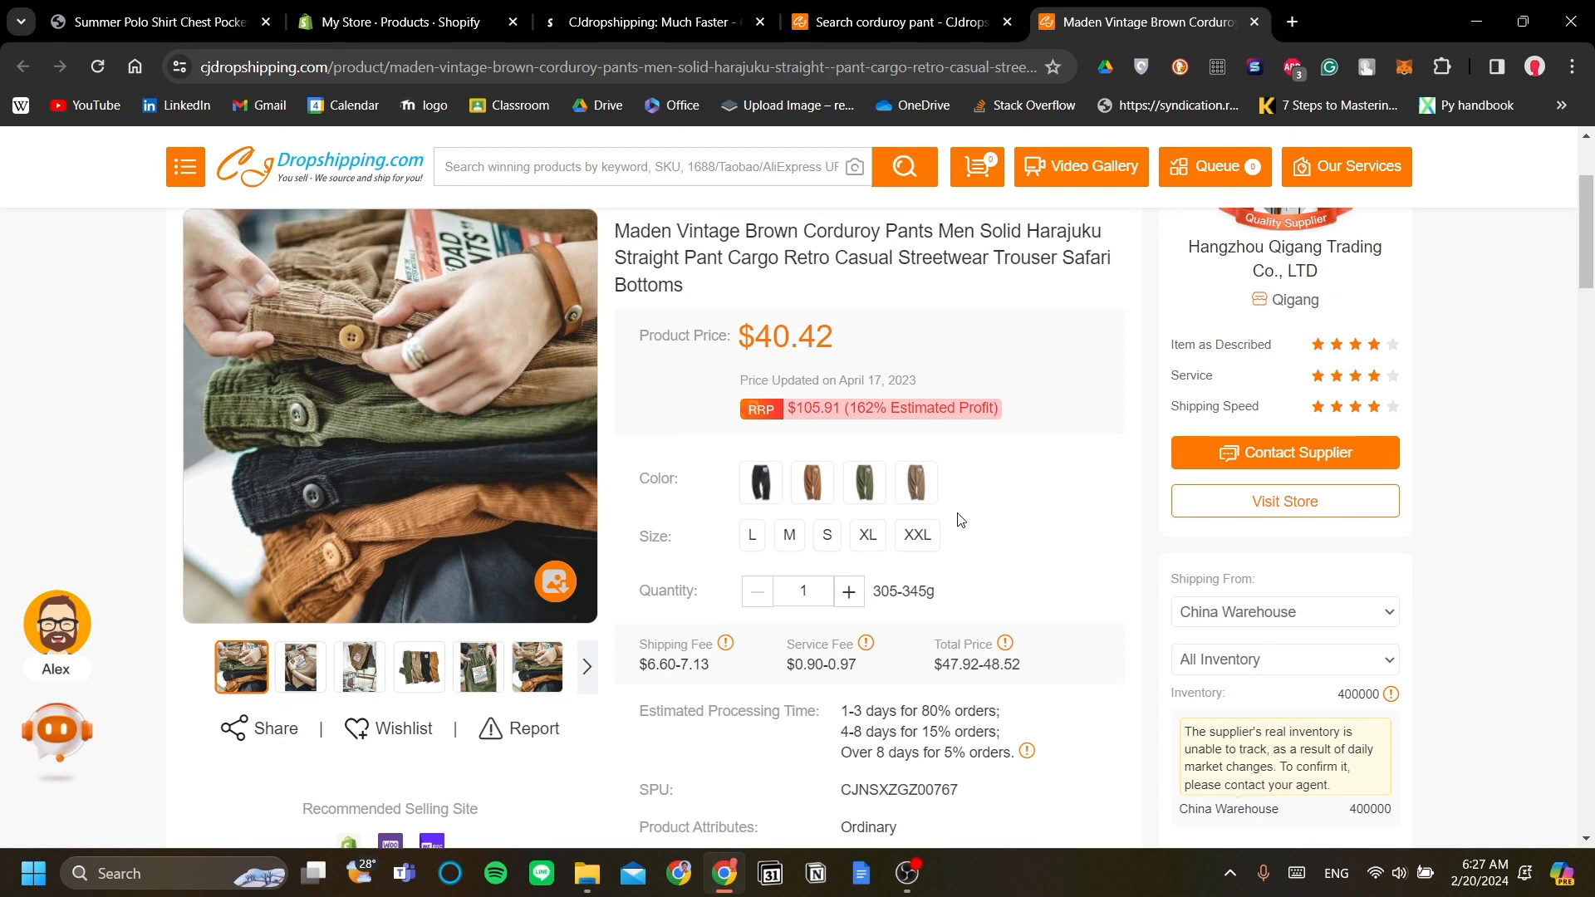
scroll(964, 524, down, 3)
scroll(975, 526, down, 1)
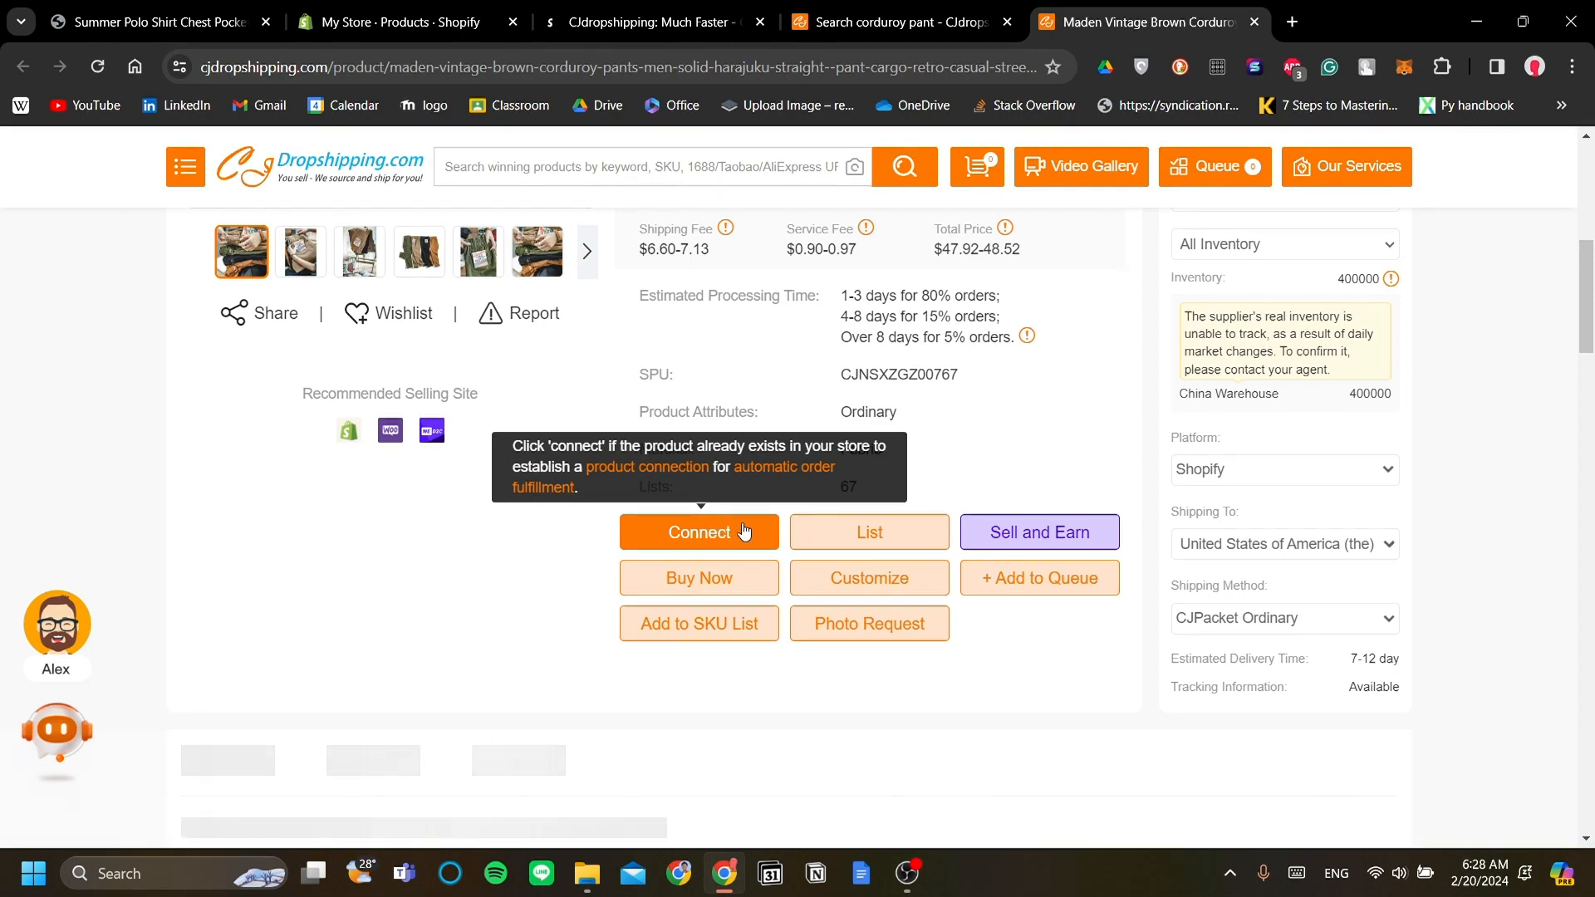
Step: List the corduroy pants with CJPacket Sensitive shipping (8–14 days) and product type Pants
click(877, 540)
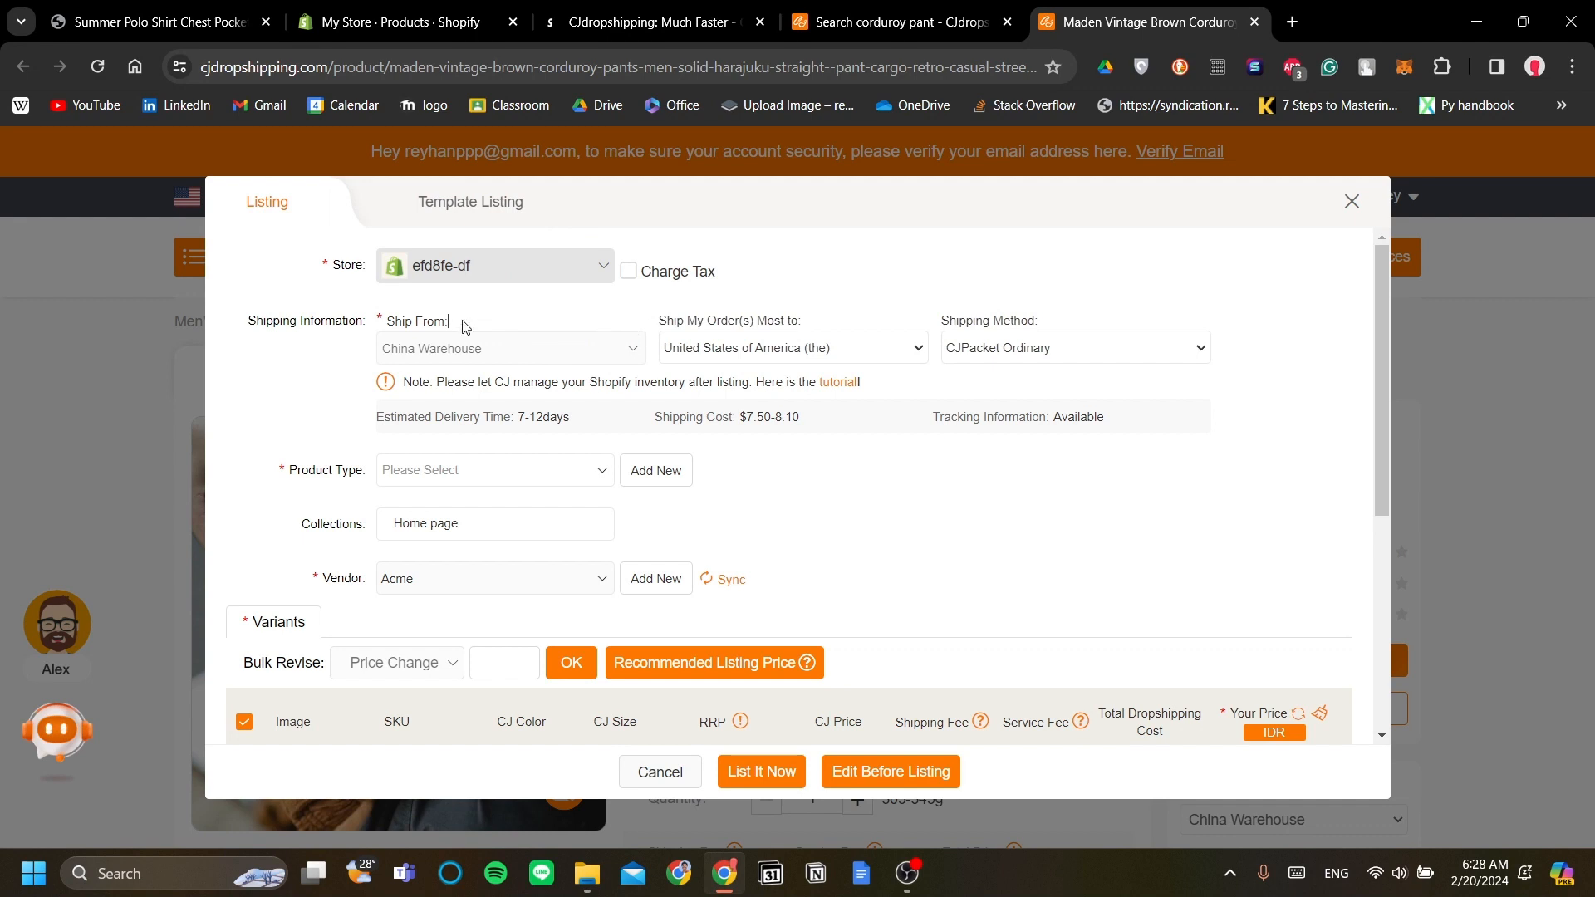
click(992, 349)
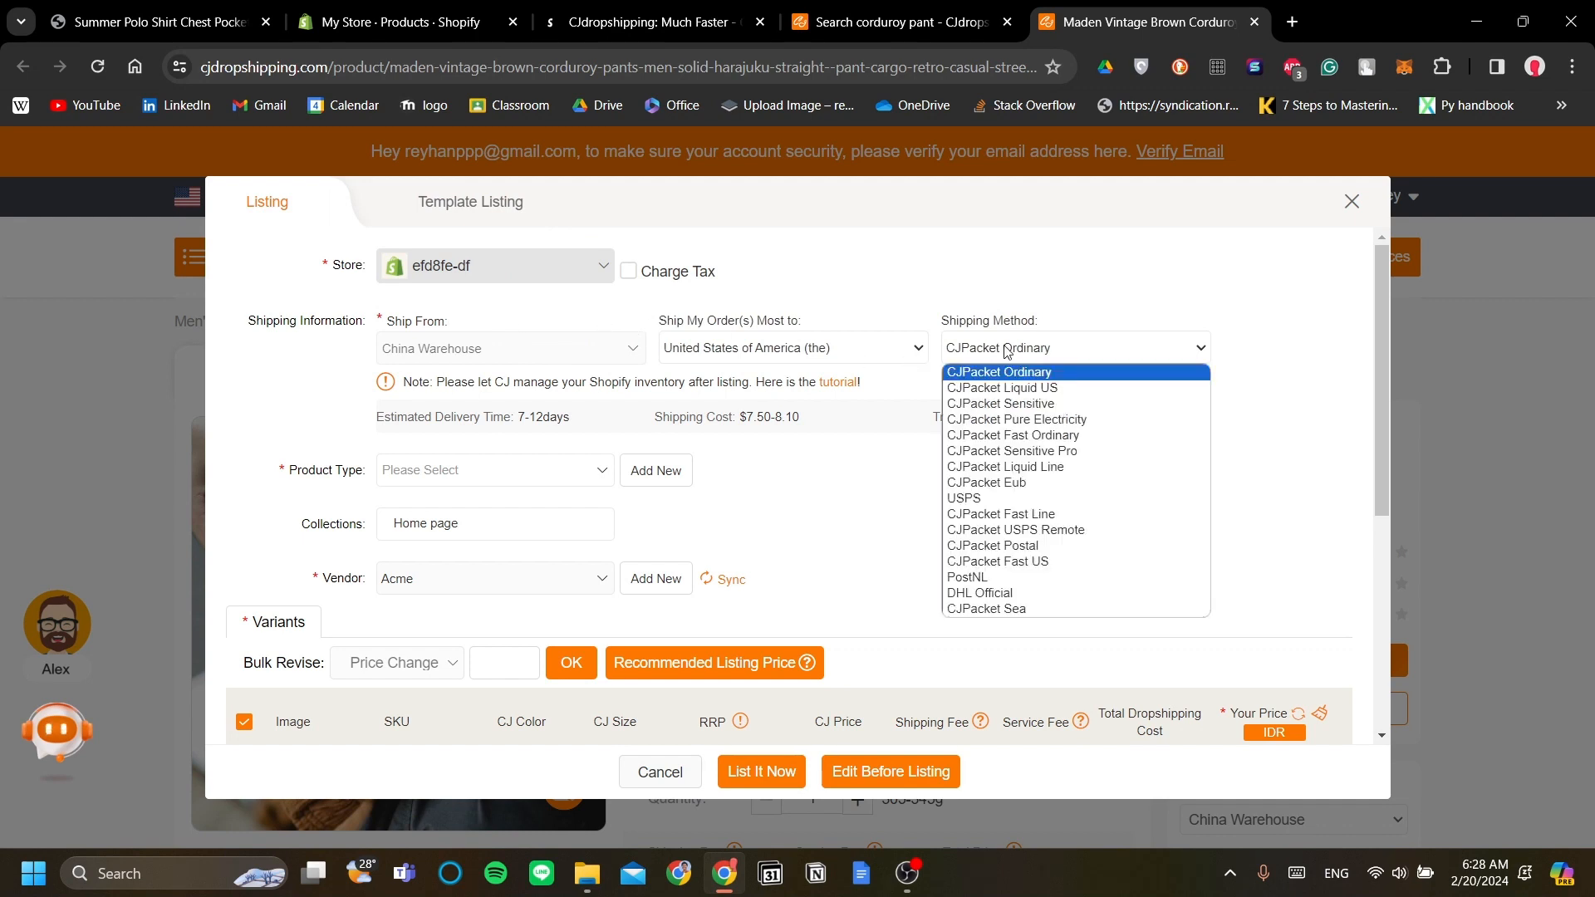
click(1040, 404)
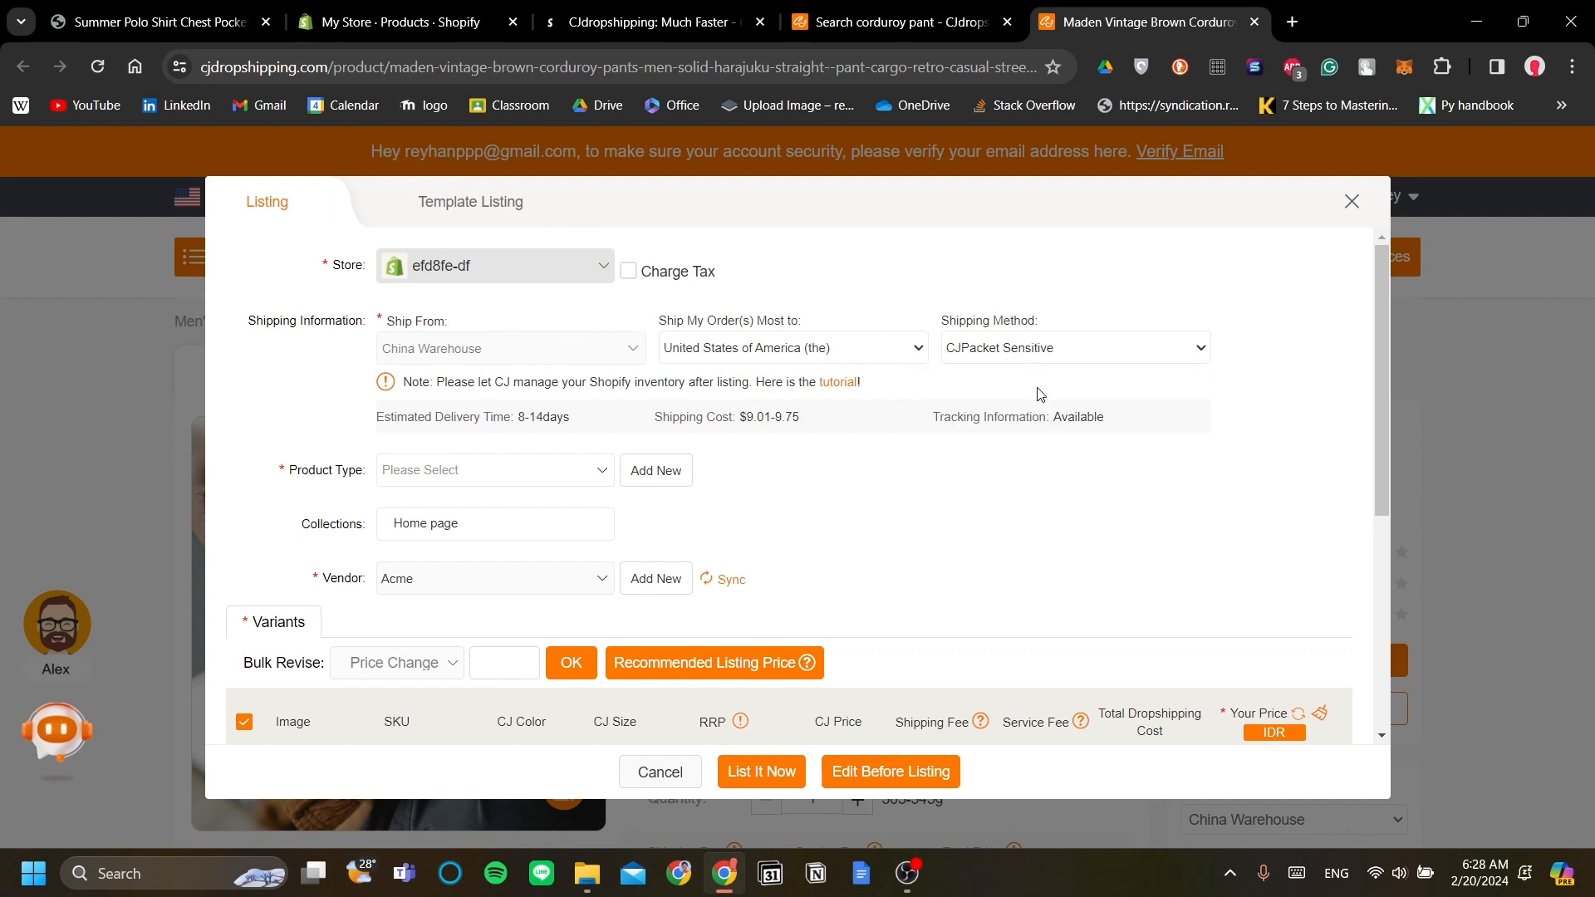
click(548, 471)
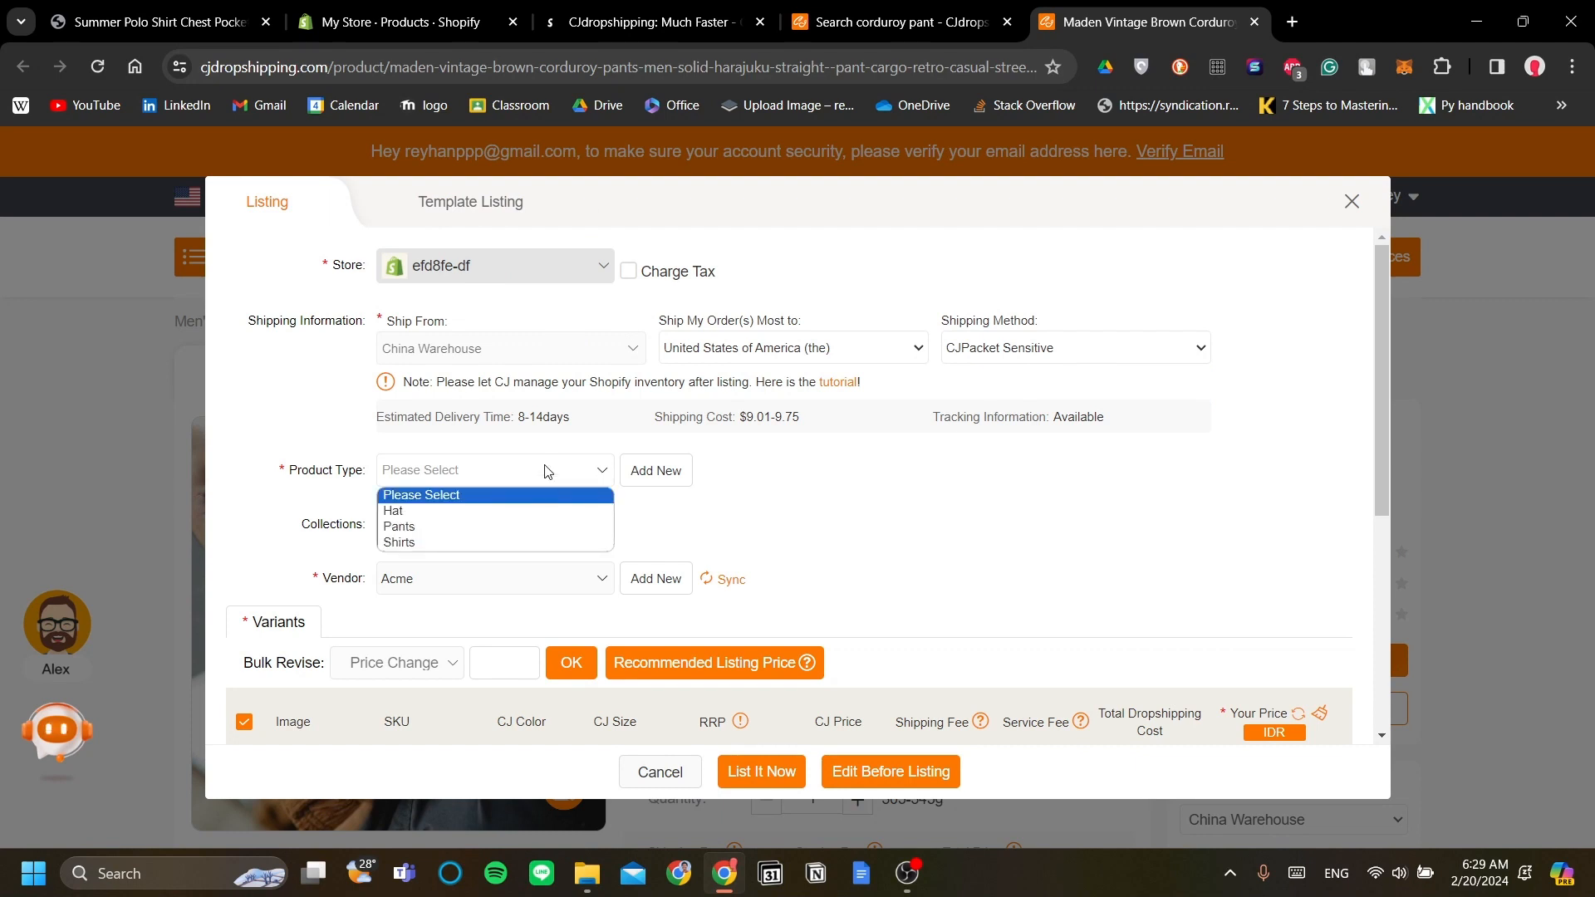
click(446, 527)
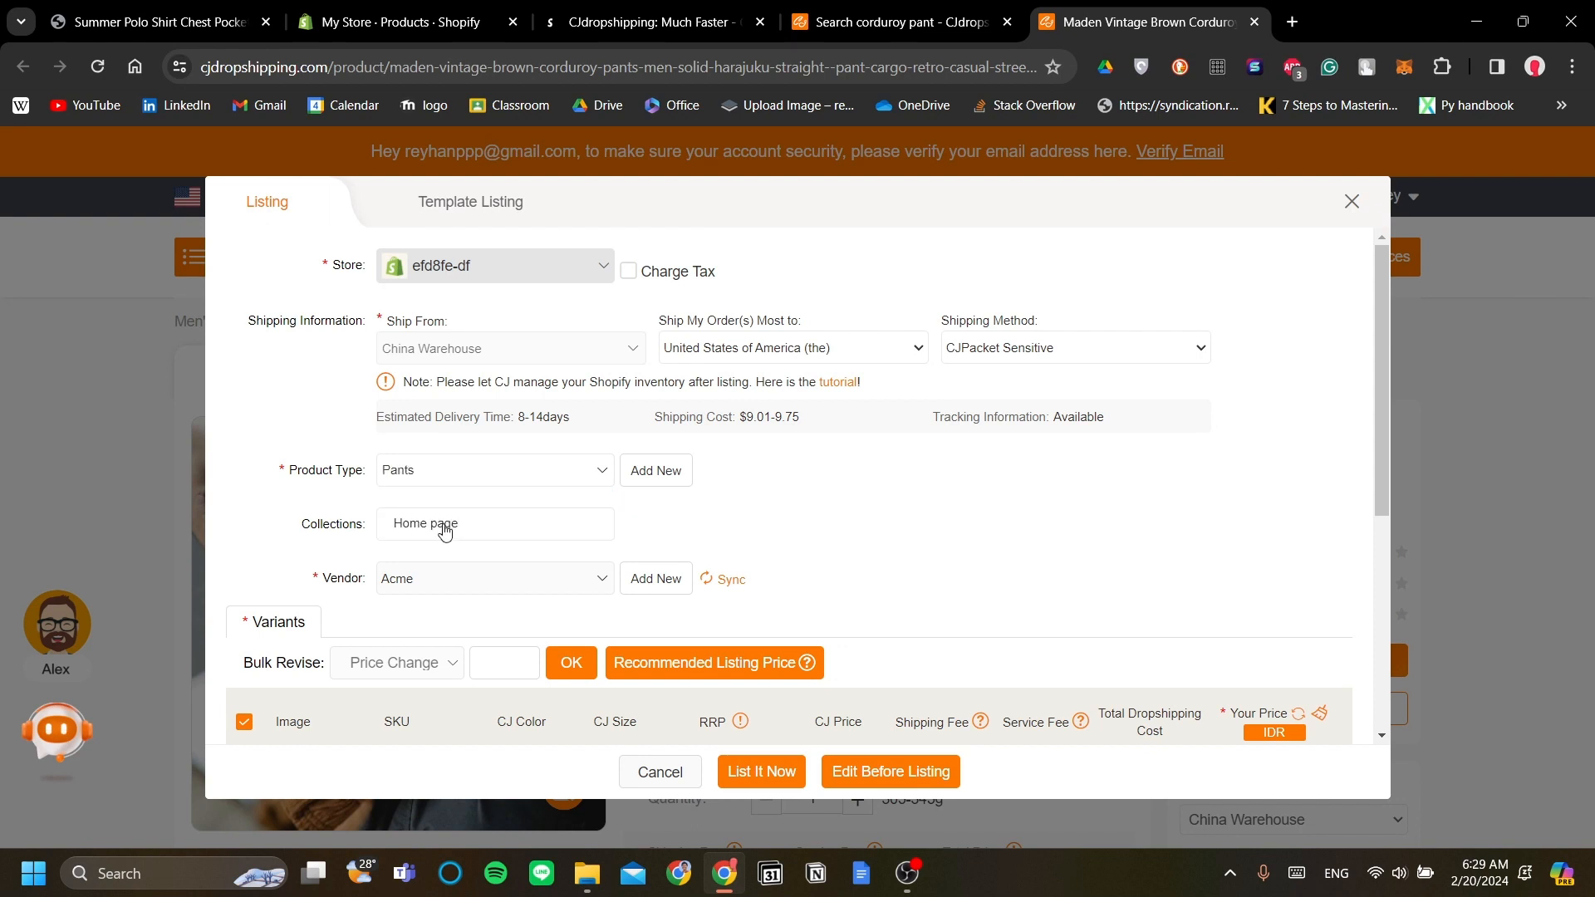
Step: Scroll through the Variants table to review per-variant costs, such as Black-L at $49.80
scroll(576, 545, down, 1)
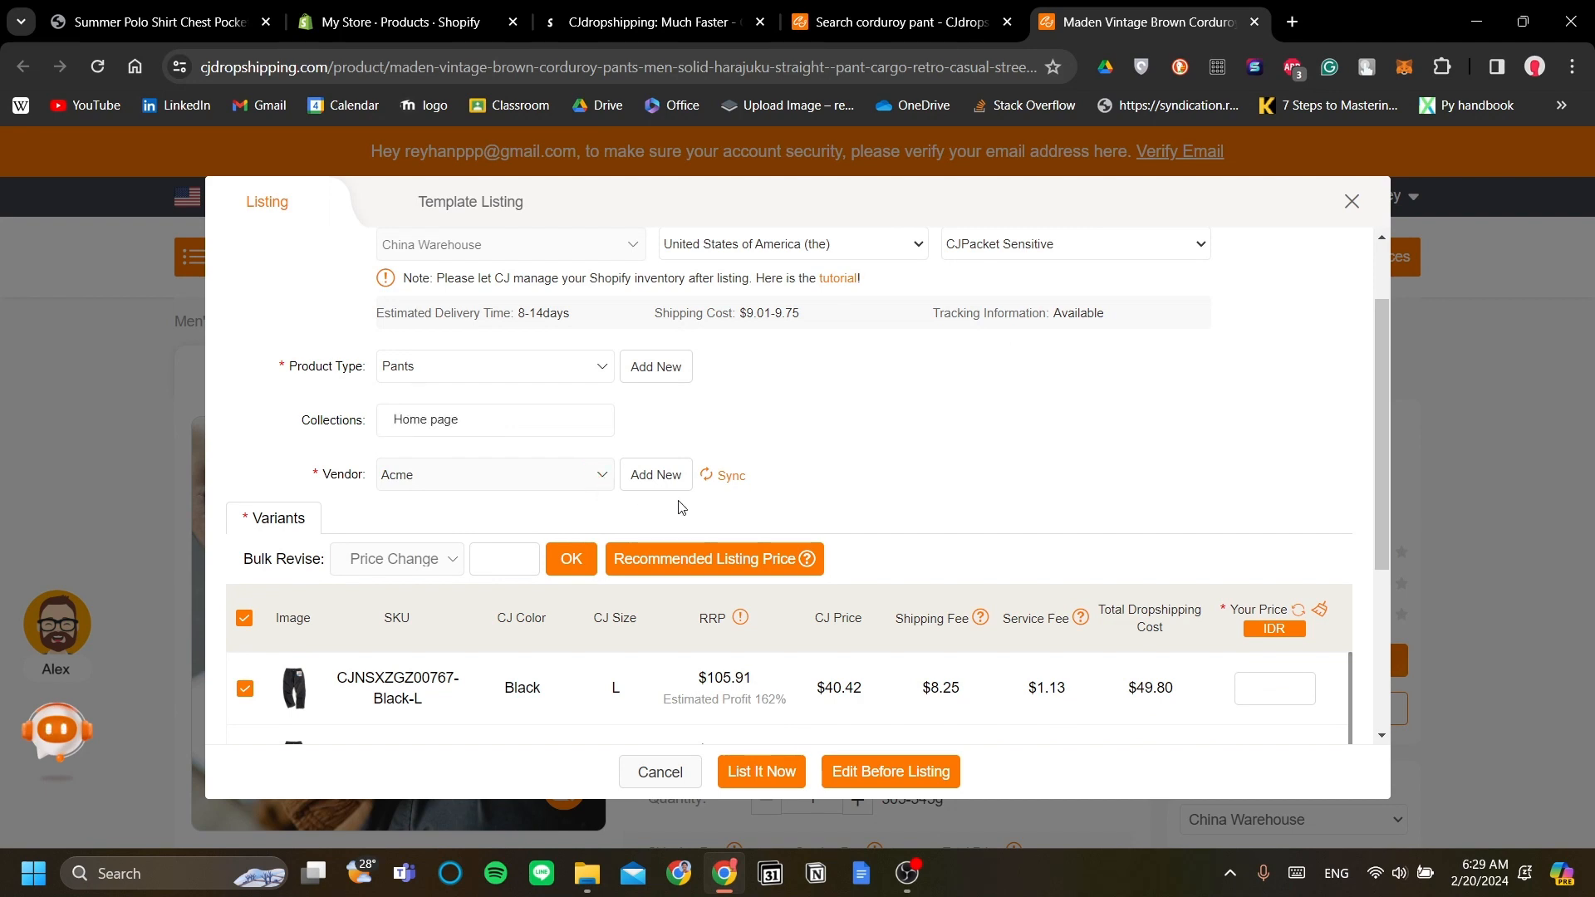
scroll(681, 507, up, 1)
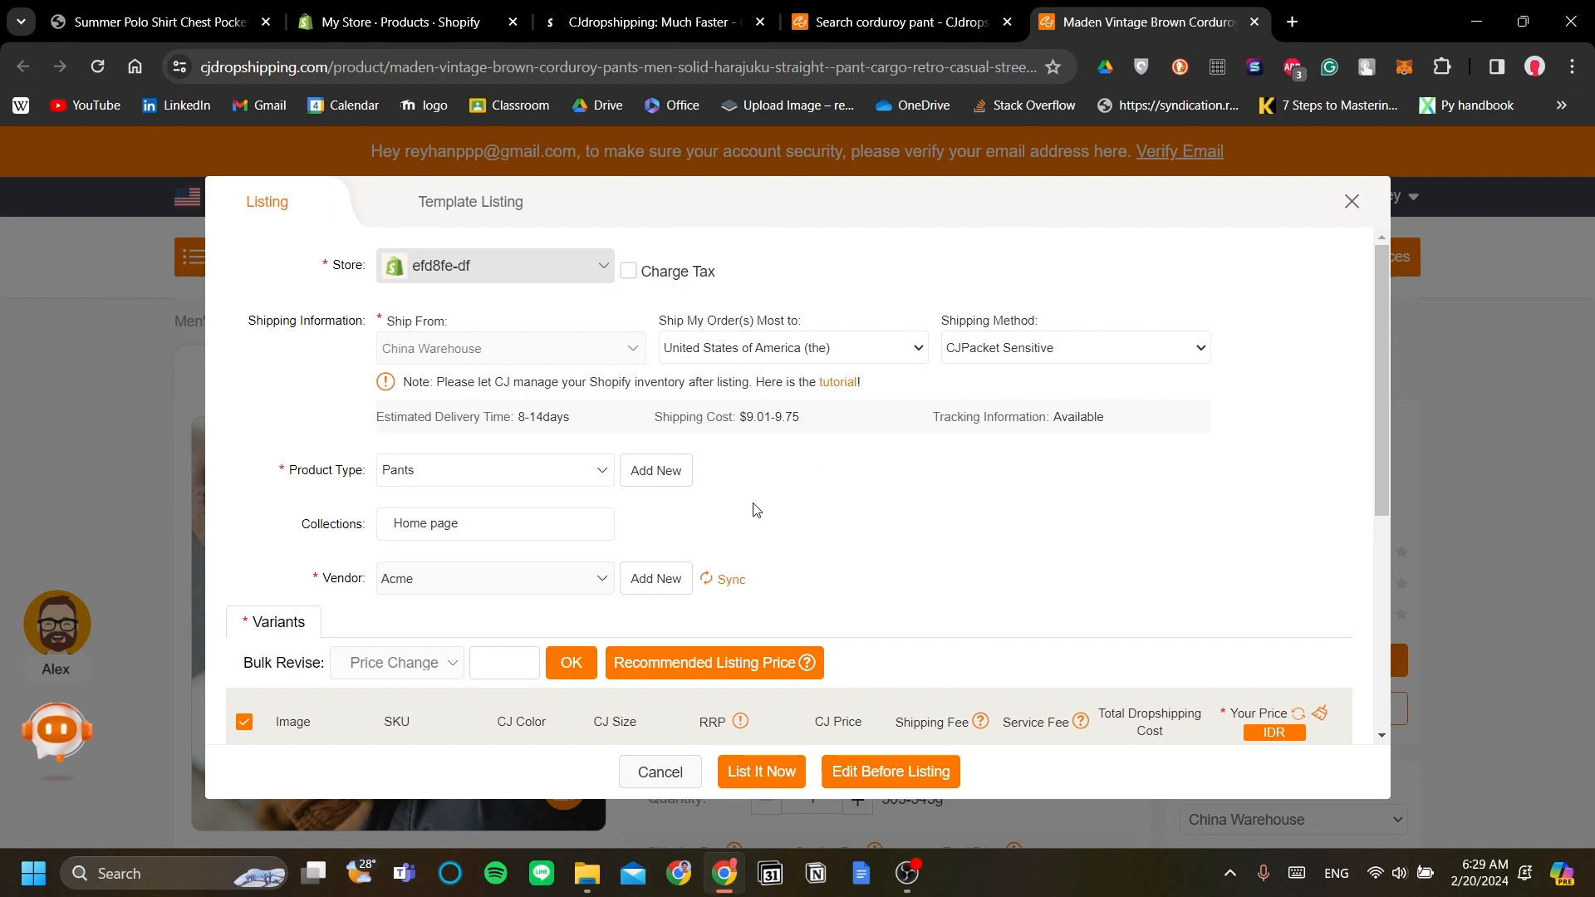
scroll(764, 520, down, 1)
scroll(897, 510, down, 3)
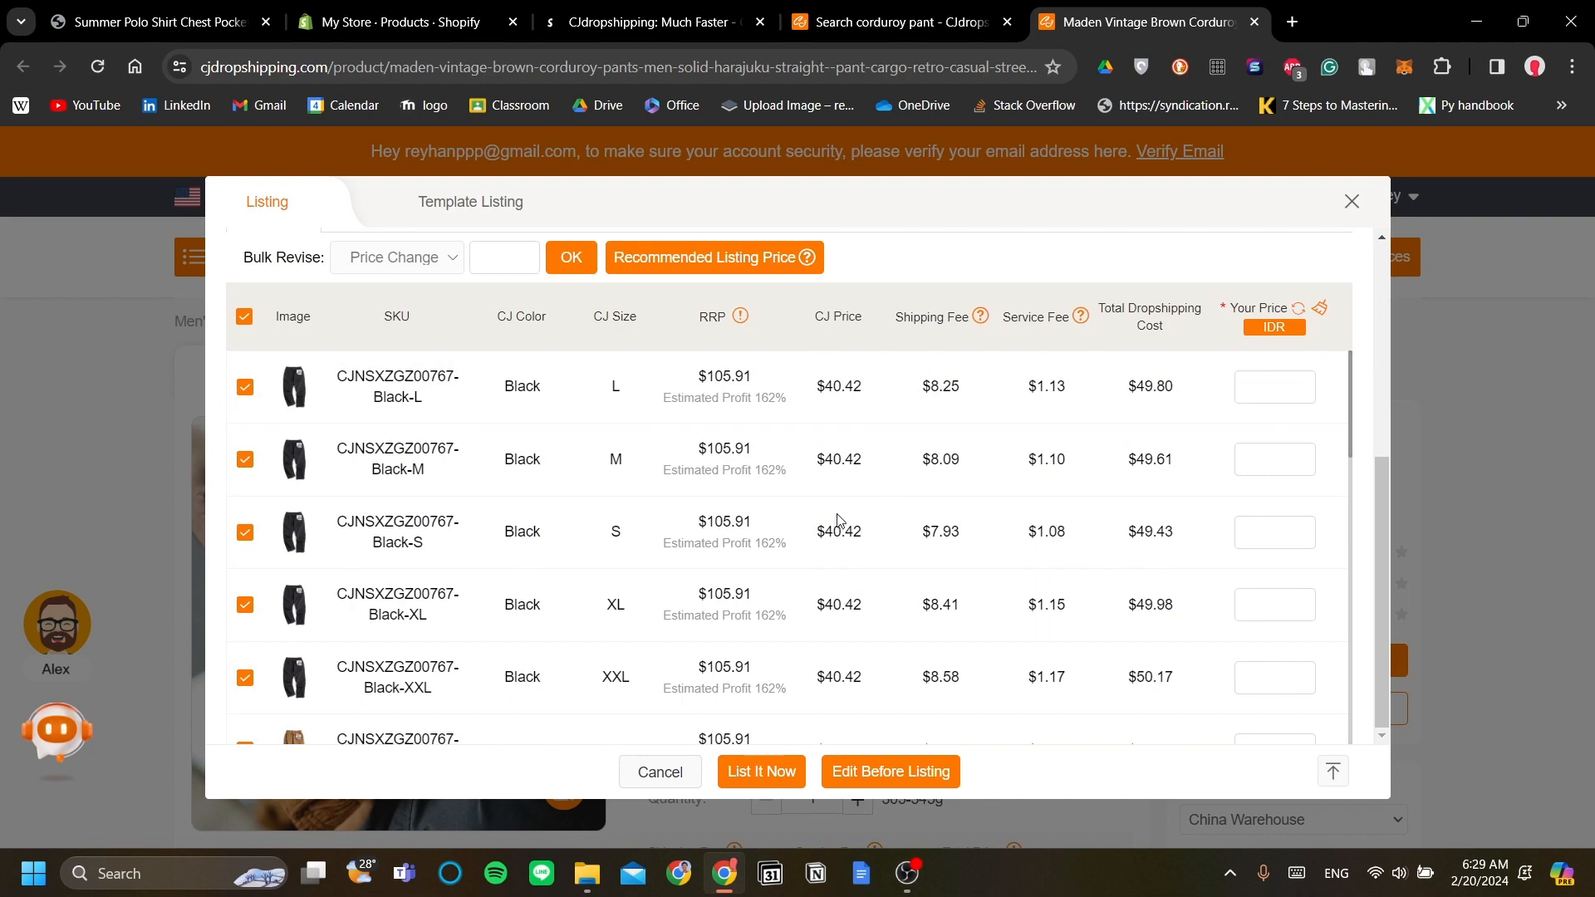
scroll(830, 515, down, 5)
scroll(829, 519, down, 6)
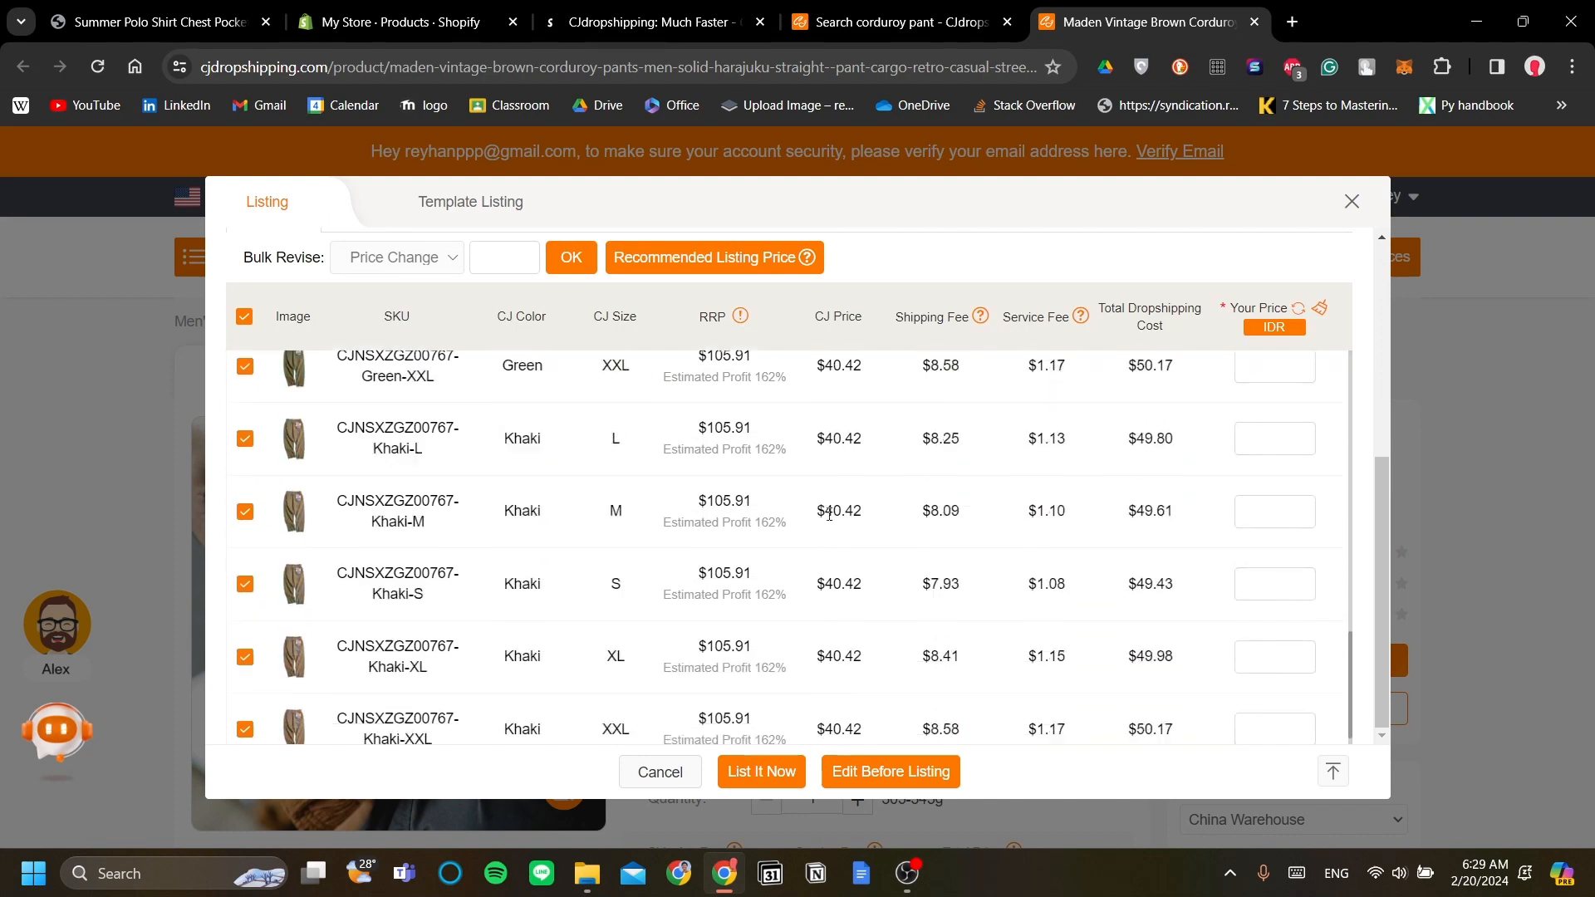
scroll(825, 536, up, 9)
scroll(823, 556, up, 2)
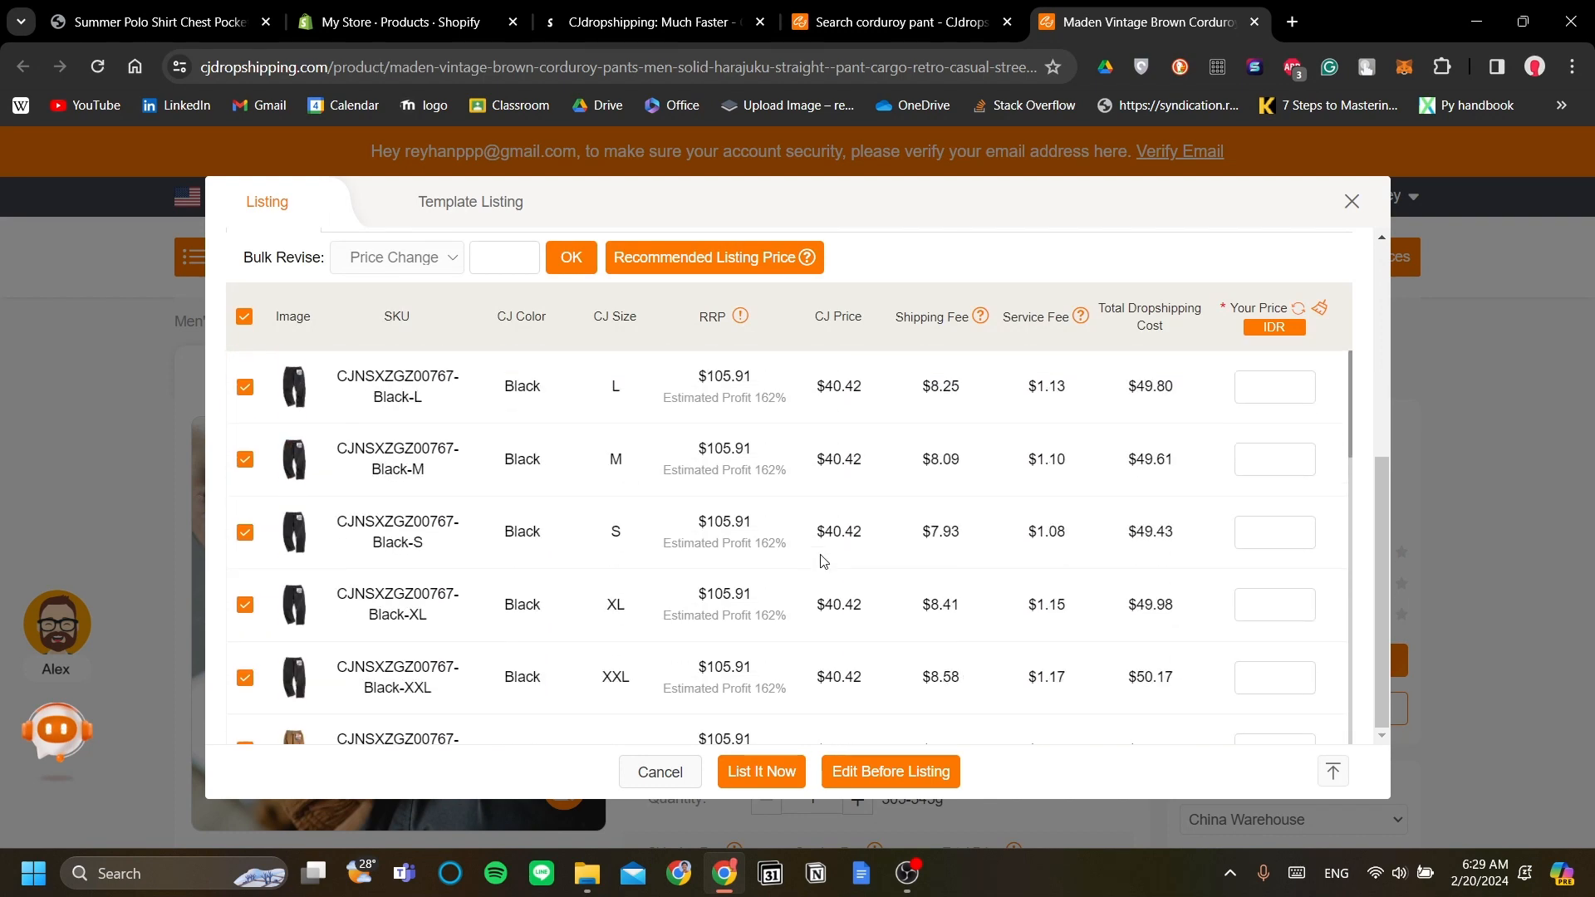
scroll(914, 607, down, 1)
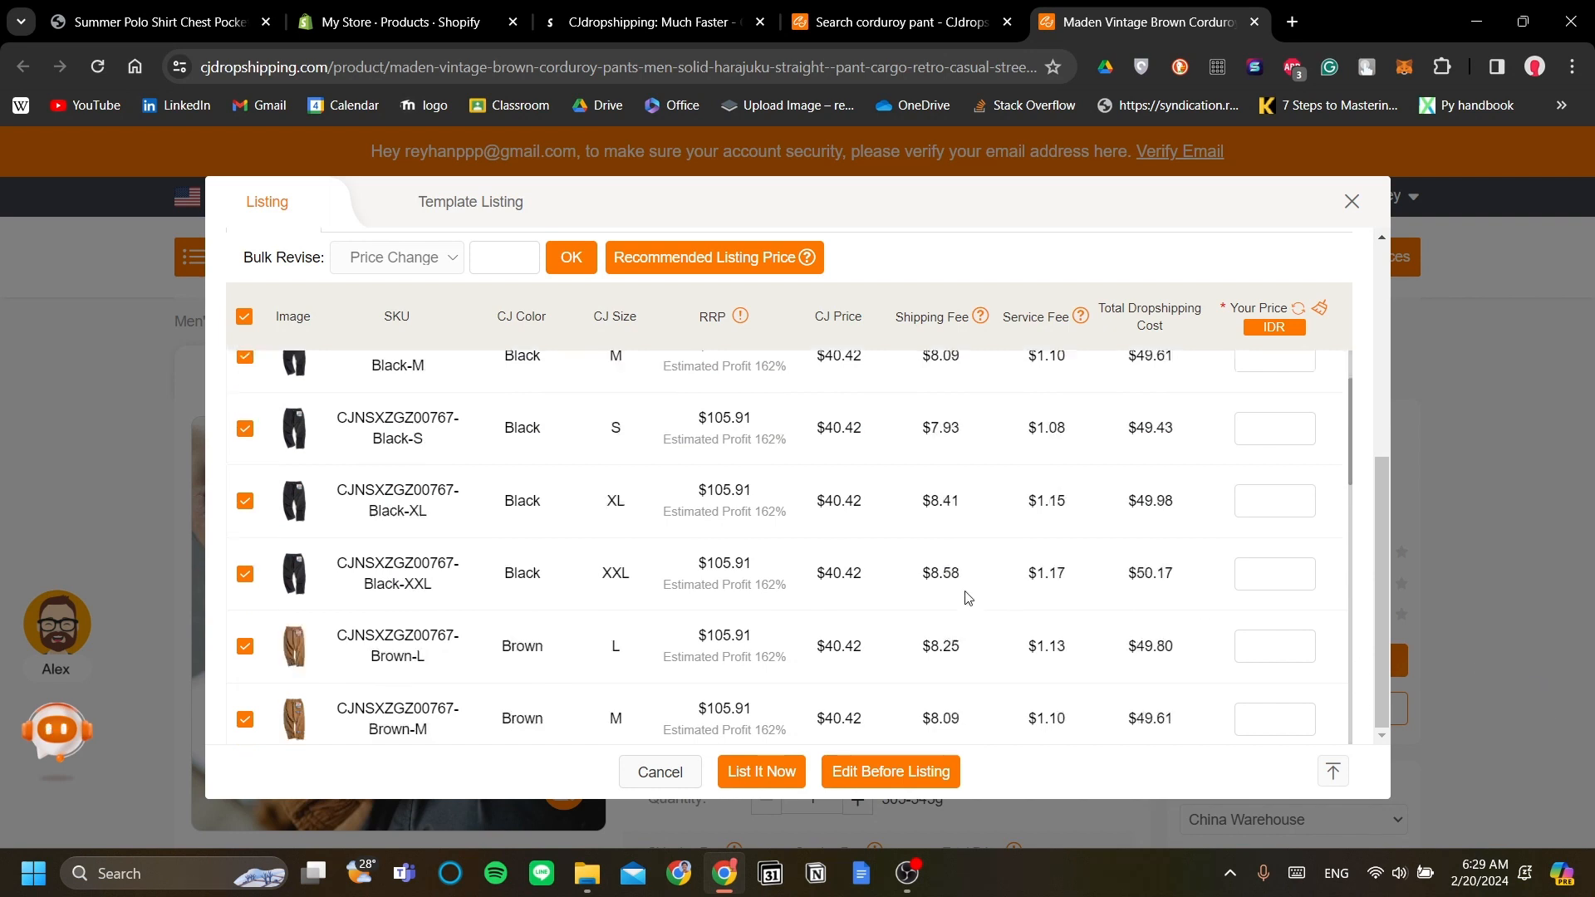
scroll(877, 602, up, 1)
scroll(448, 508, down, 1)
scroll(448, 508, down, 6)
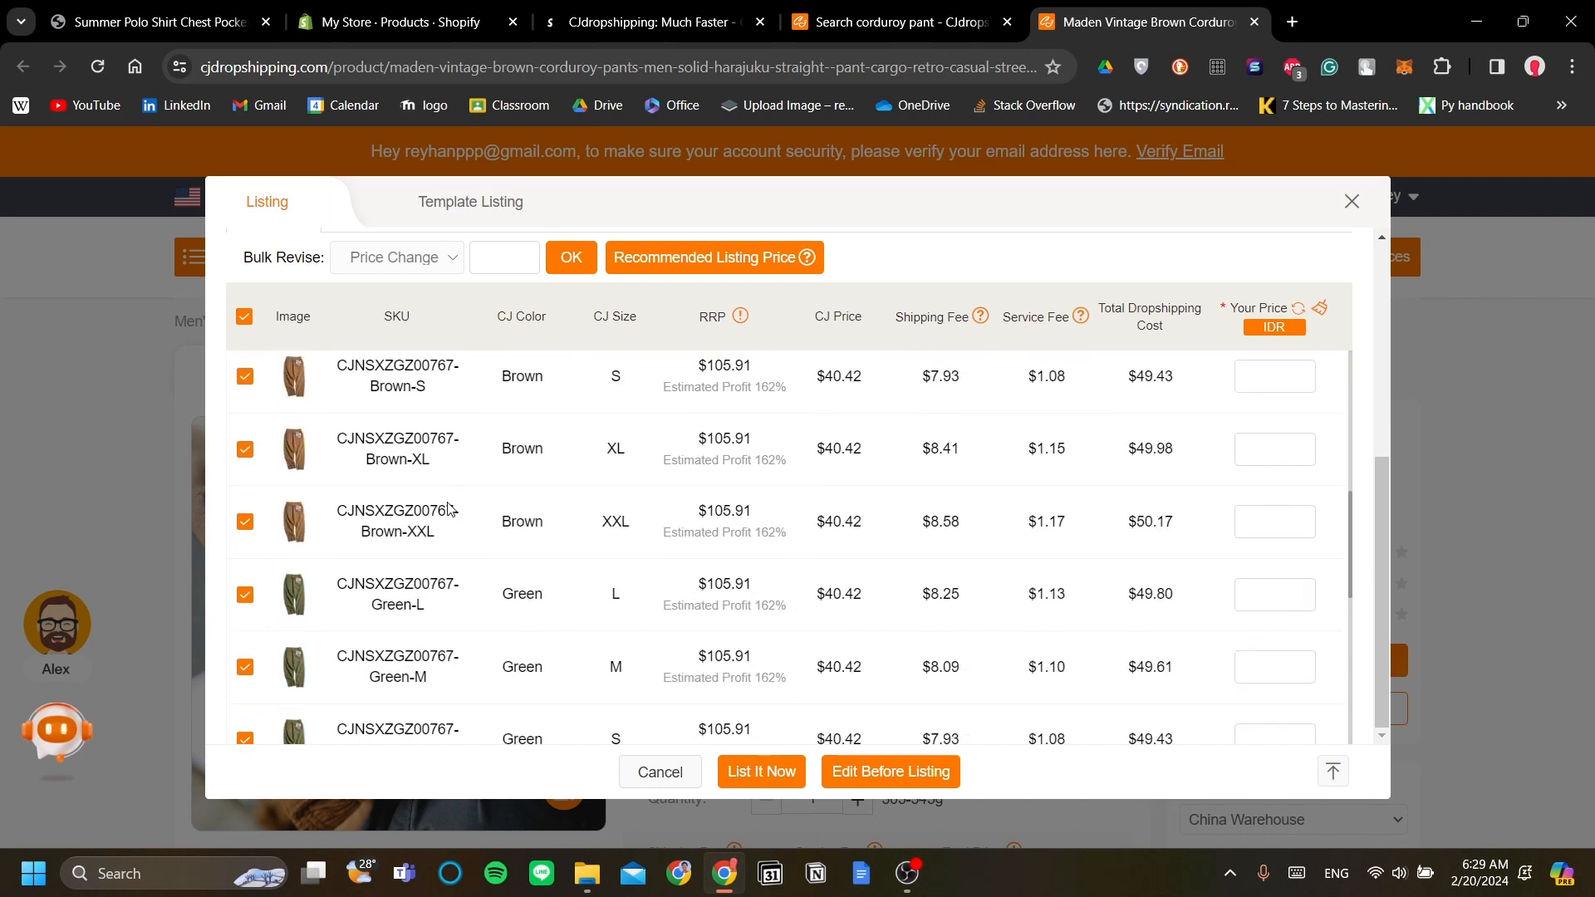
scroll(449, 502, down, 7)
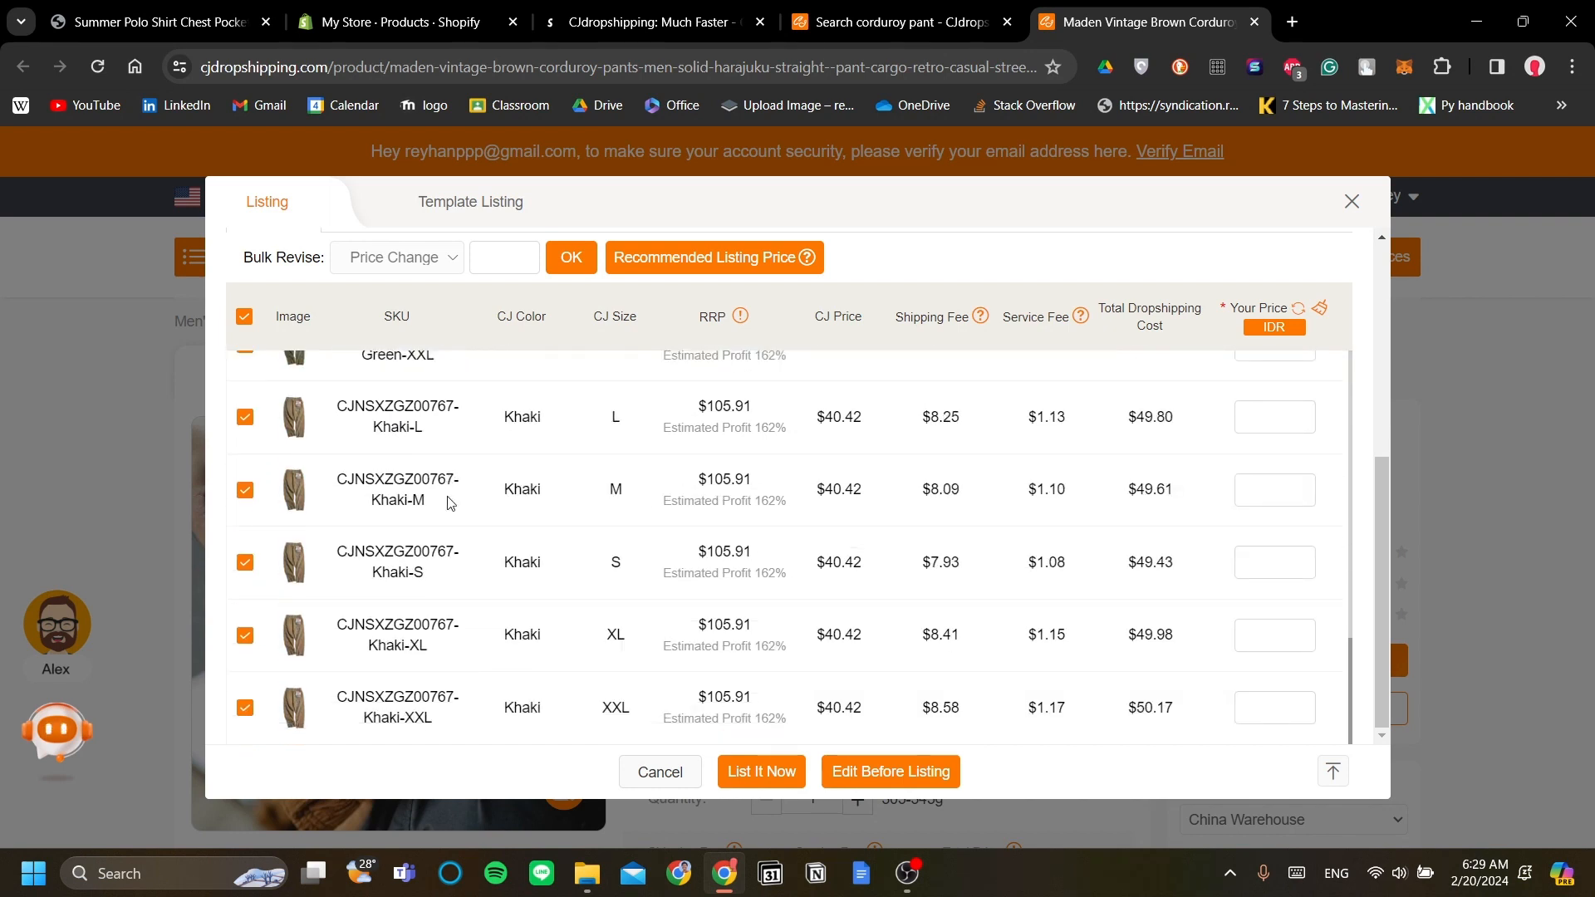
scroll(544, 550, up, 12)
scroll(549, 544, up, 5)
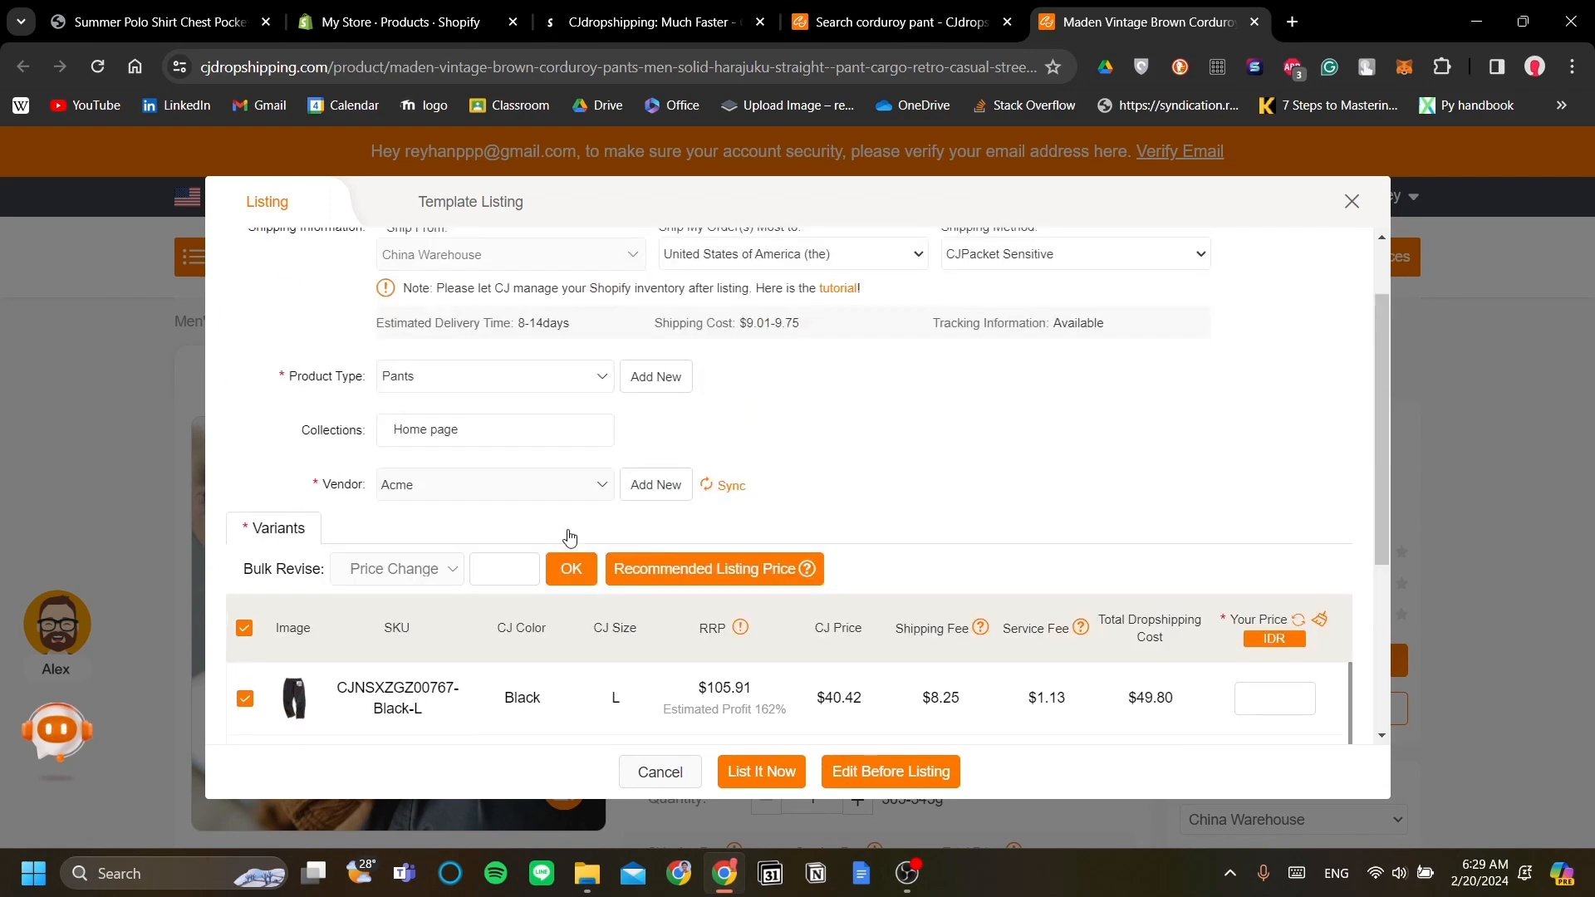
scroll(566, 534, down, 7)
scroll(664, 519, down, 7)
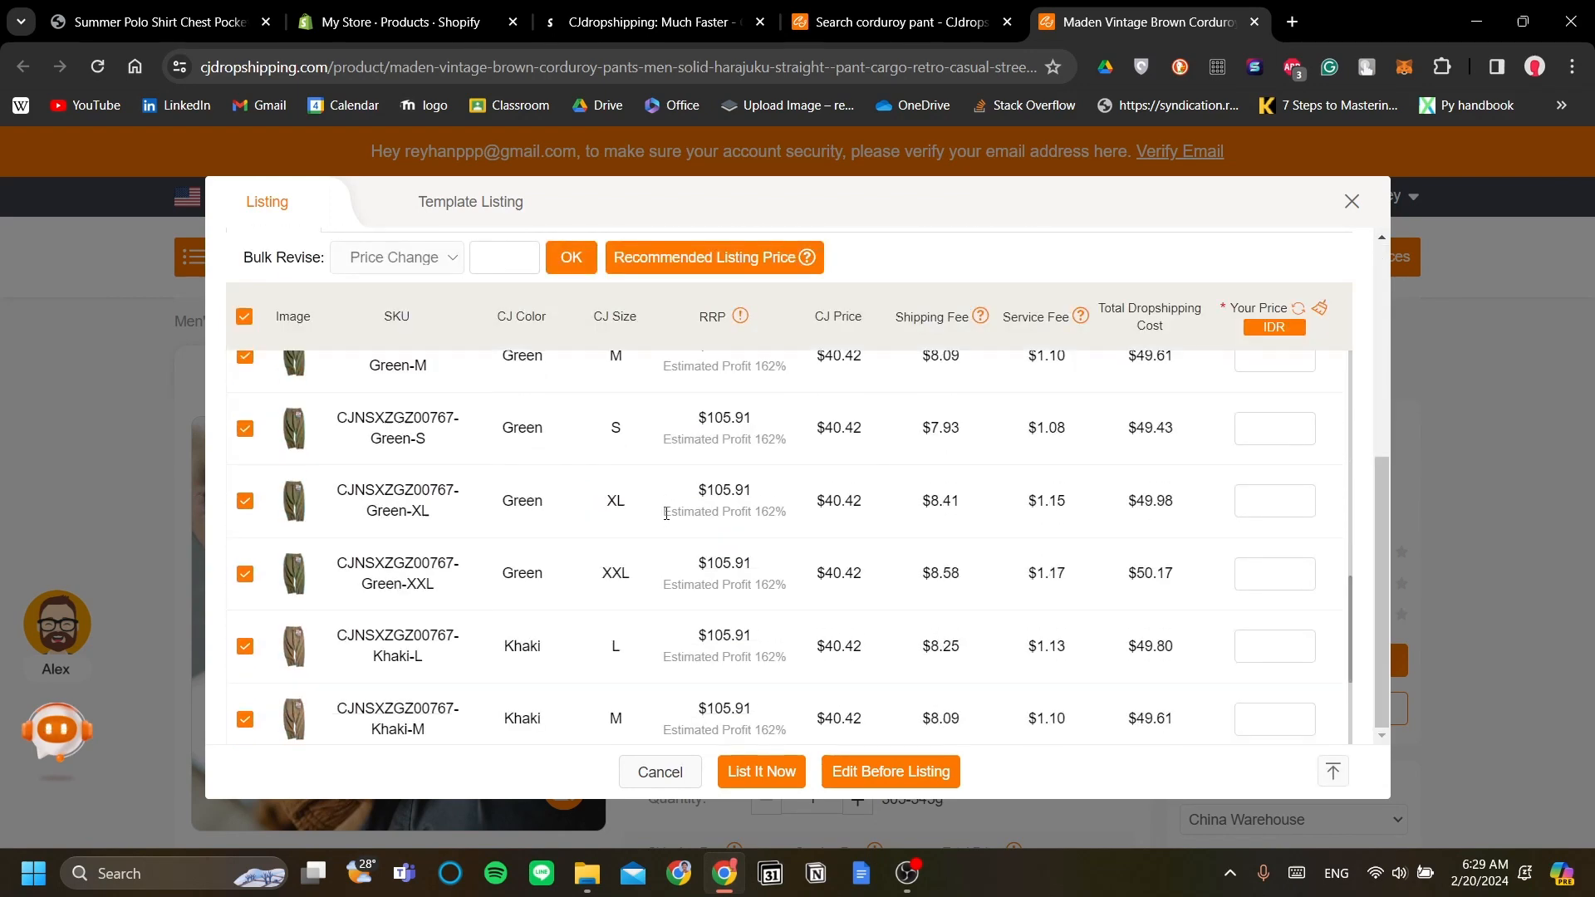
scroll(668, 519, up, 10)
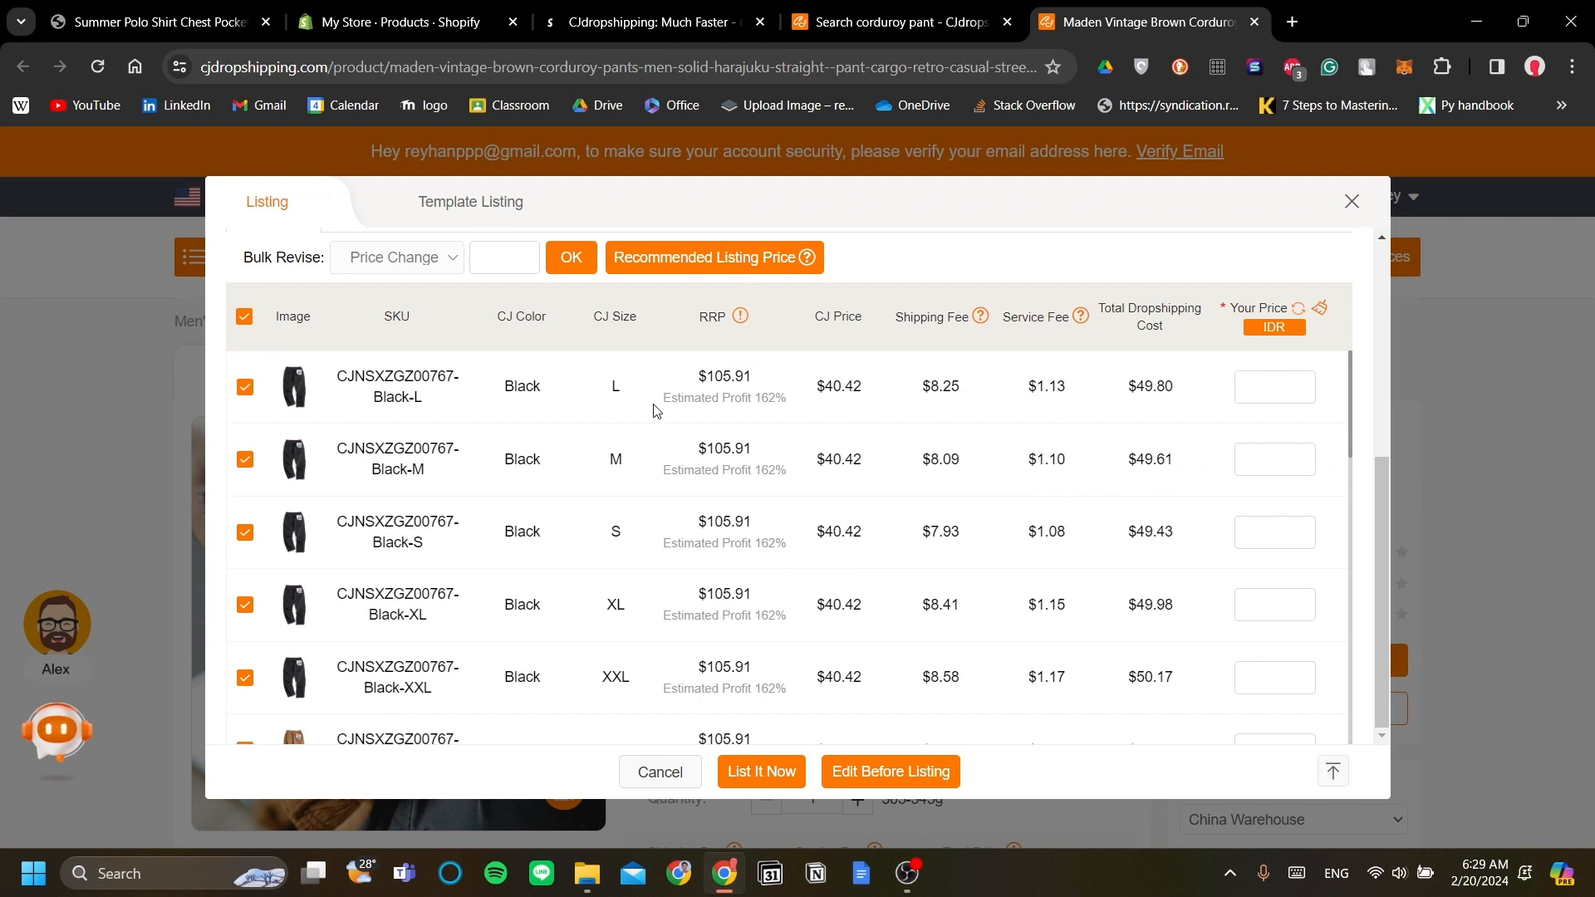
scroll(644, 461, down, 1)
scroll(1129, 506, down, 6)
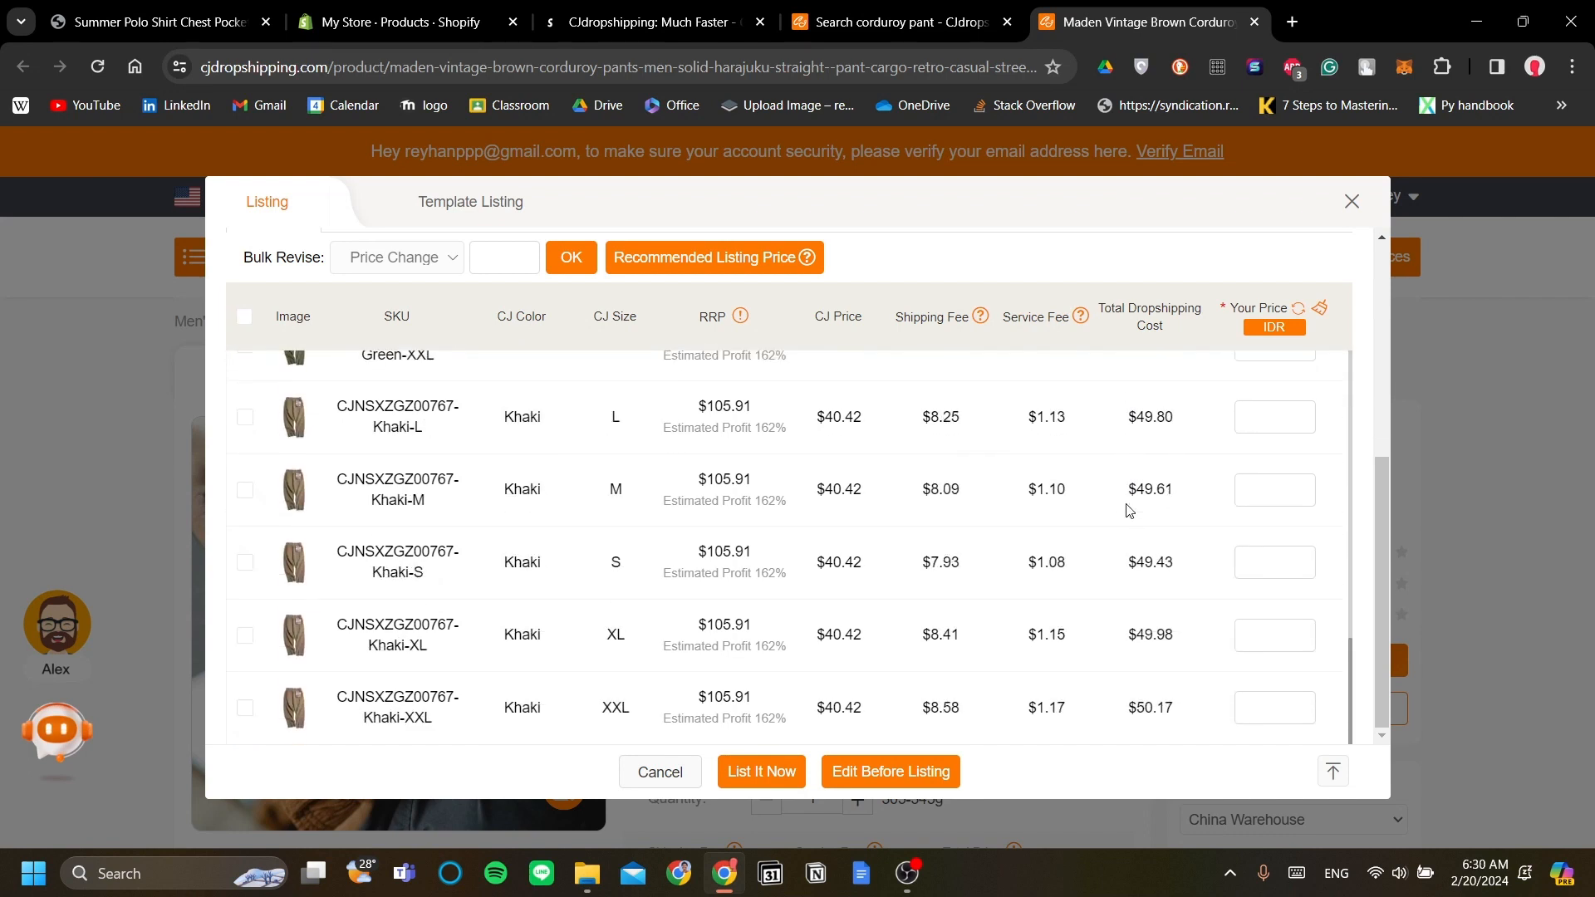
scroll(1129, 510, up, 1)
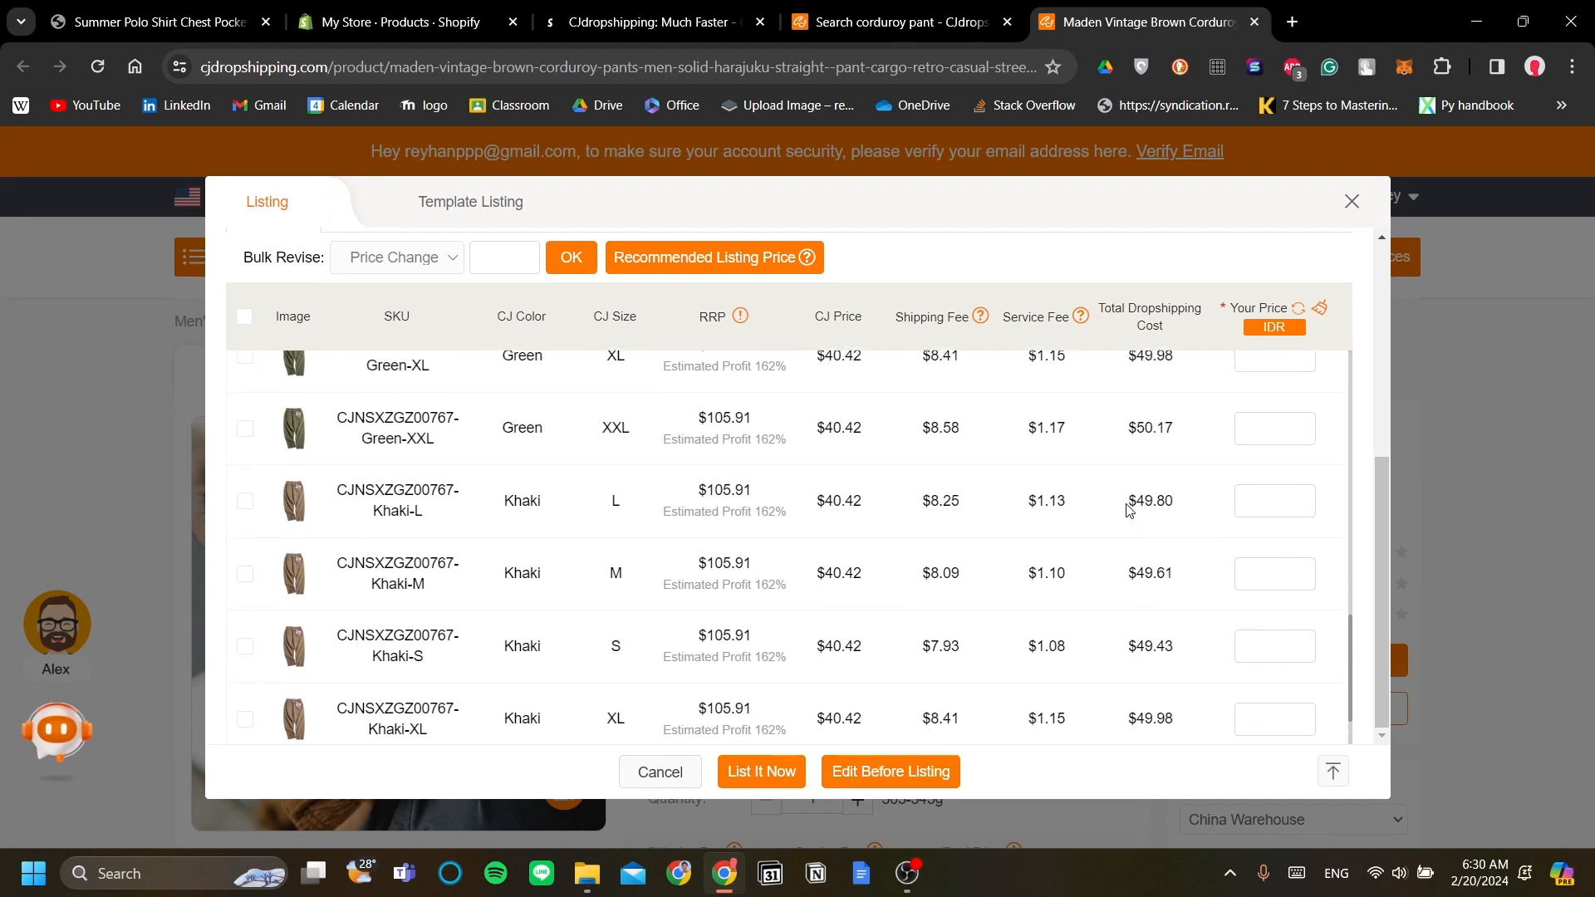
scroll(1130, 510, down, 1)
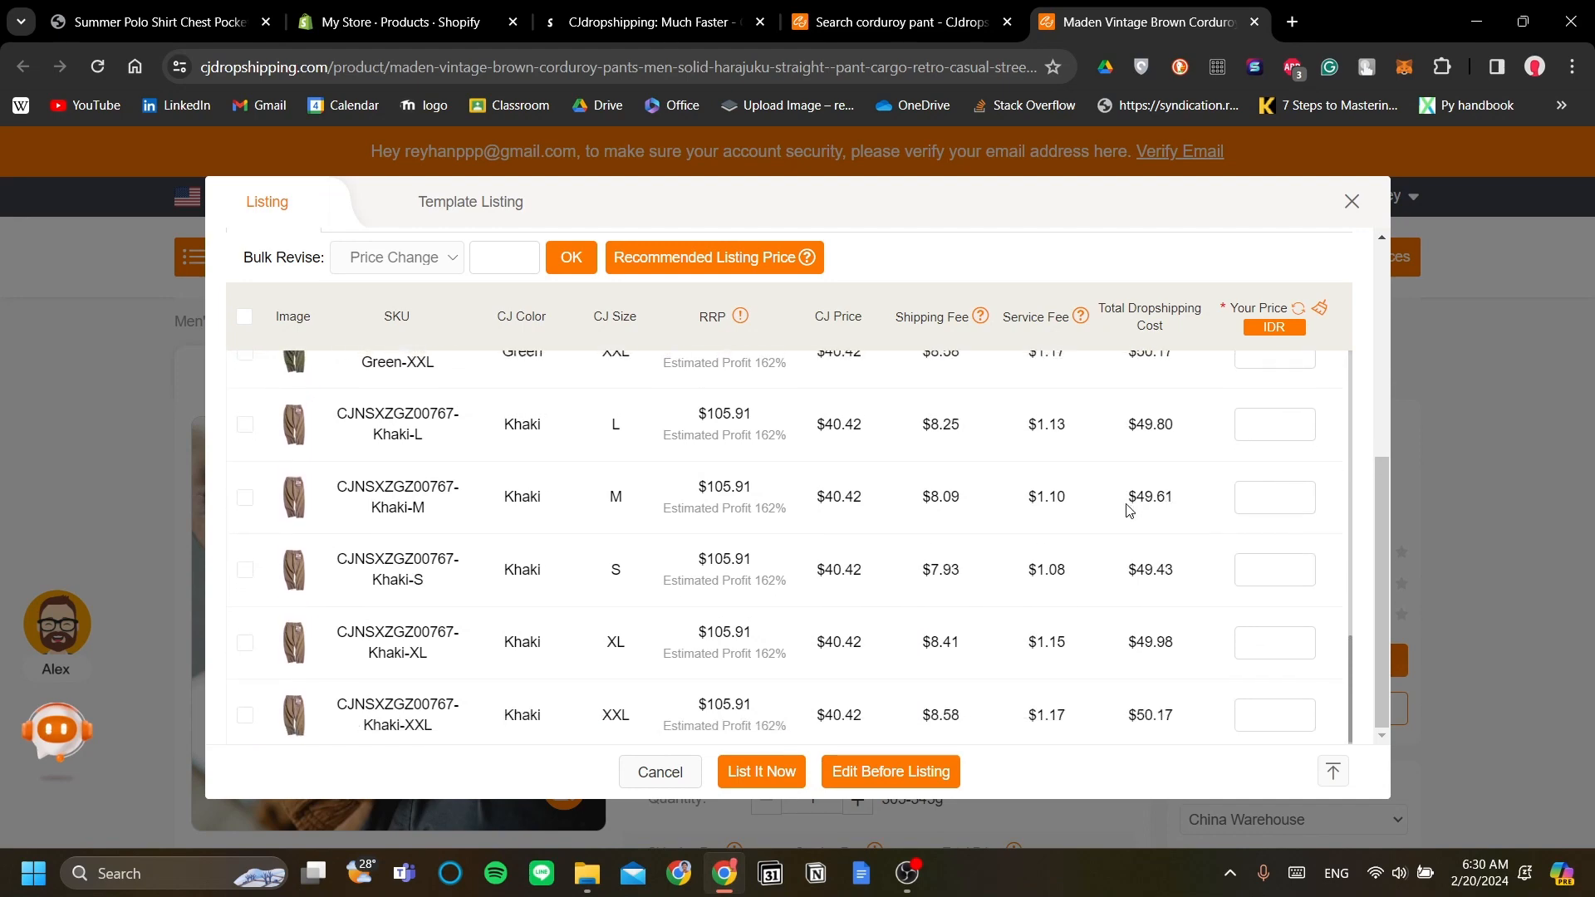
scroll(1129, 510, up, 10)
scroll(1129, 510, up, 2)
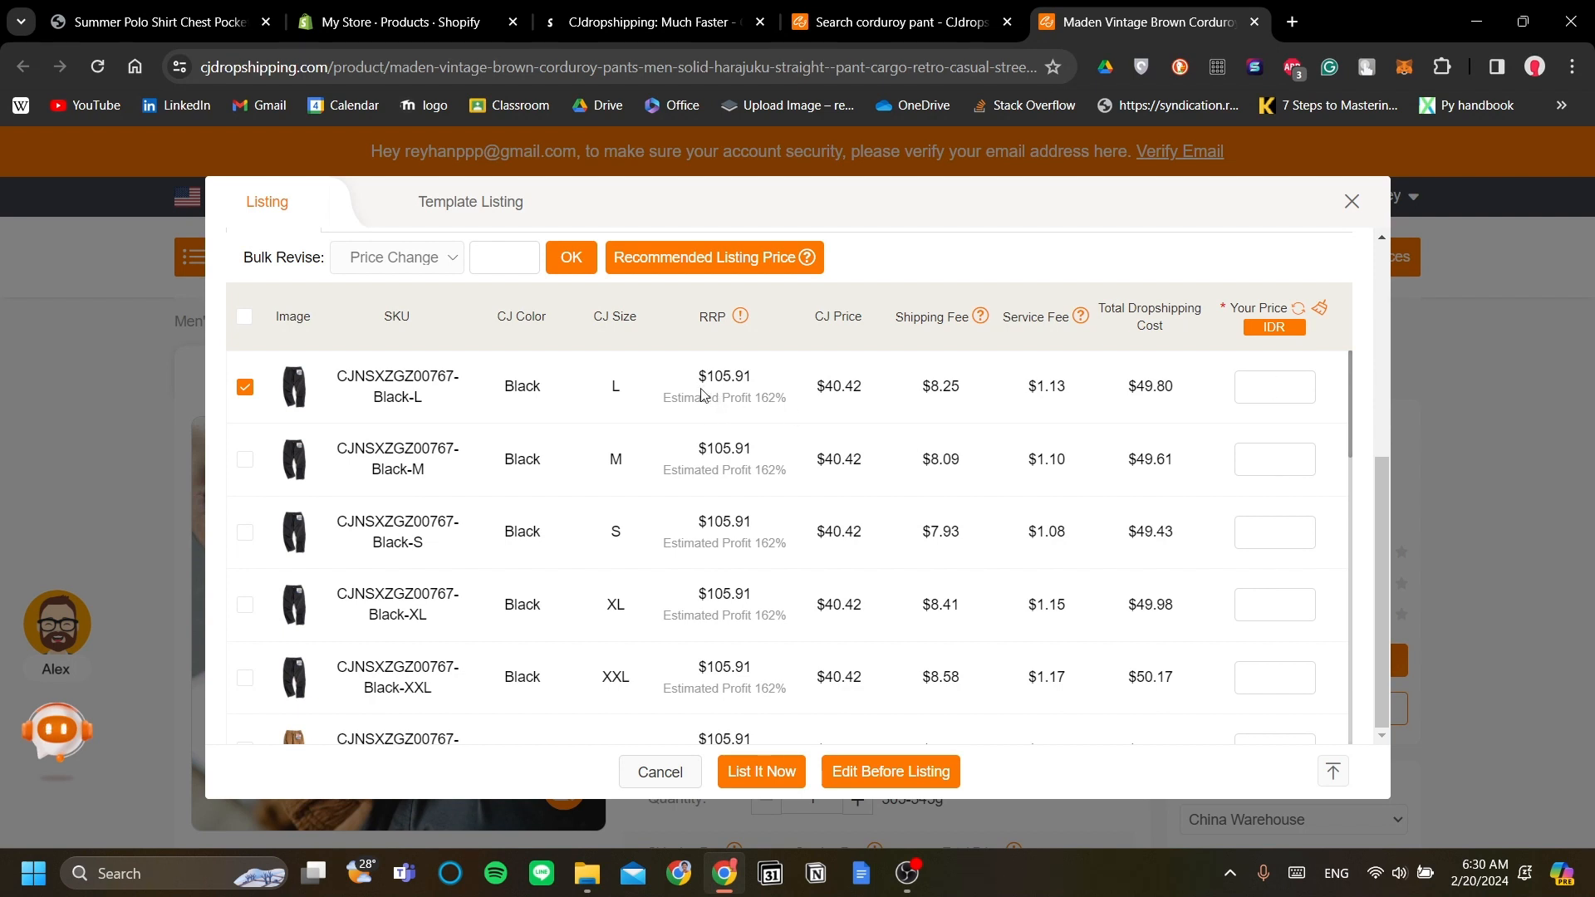
Step: Set Black-L's store price to 1700000 IDR, correcting the initially typed 1500000
mouse_move(741, 317)
text(150)
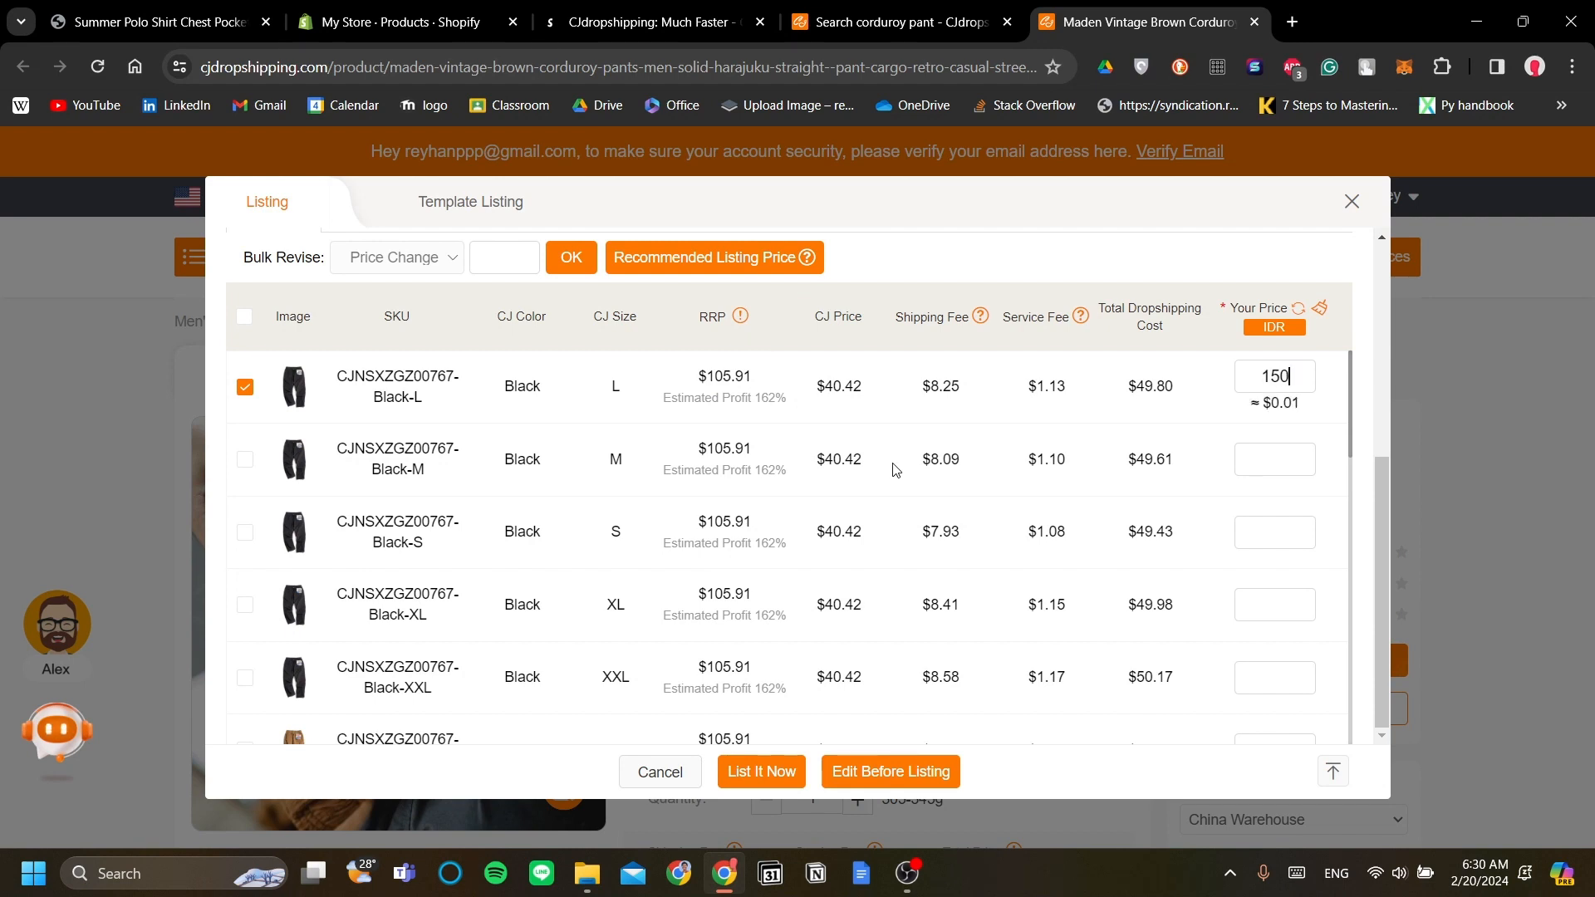
text(0000)
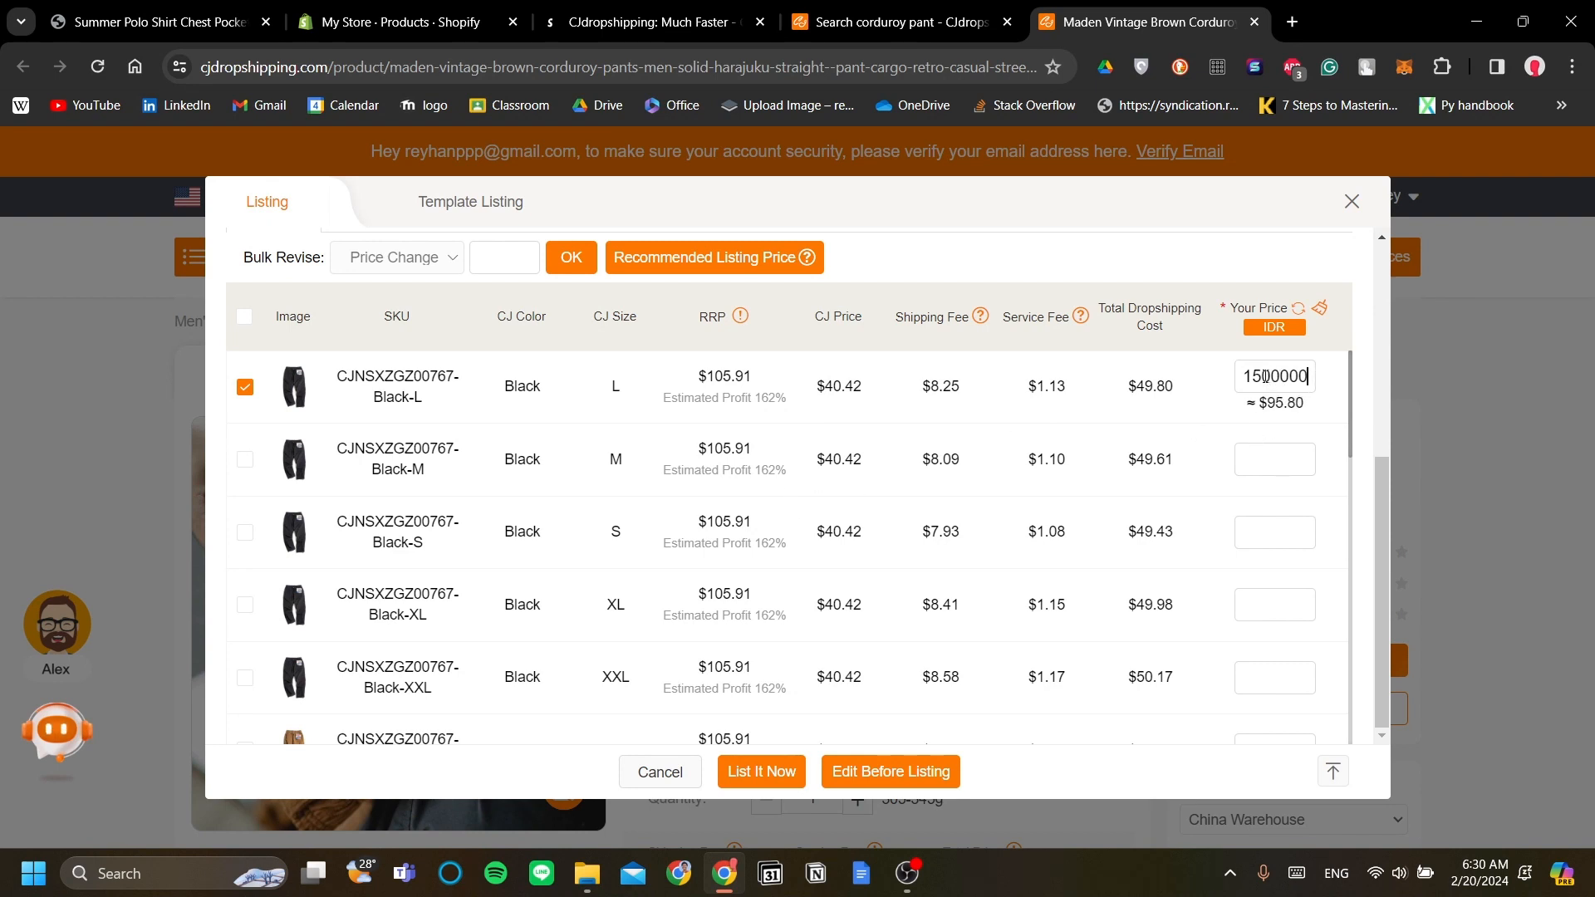
key(BackSpace)
text(7)
Step: In Edit Before Listing, retitle the product 'Classic Corduroy' and choose product type Pants
click(914, 772)
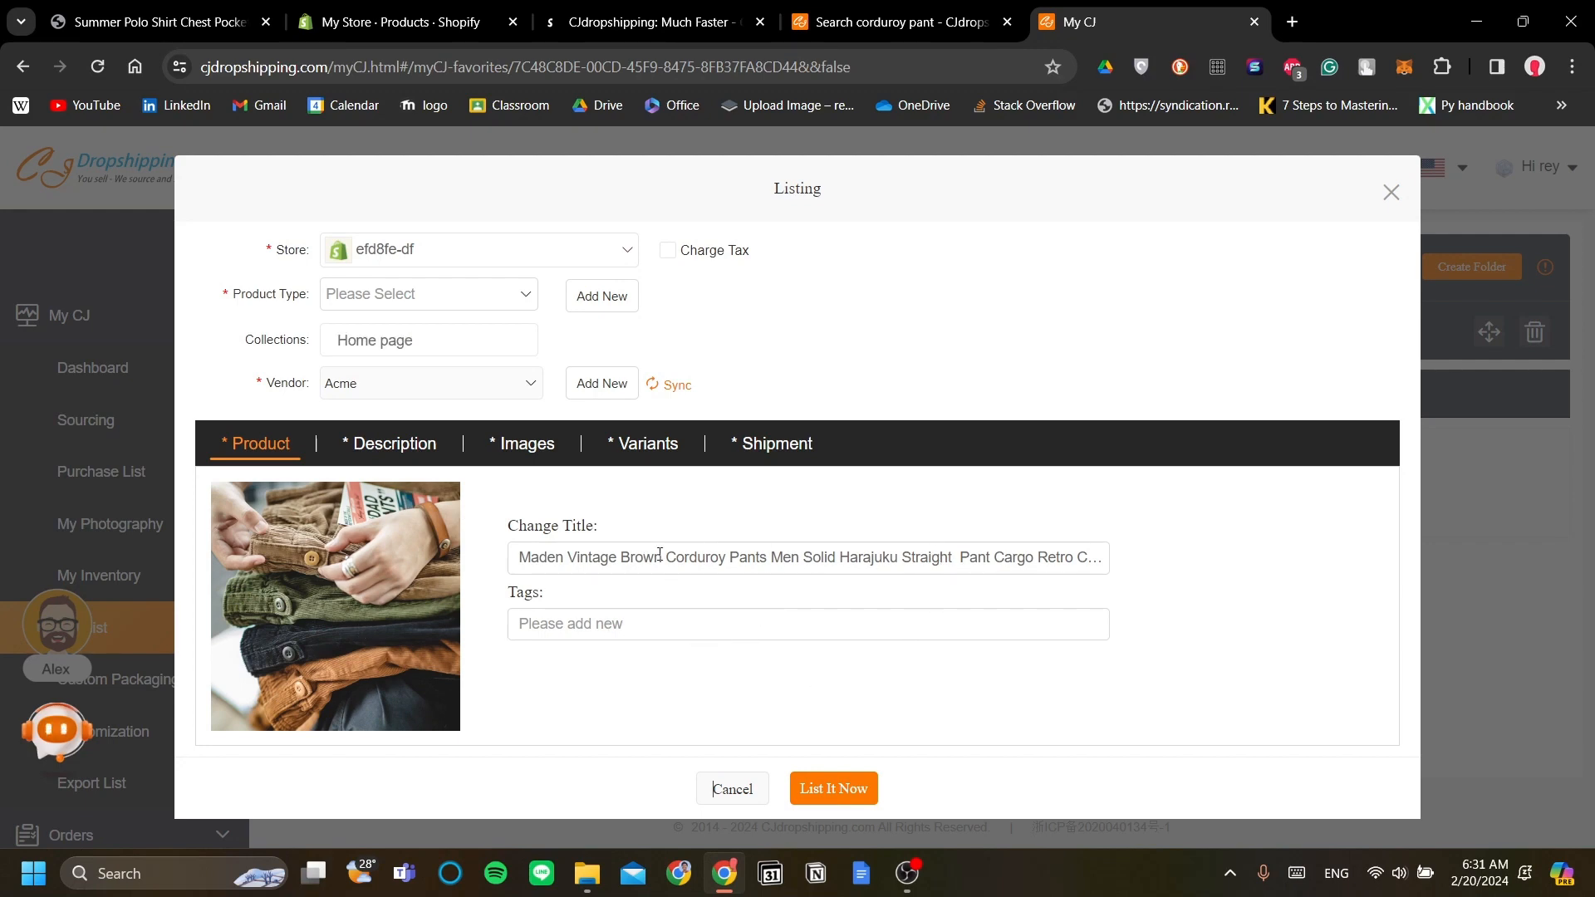
drag(540, 563, 1241, 565)
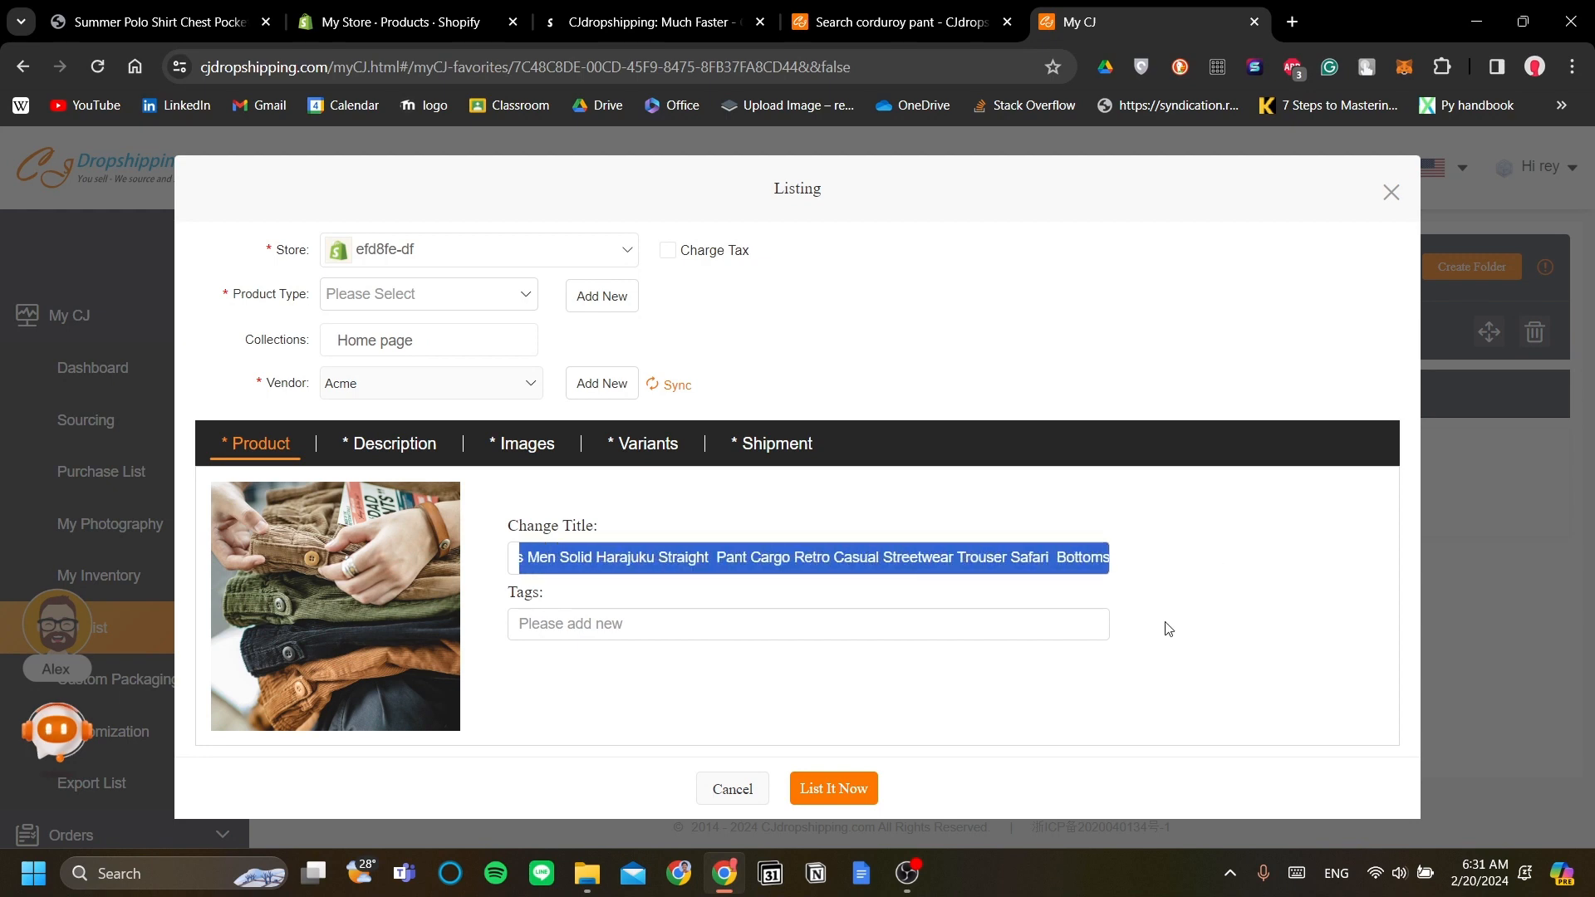
text(M)
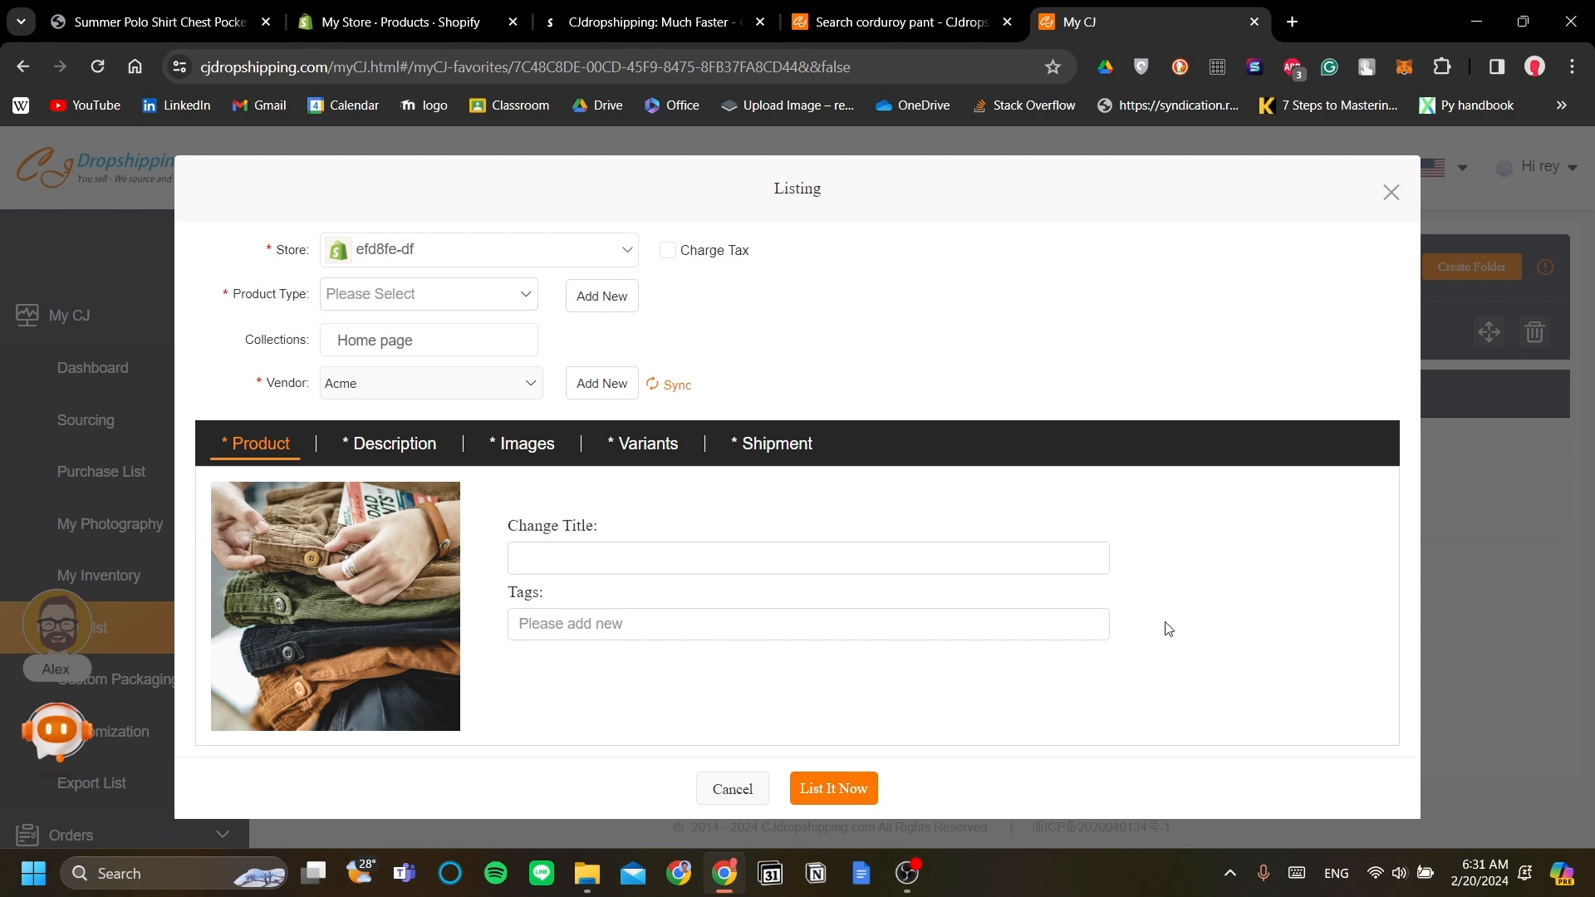
text(Classic Corduroy)
click(482, 299)
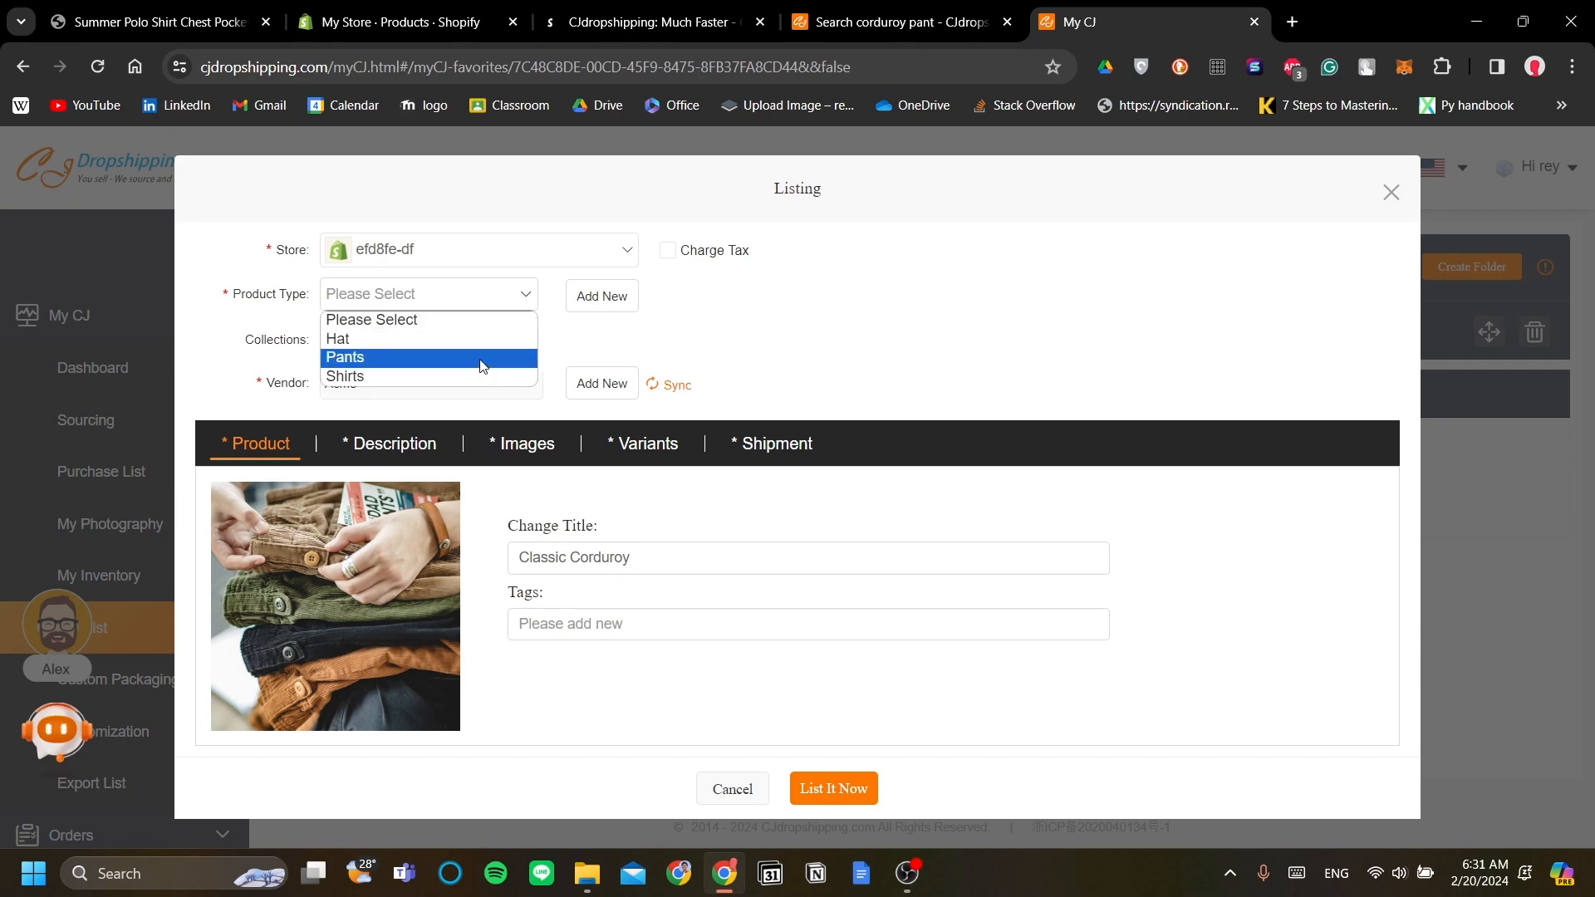
click(482, 357)
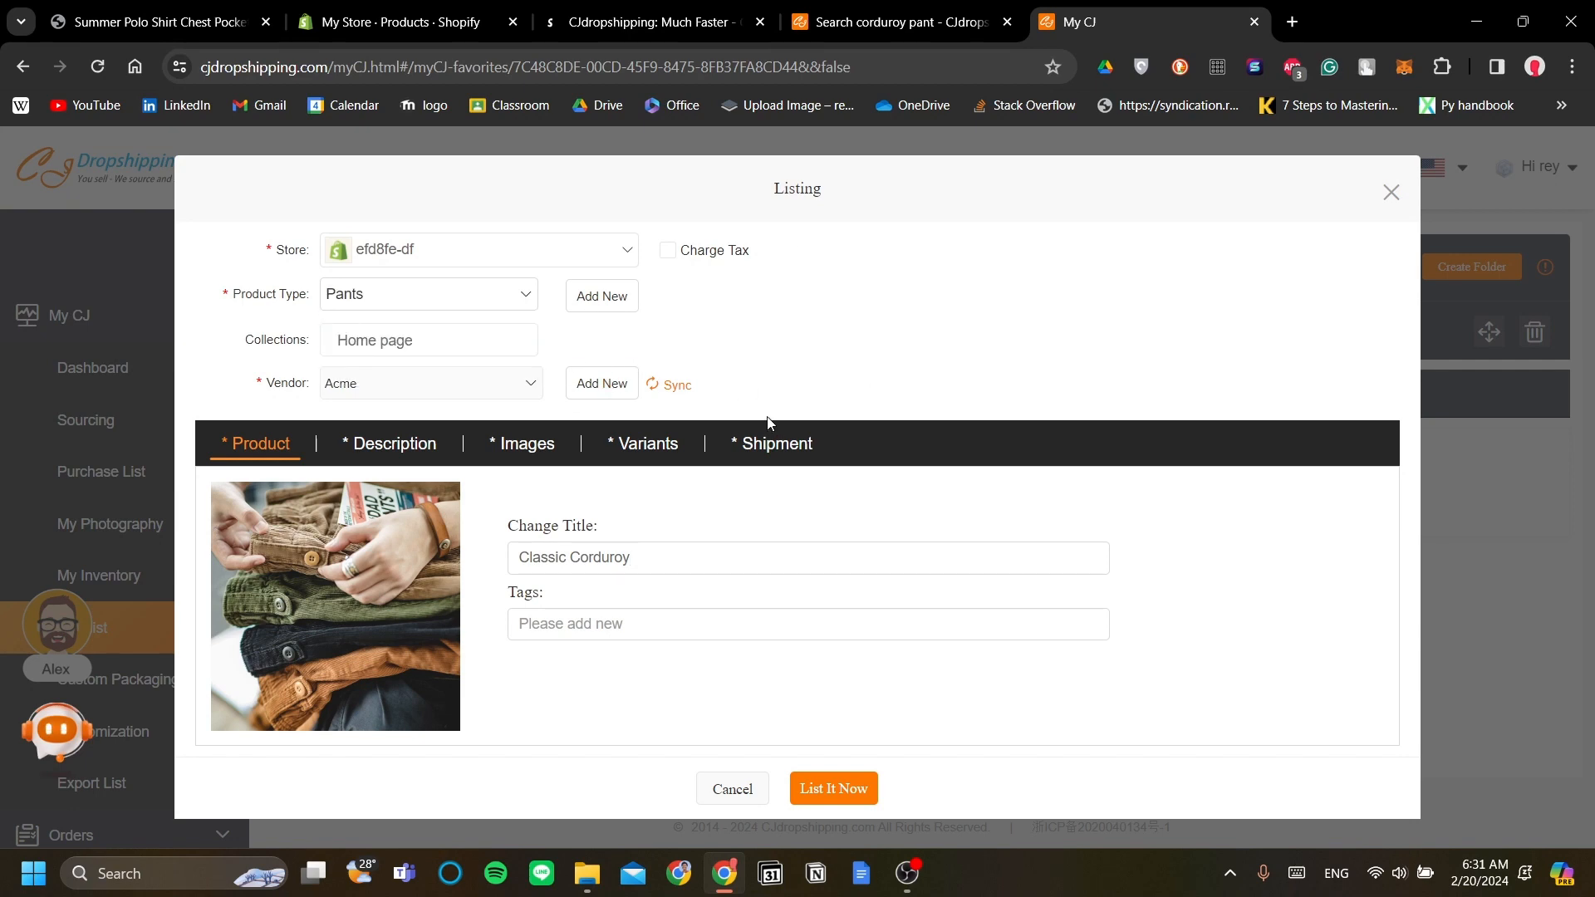
Step: Review the product description, then make a first attempt to publish the listing
click(406, 446)
scroll(730, 580, down, 1)
scroll(733, 582, up, 1)
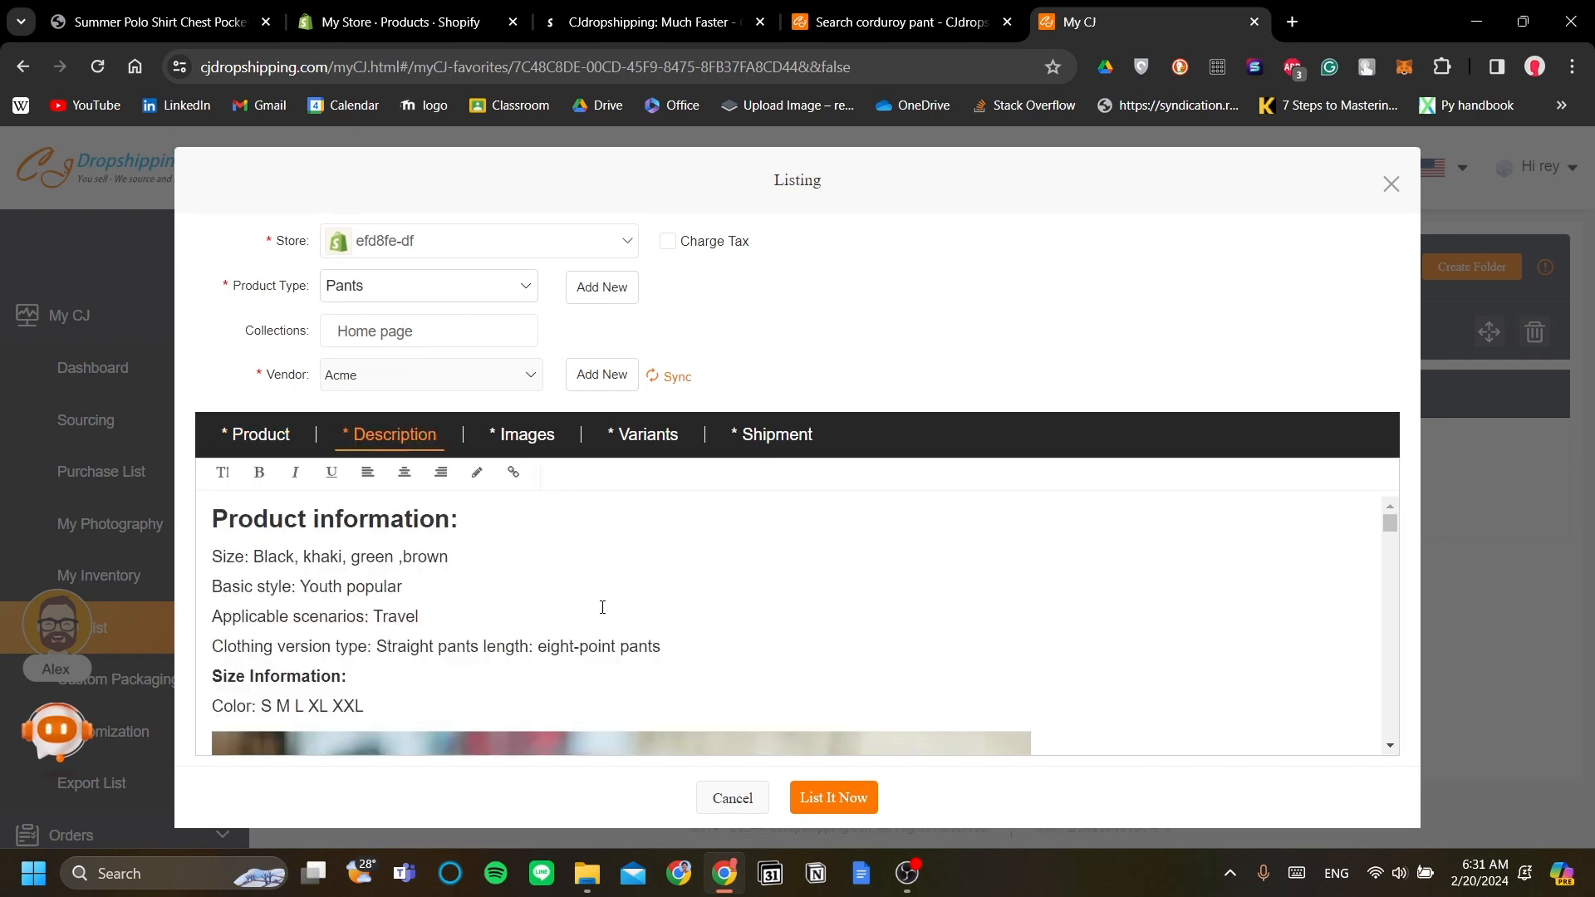
scroll(586, 606, down, 2)
scroll(586, 606, up, 2)
scroll(586, 606, down, 1)
scroll(586, 606, up, 1)
scroll(593, 605, down, 1)
scroll(592, 605, up, 1)
scroll(1132, 521, down, 1)
scroll(1128, 530, up, 1)
scroll(540, 542, down, 1)
scroll(754, 659, up, 1)
scroll(758, 664, down, 2)
scroll(758, 665, up, 3)
click(859, 808)
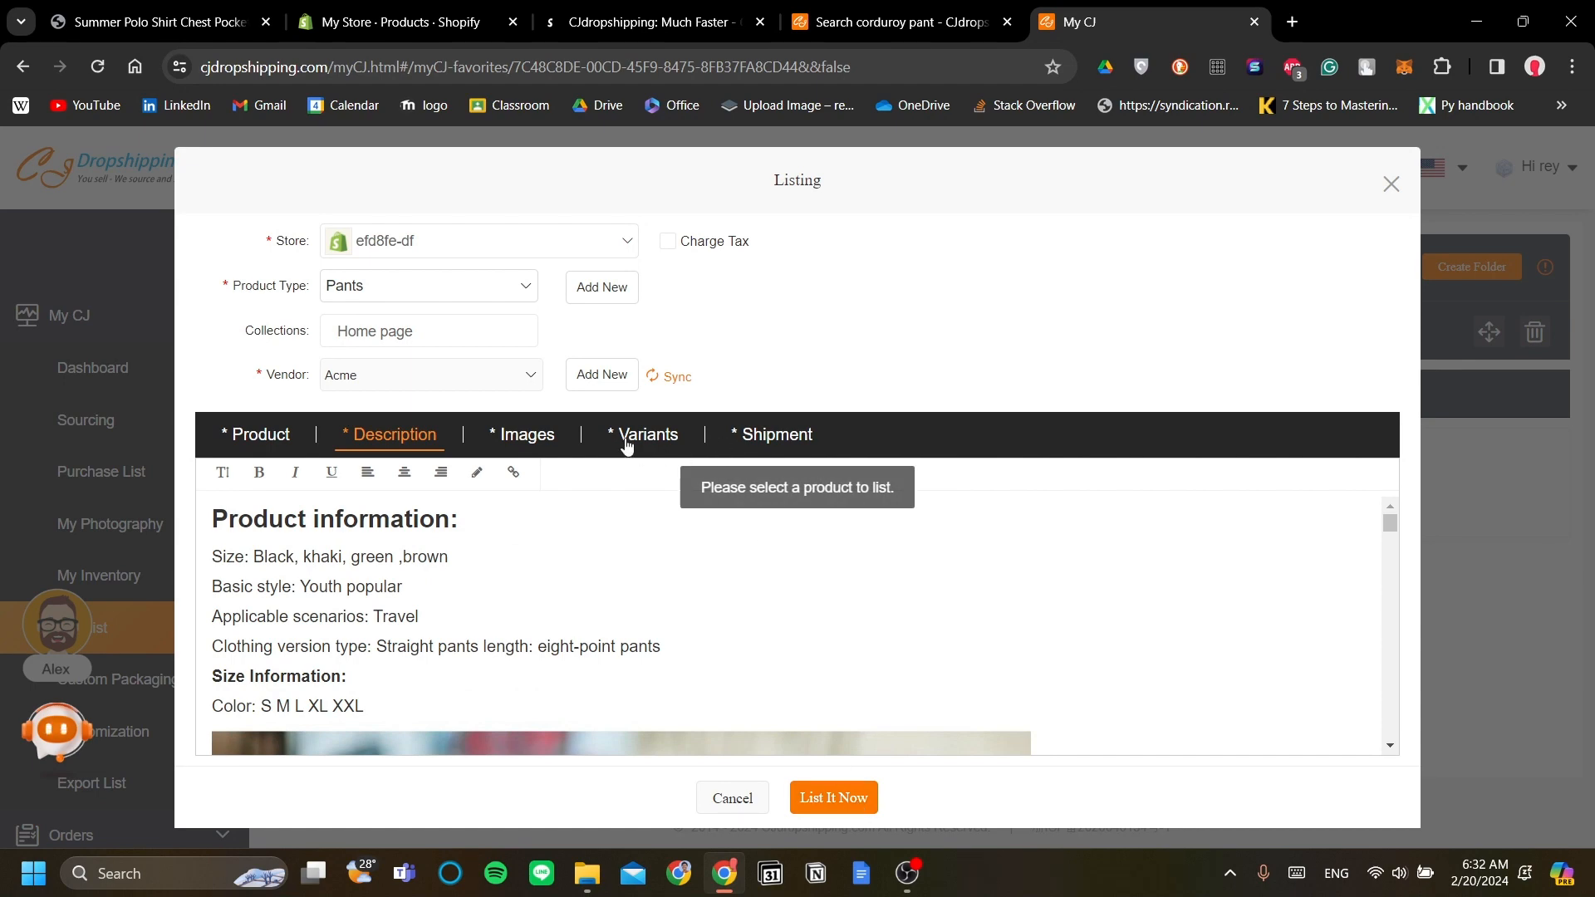
Step: Check the title, images and shipping tabs, tick the Black size L variant, and retry publishing
click(287, 440)
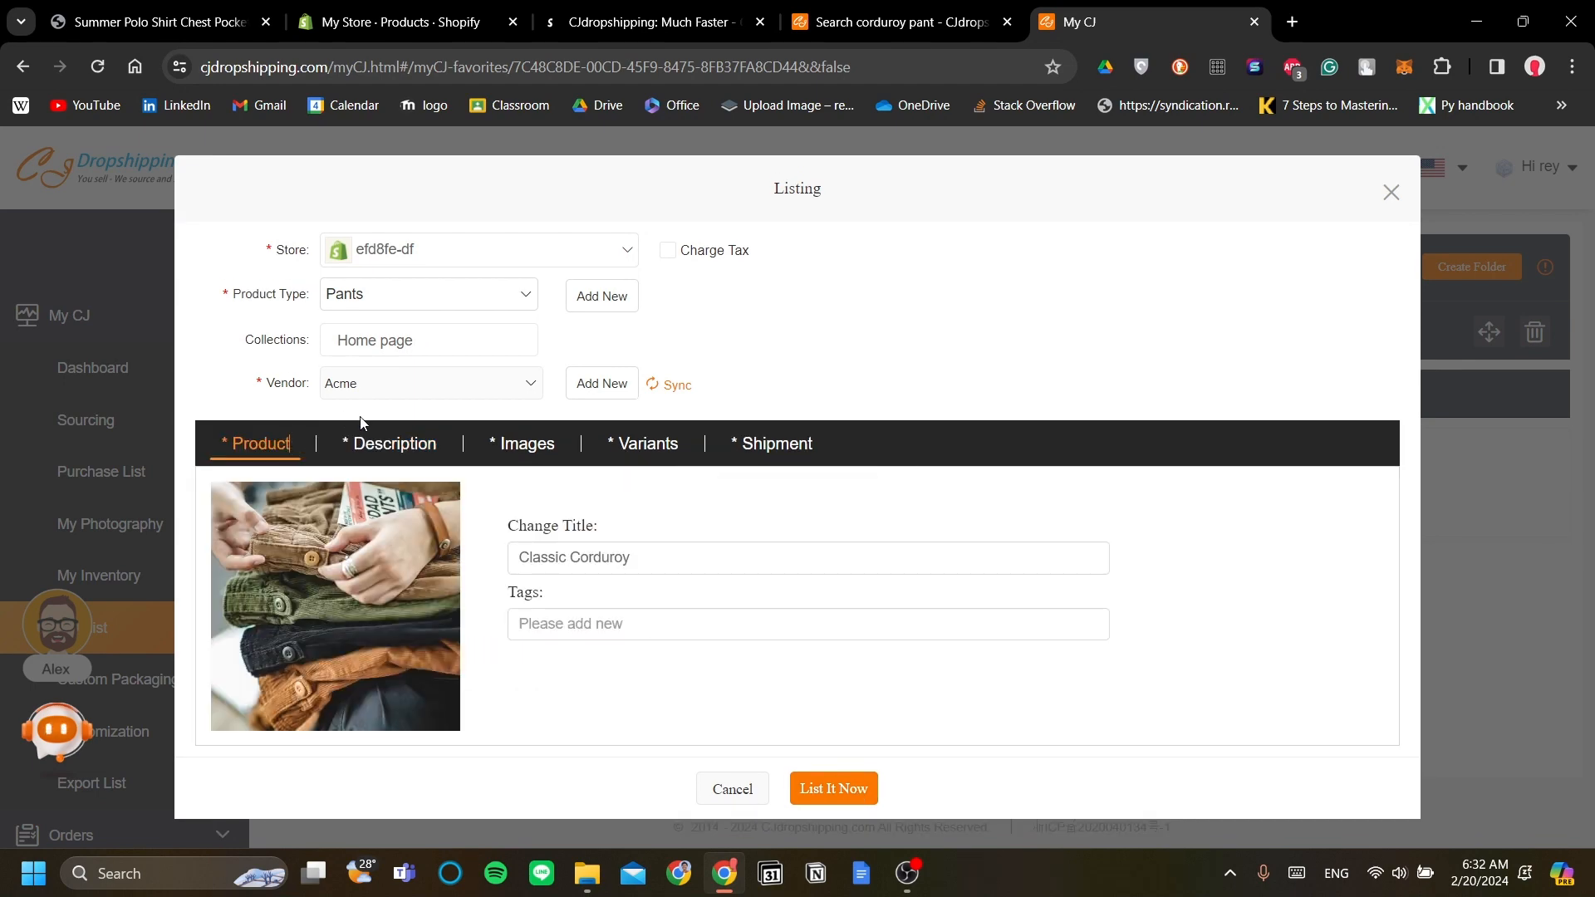
click(528, 441)
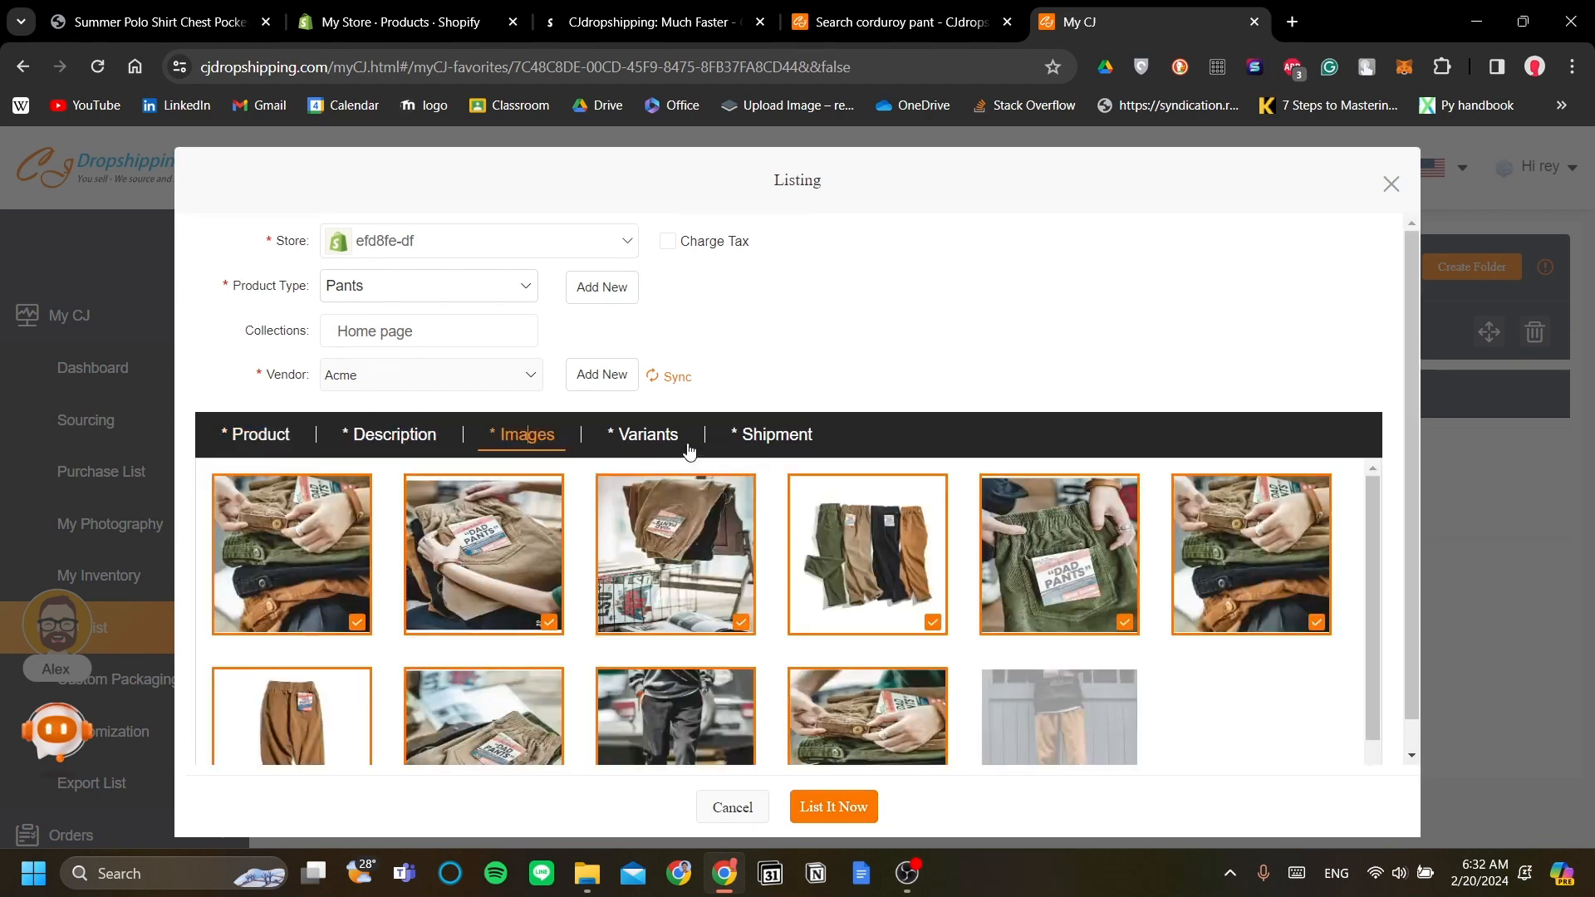
click(763, 440)
click(676, 441)
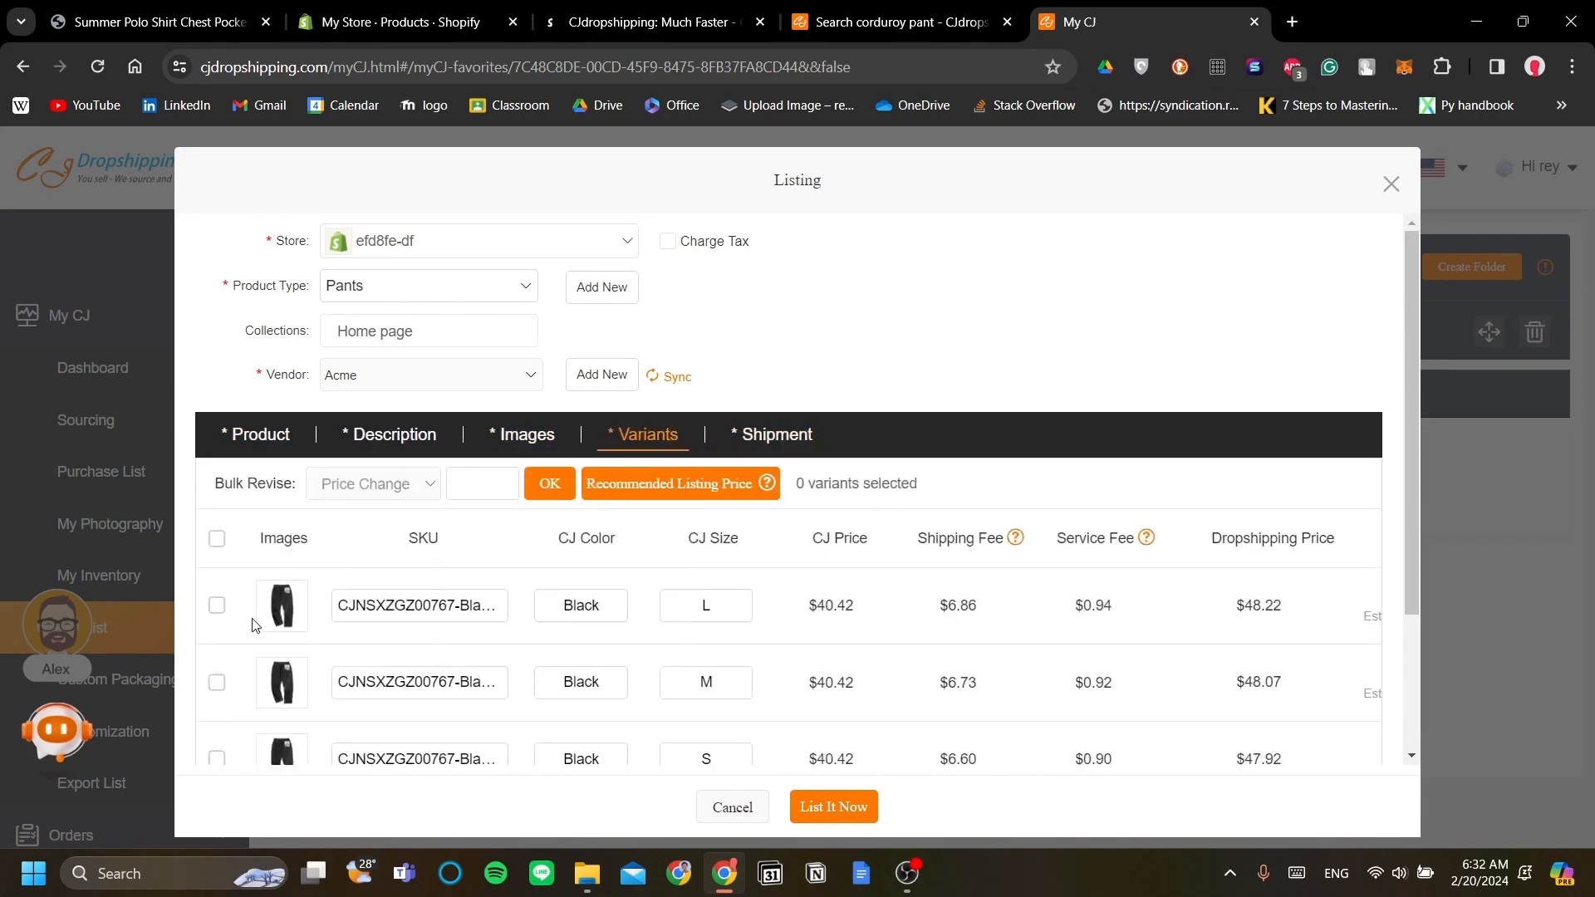
click(218, 610)
click(836, 806)
Step: Enter 1700000 as the Black L store price and publish with List It Now
click(758, 436)
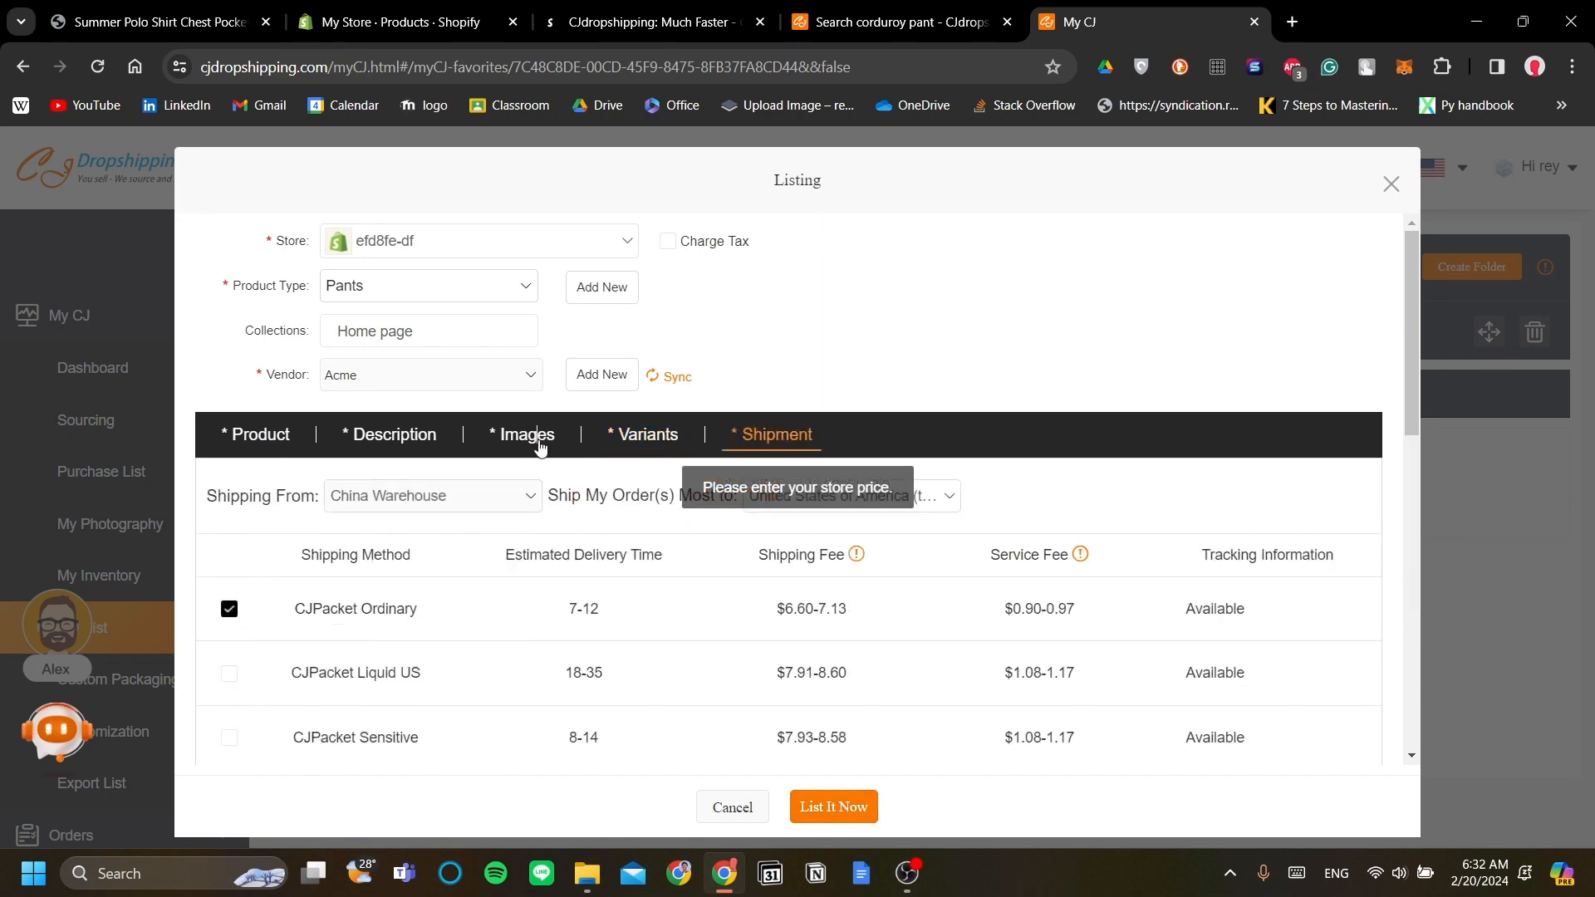
click(540, 446)
click(621, 436)
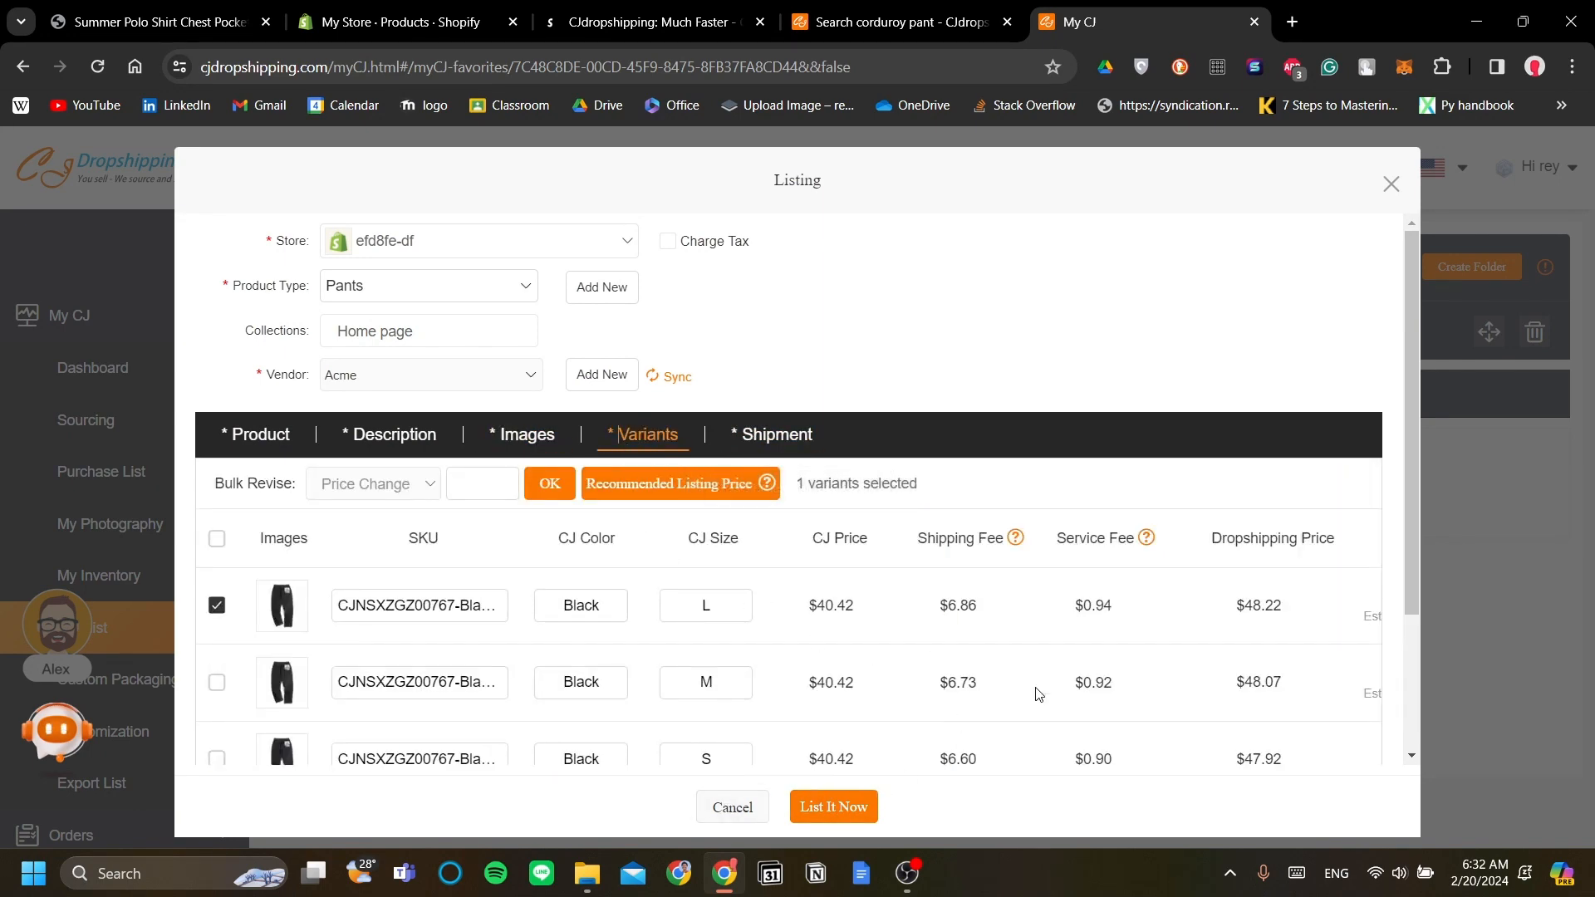
scroll(1163, 687, right, 5)
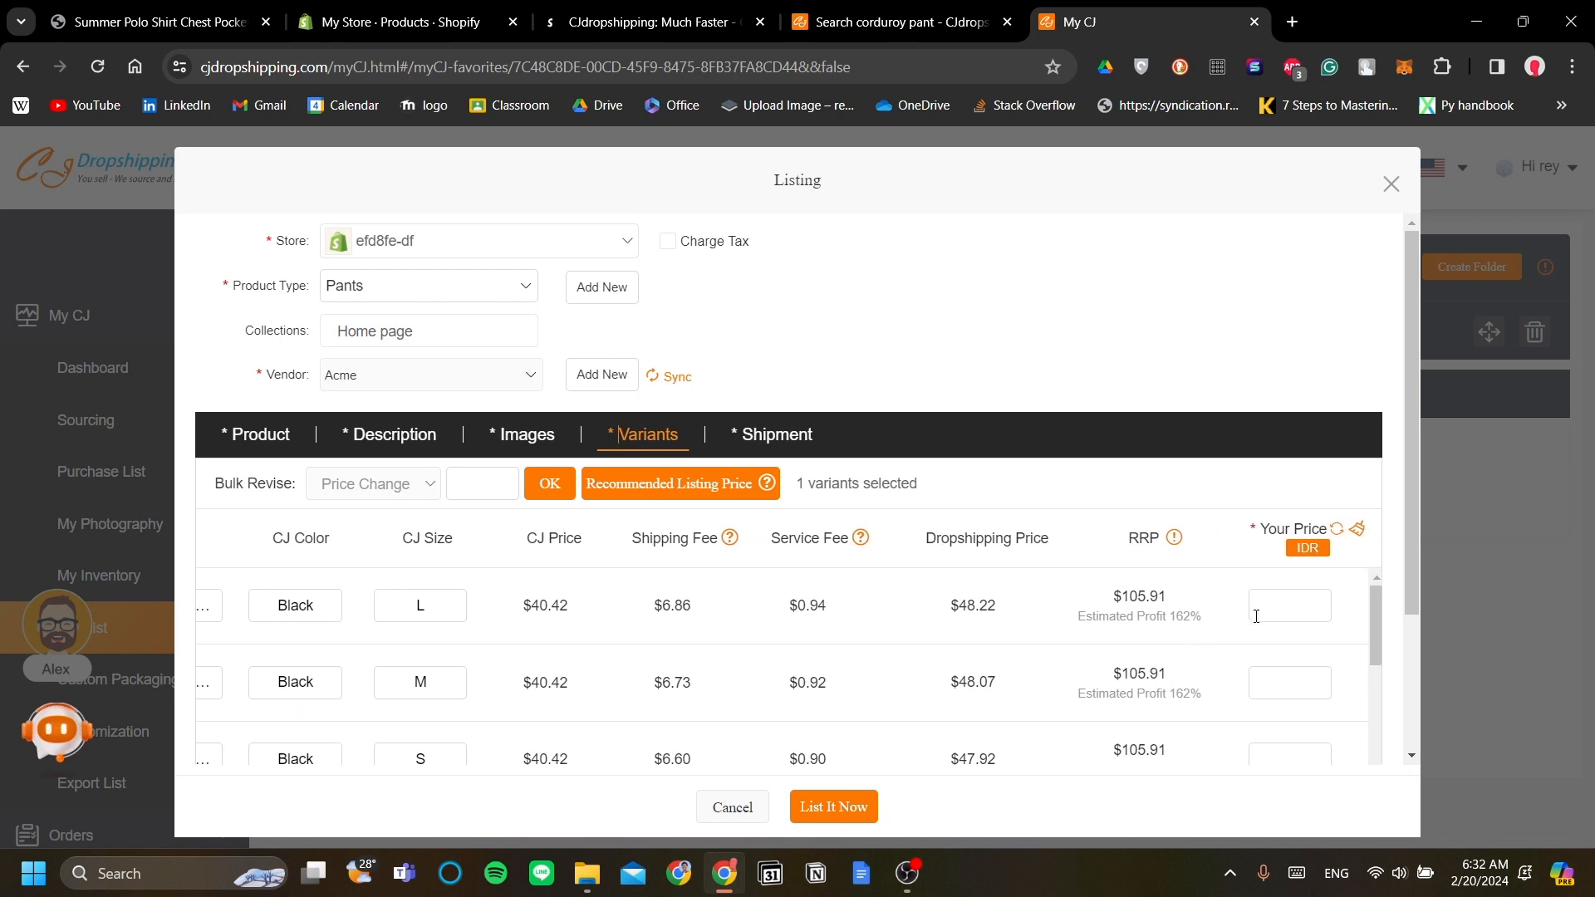
click(1289, 604)
text(1700)
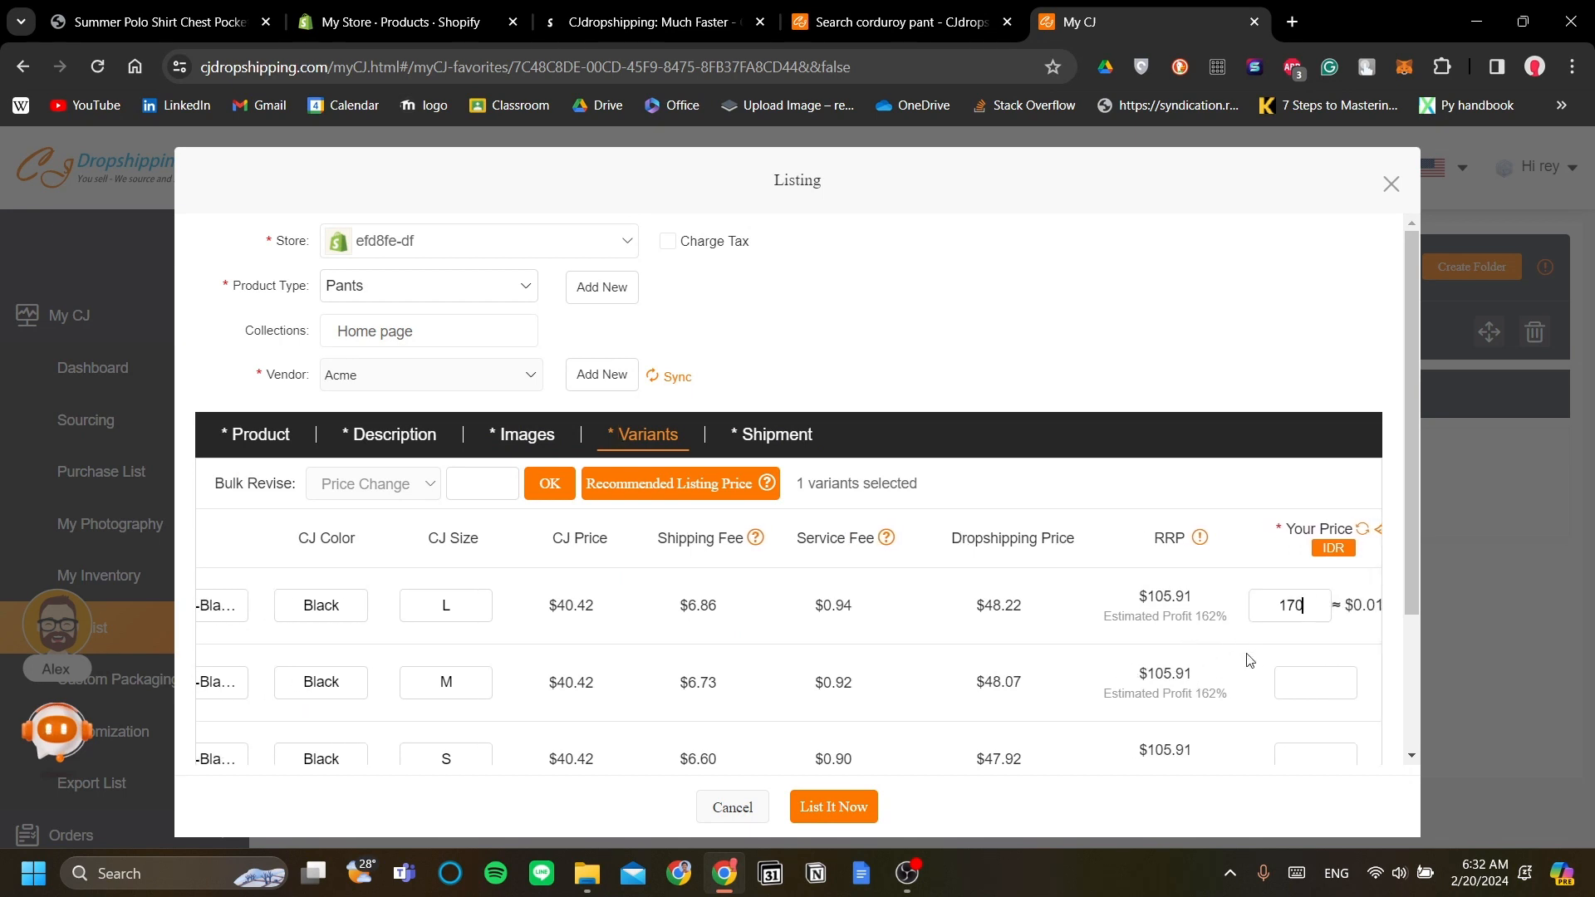
text(000)
click(869, 807)
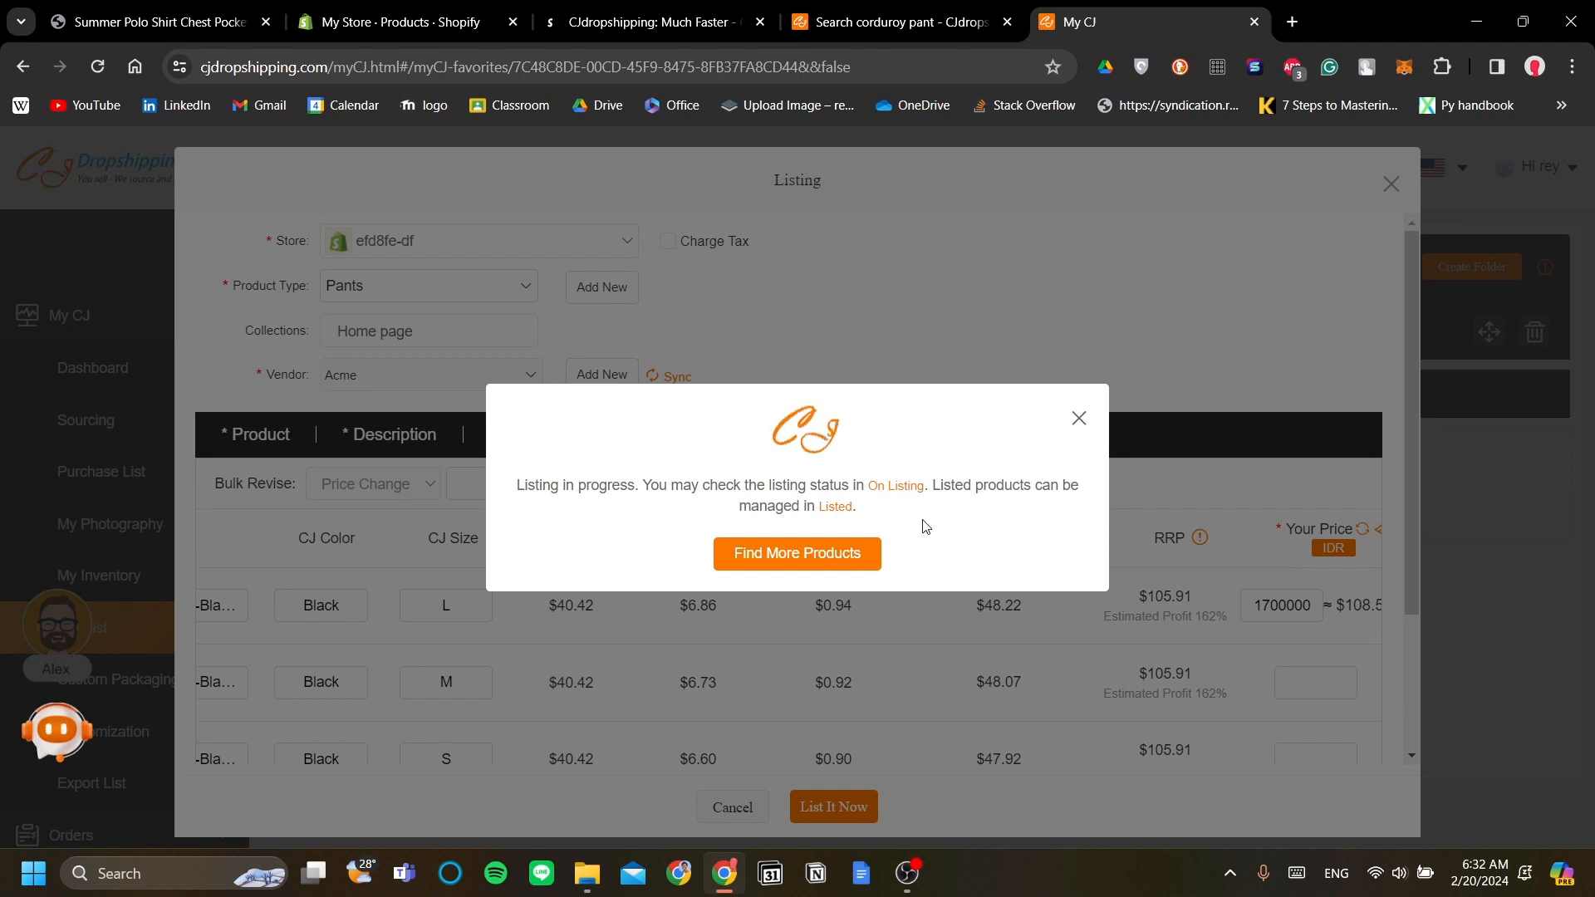
Step: Dismiss the listing-in-progress notice and close the CJdropshipping listing window
click(1079, 420)
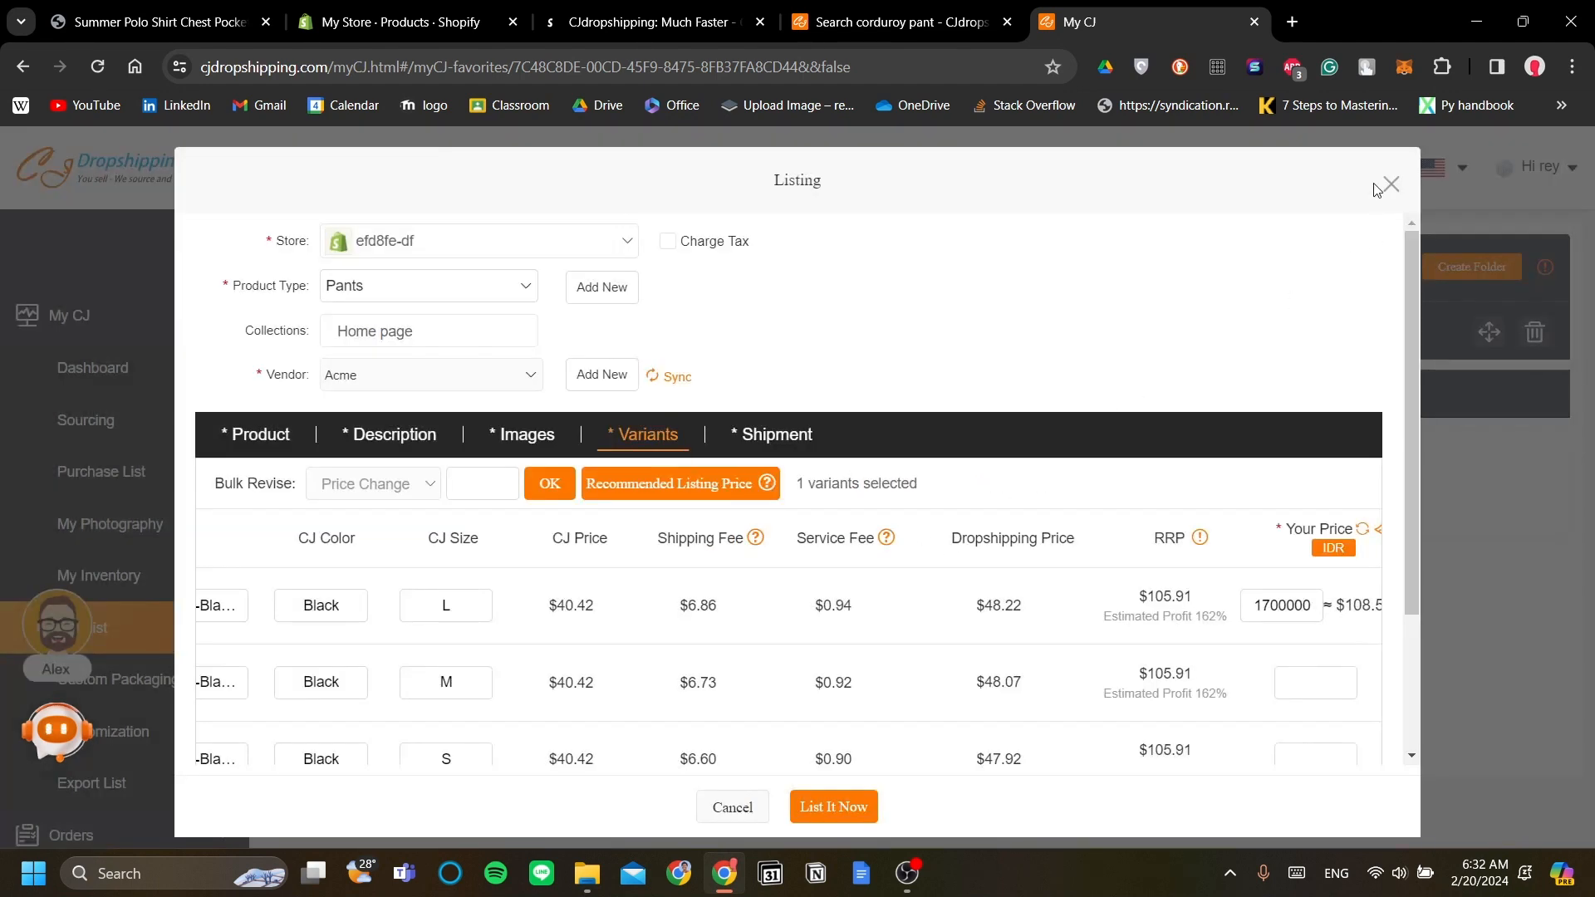
click(1391, 184)
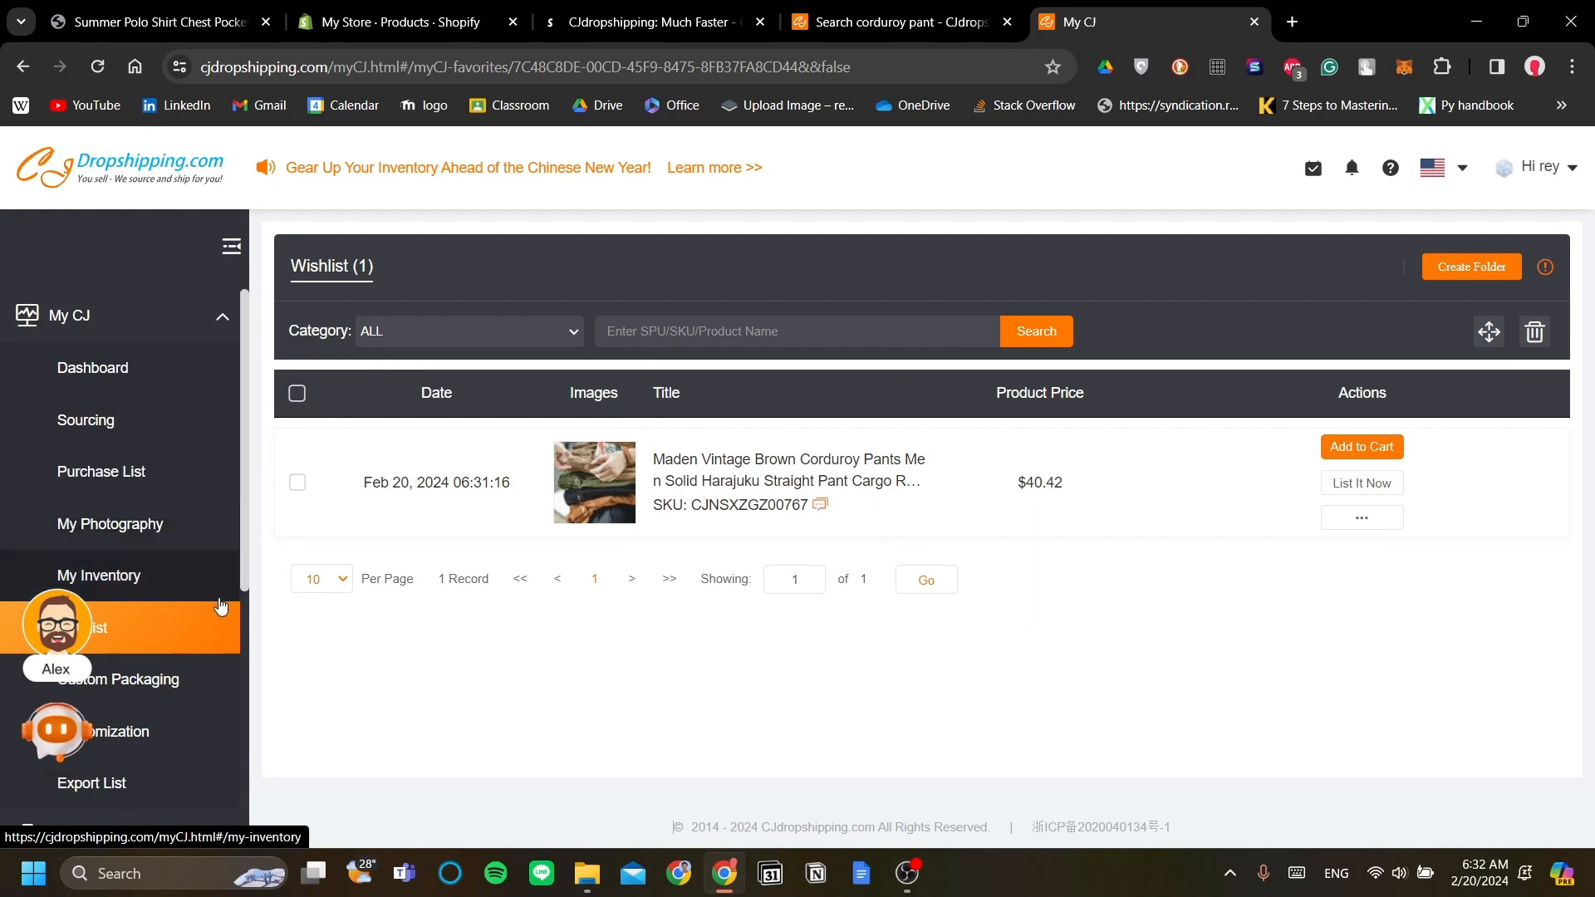
scroll(166, 584, down, 4)
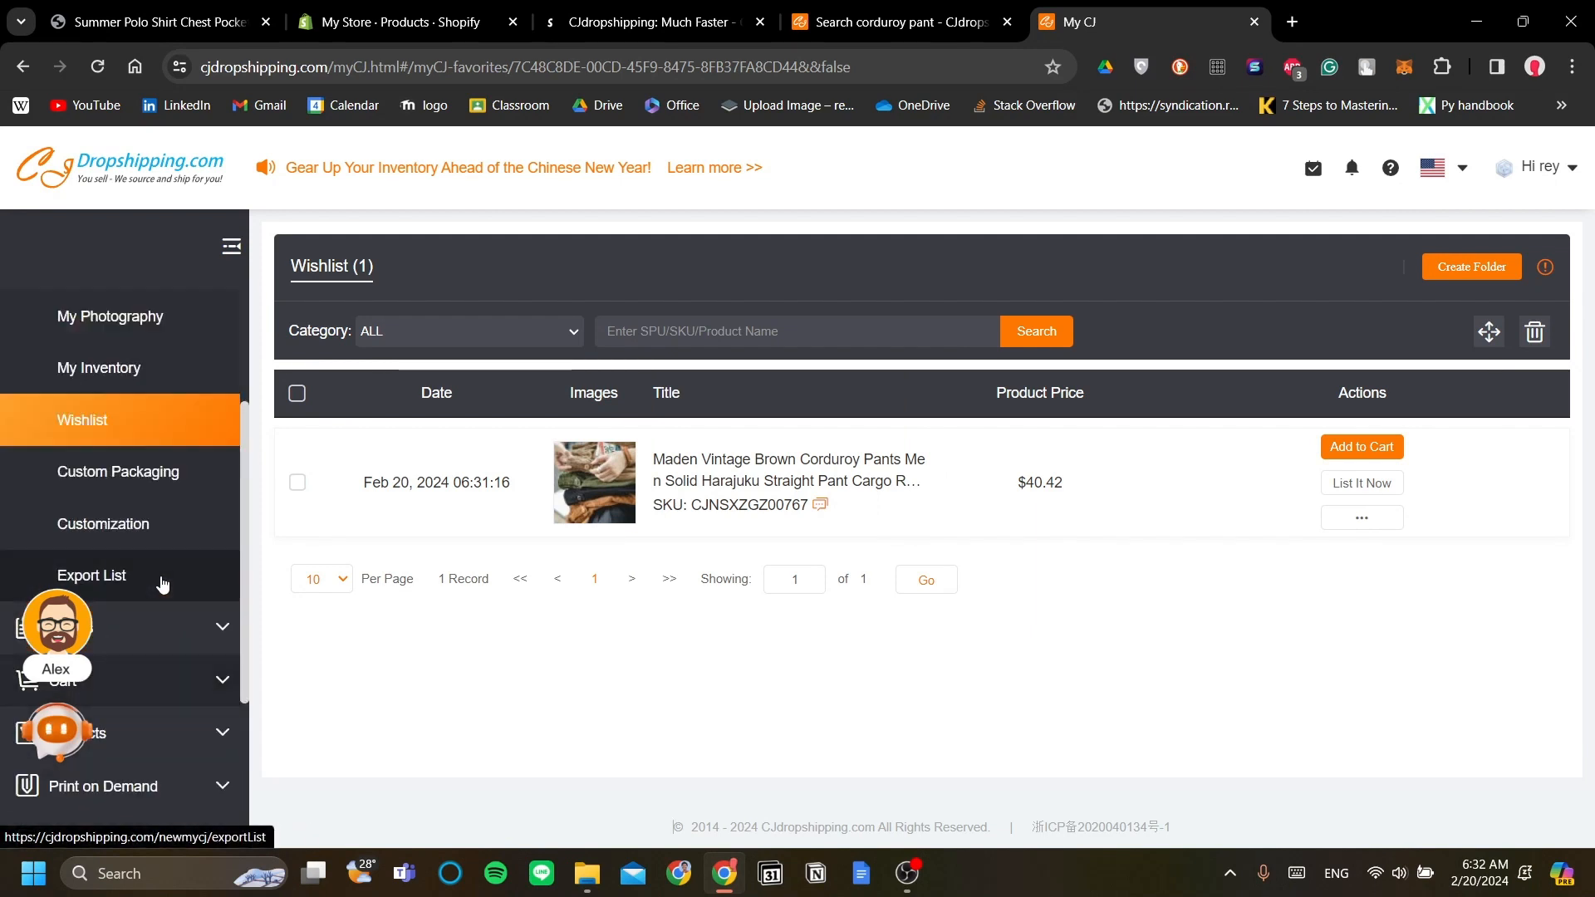
scroll(125, 415, down, 3)
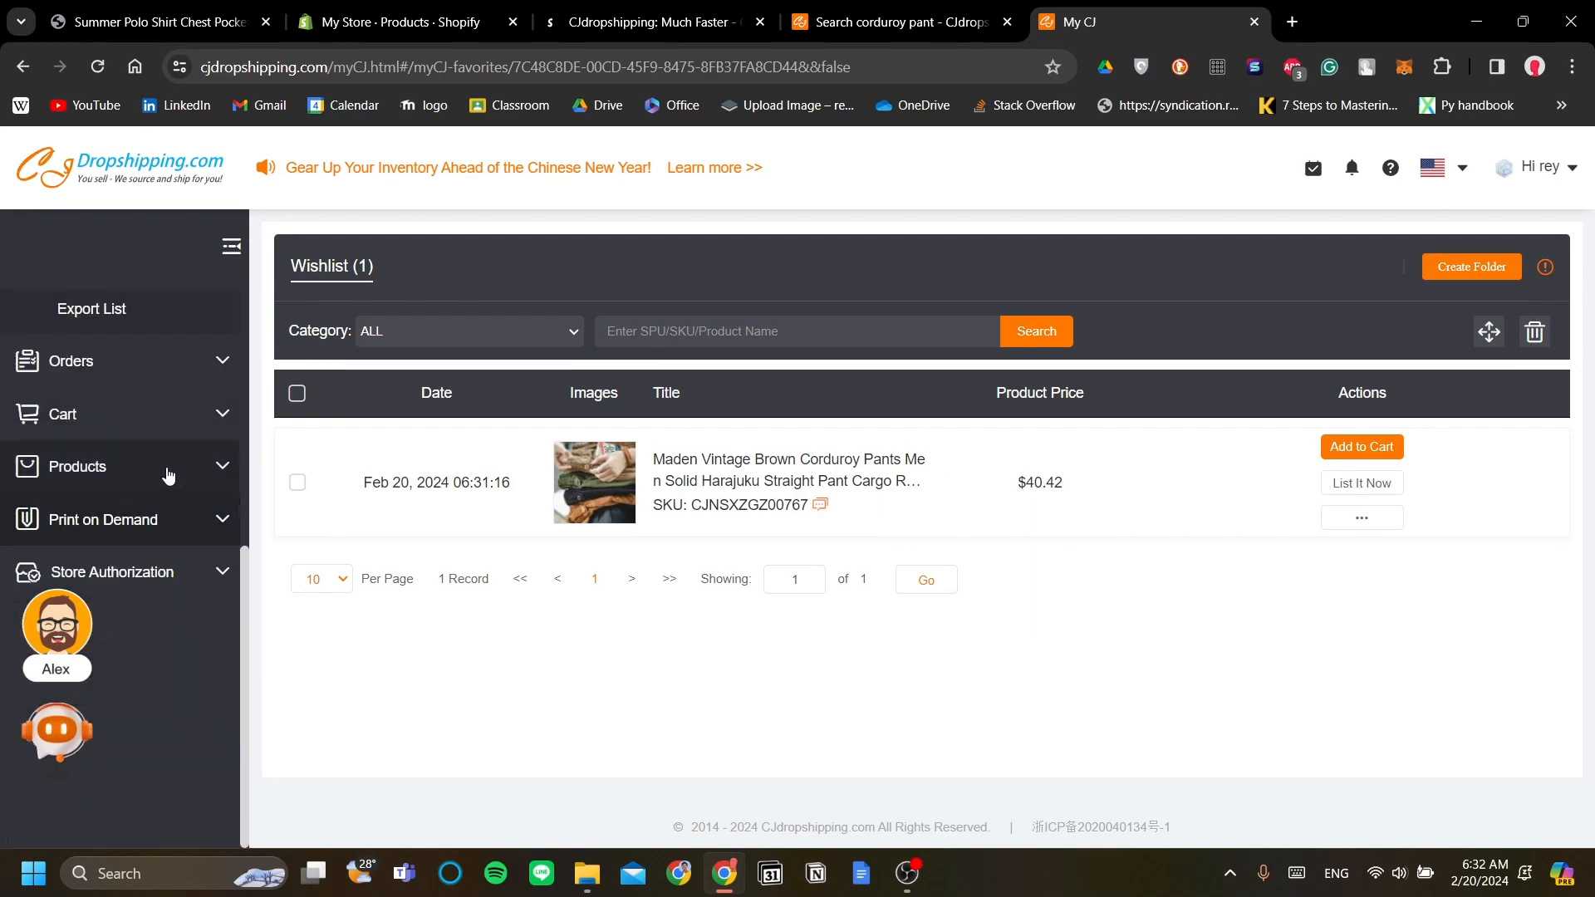
Step: Reload the Listed products page to show Classic Corduroy at IDR 1700000.0, then close the welcome message
click(167, 470)
scroll(169, 448, down, 3)
scroll(169, 440, up, 1)
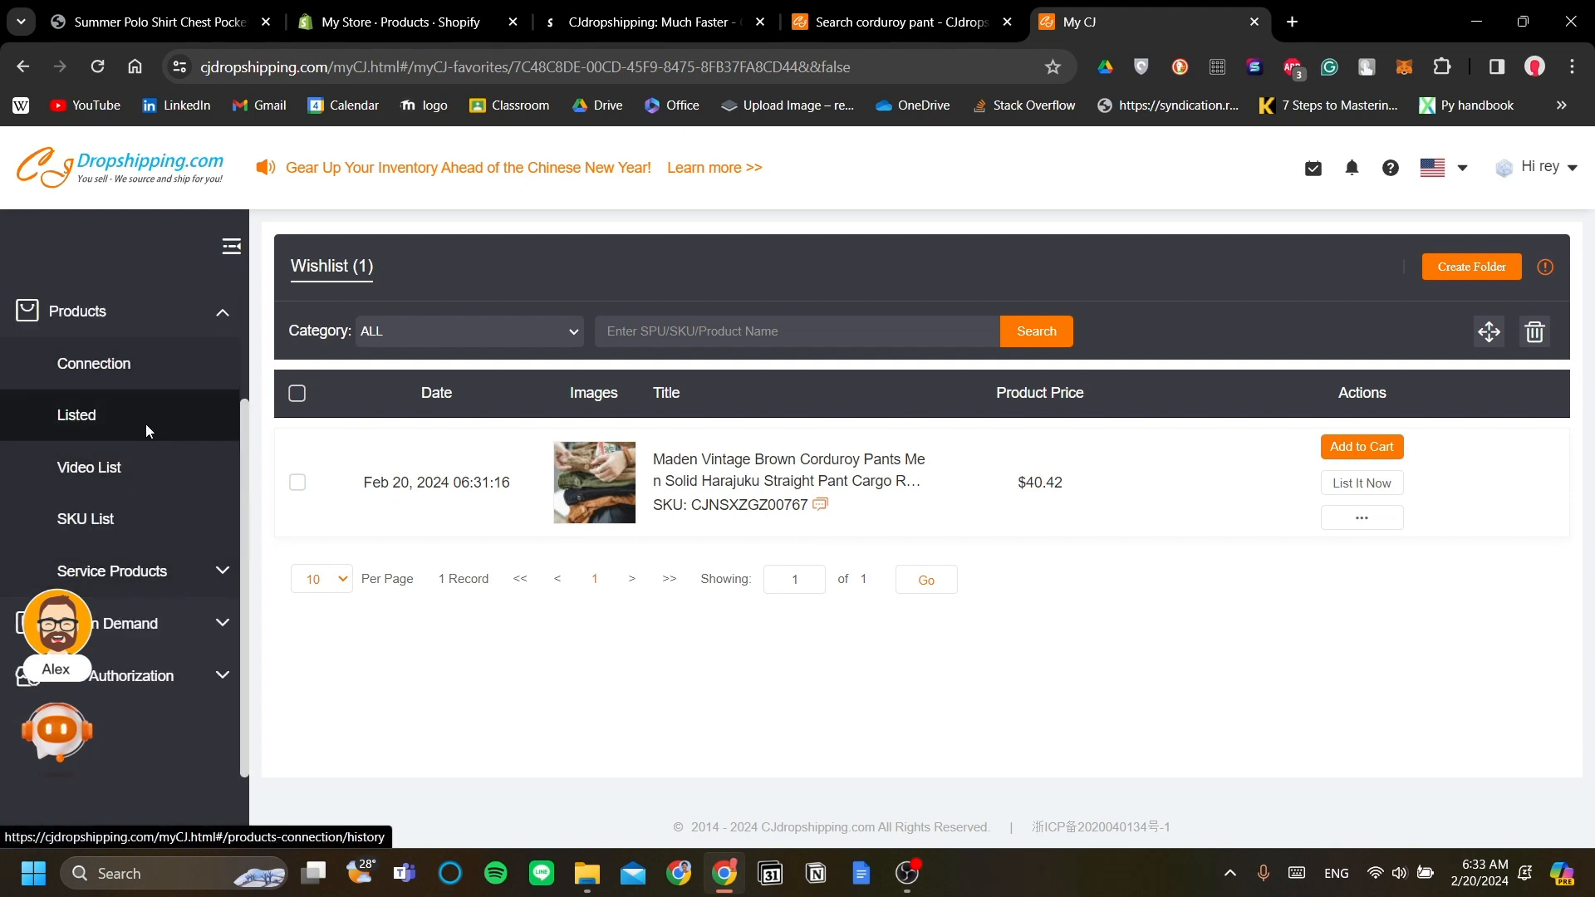
click(147, 431)
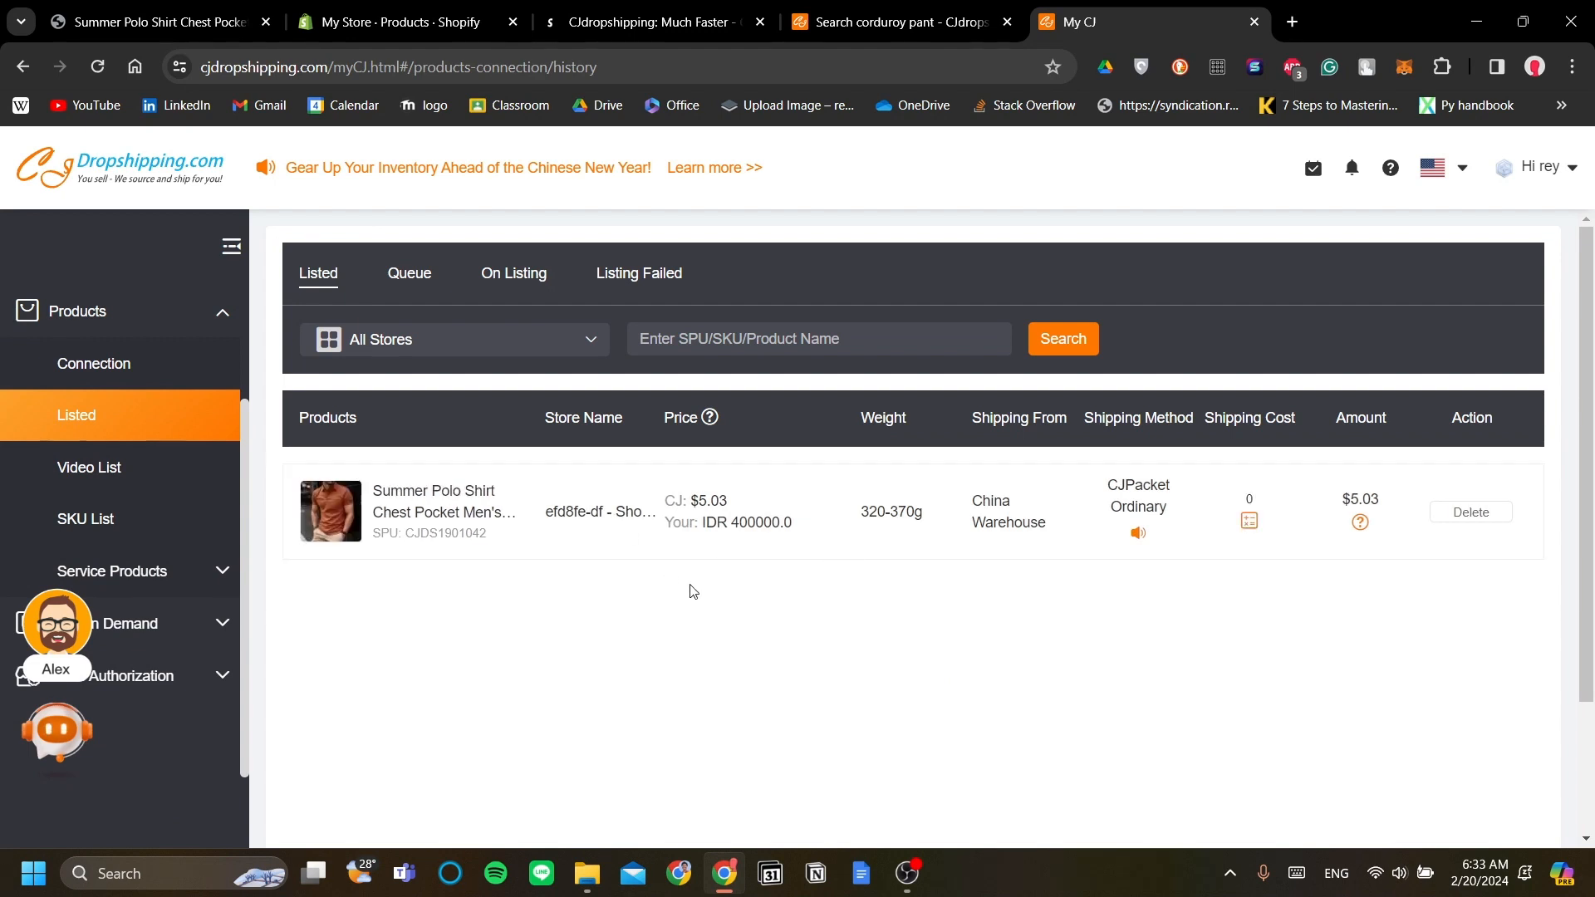
click(107, 68)
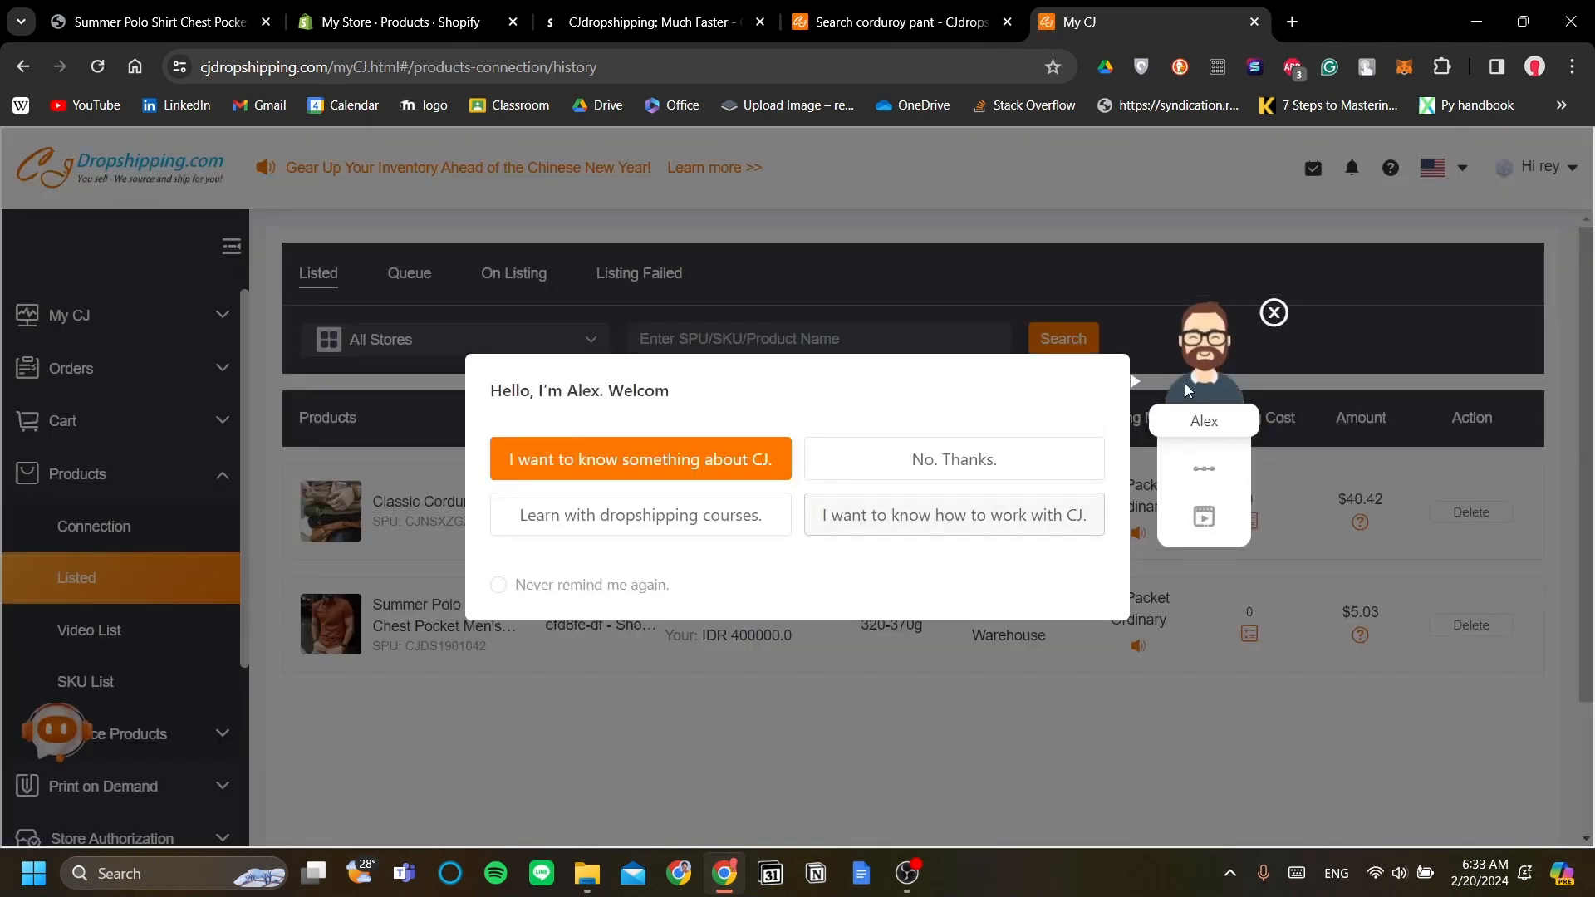
click(1272, 314)
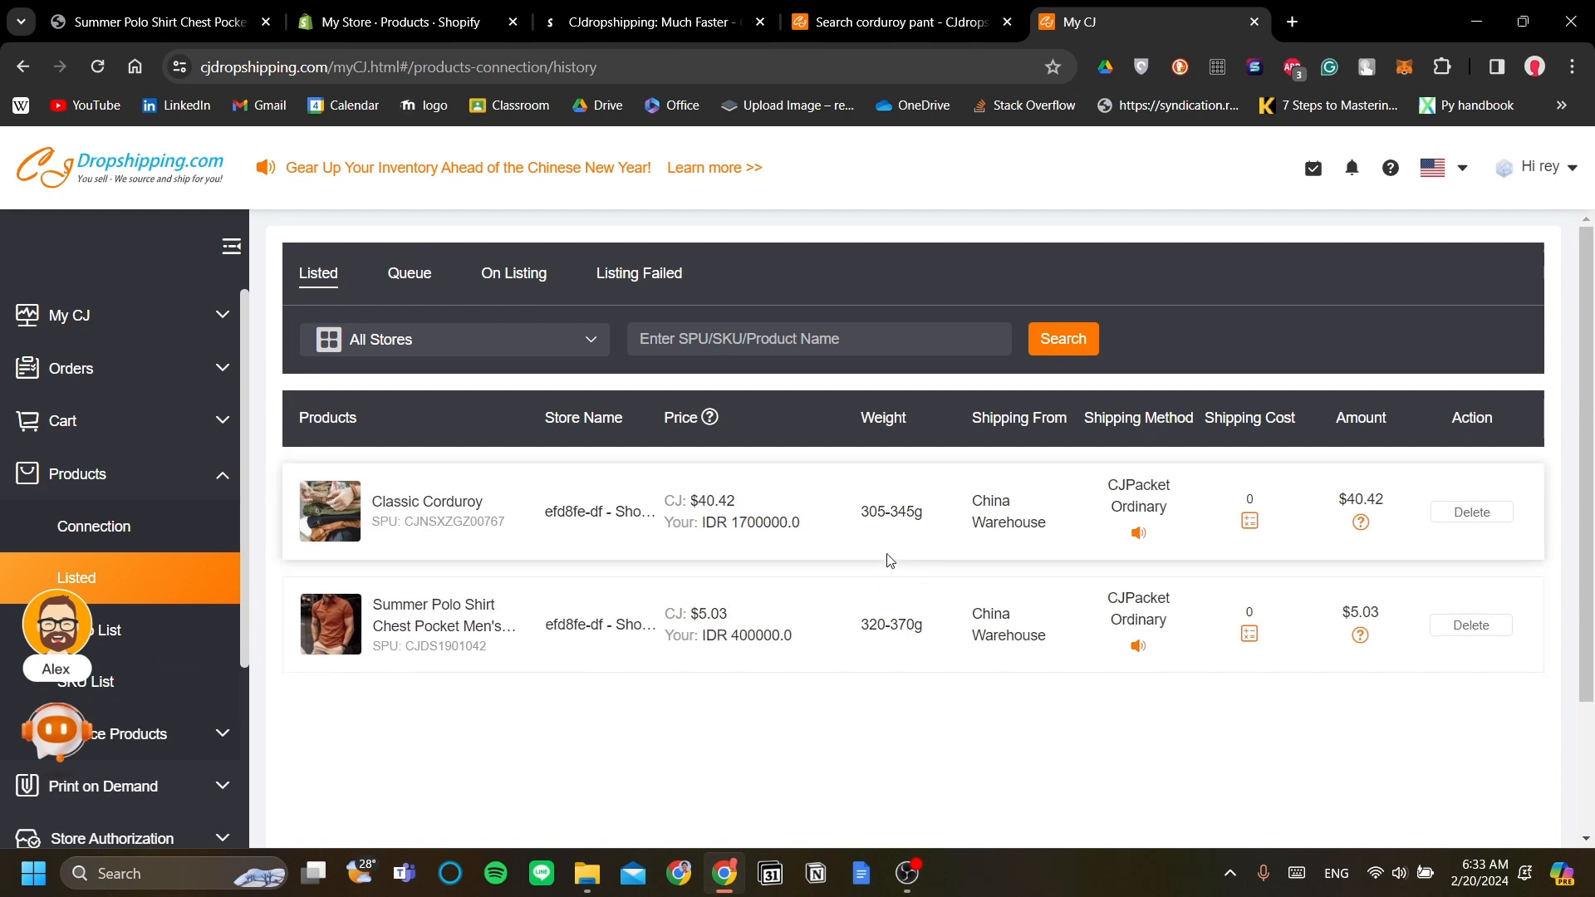
Step: Reload Shopify's Products list to pick up Classic Corduroy and collapse the trial reminder popup
click(394, 11)
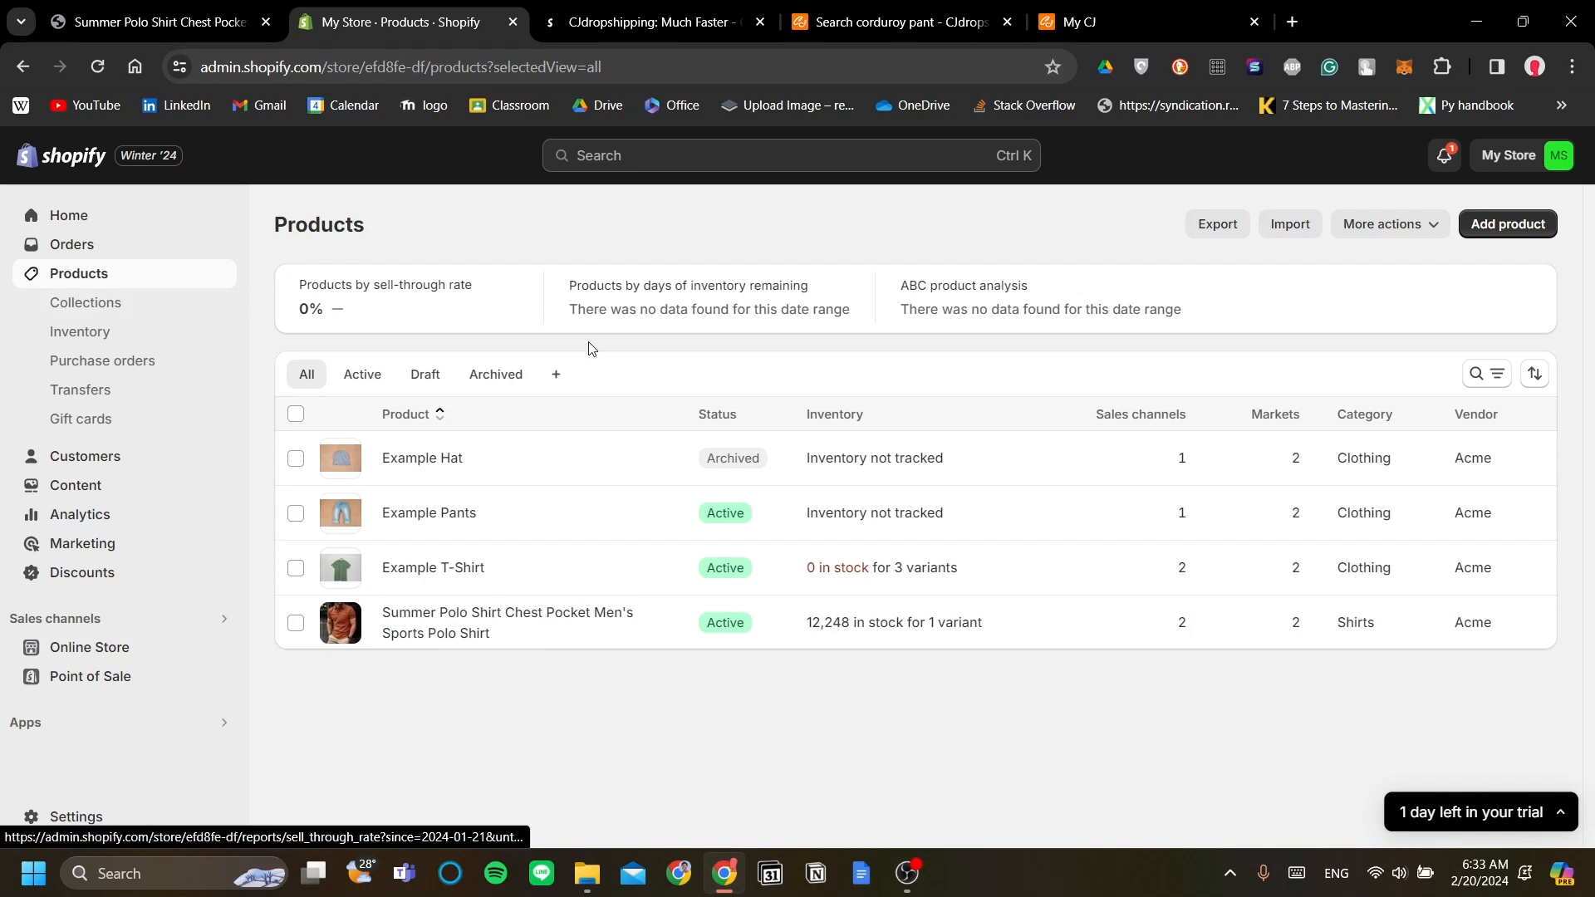
click(91, 68)
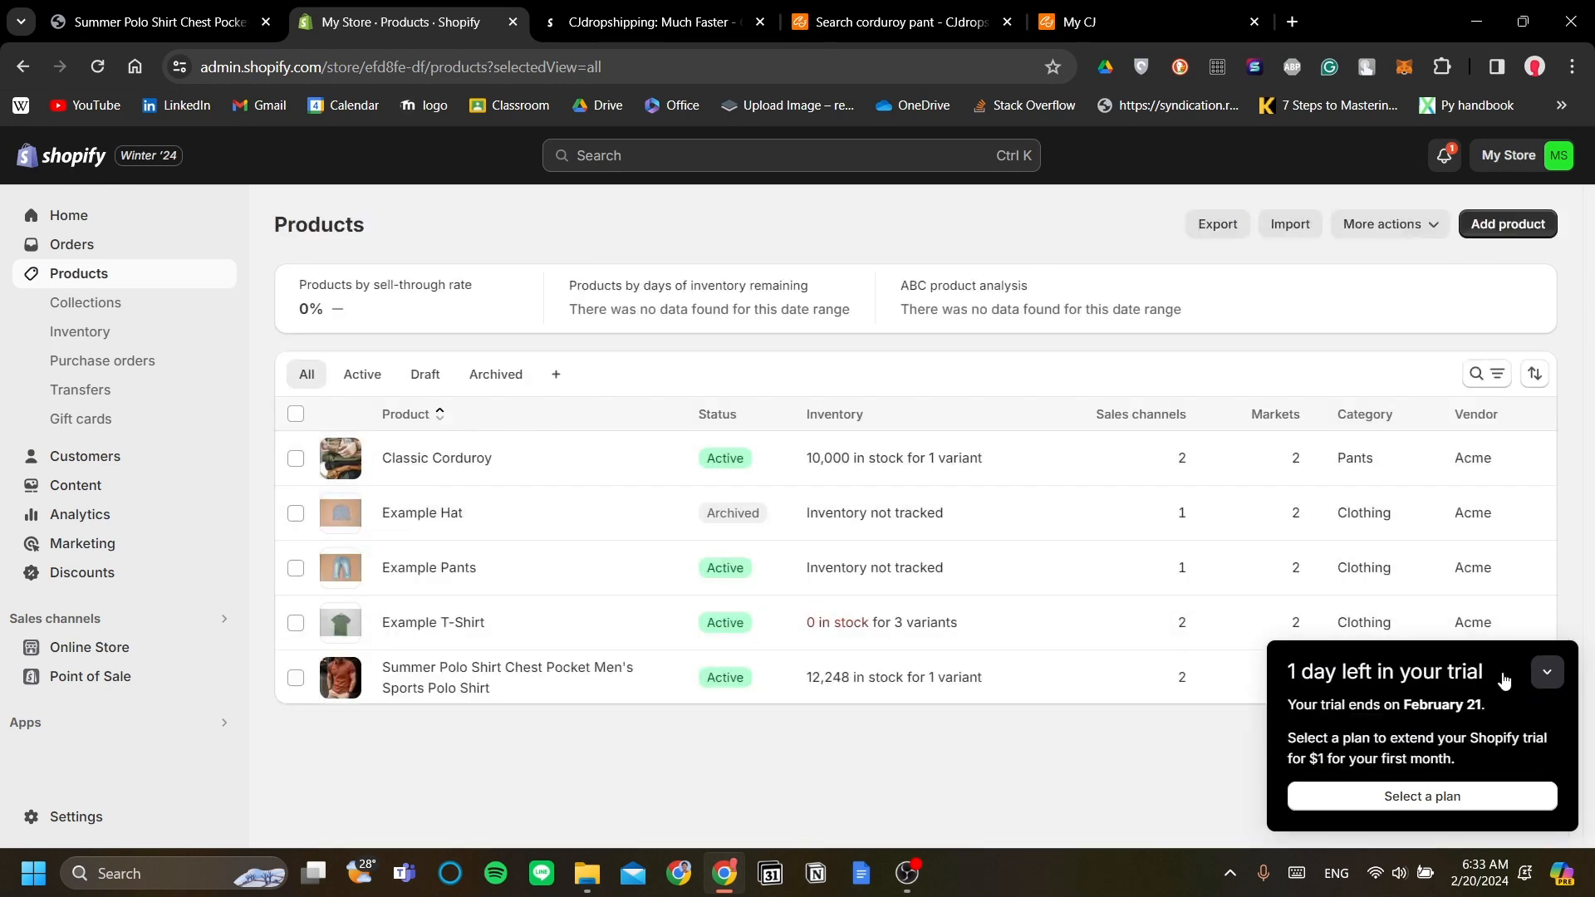
click(1546, 672)
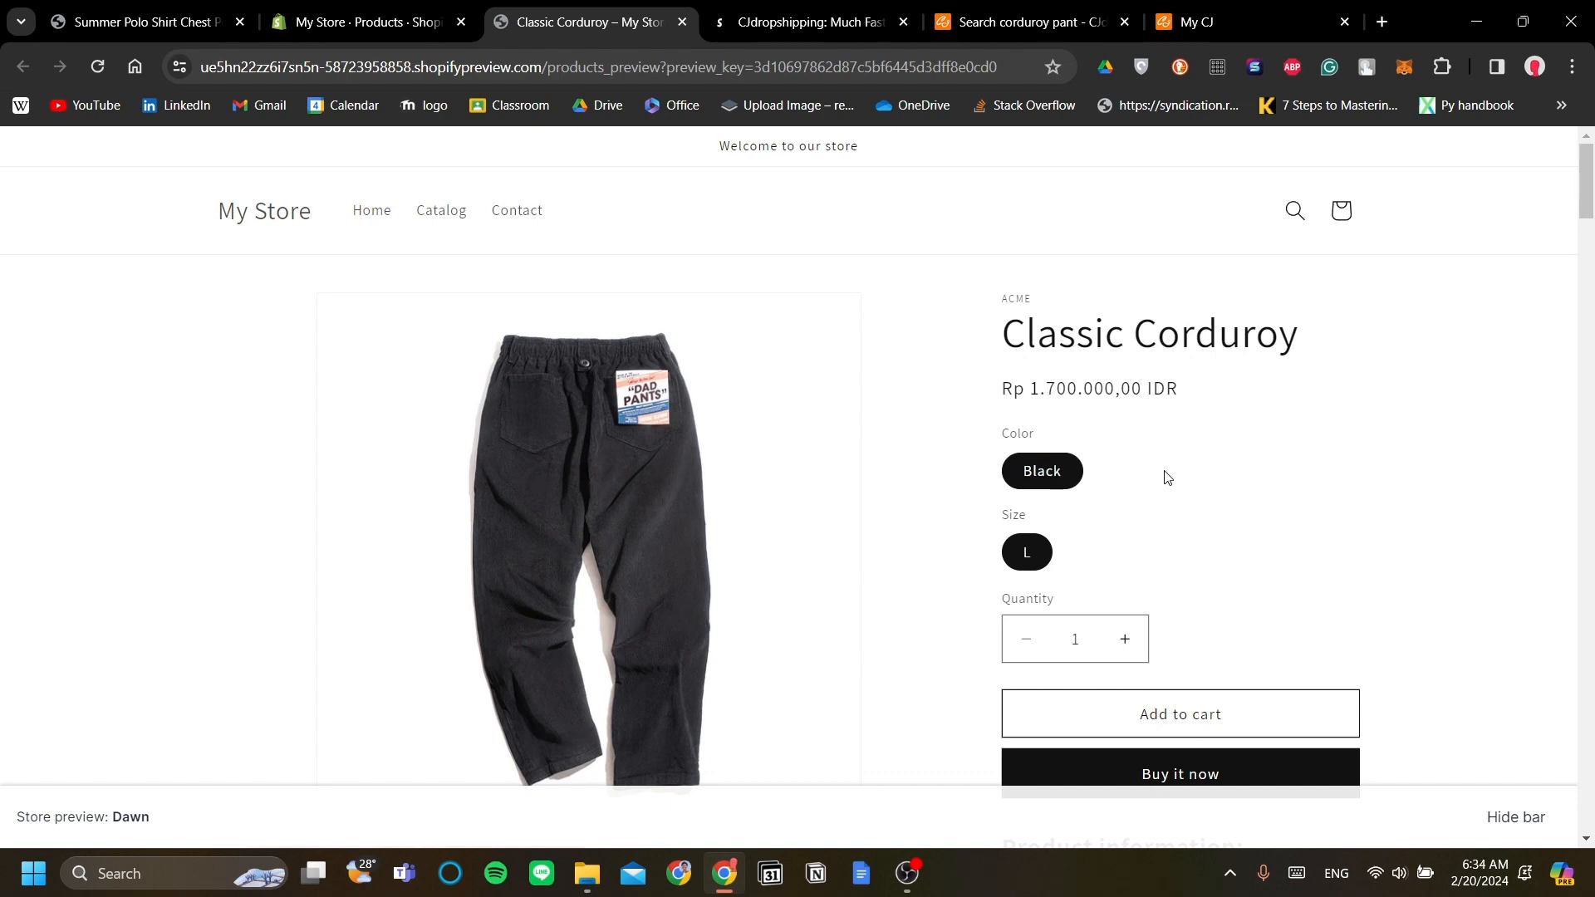
Step: Open the Classic Corduroy product in the store admin's product editor
scroll(1197, 477, down, 2)
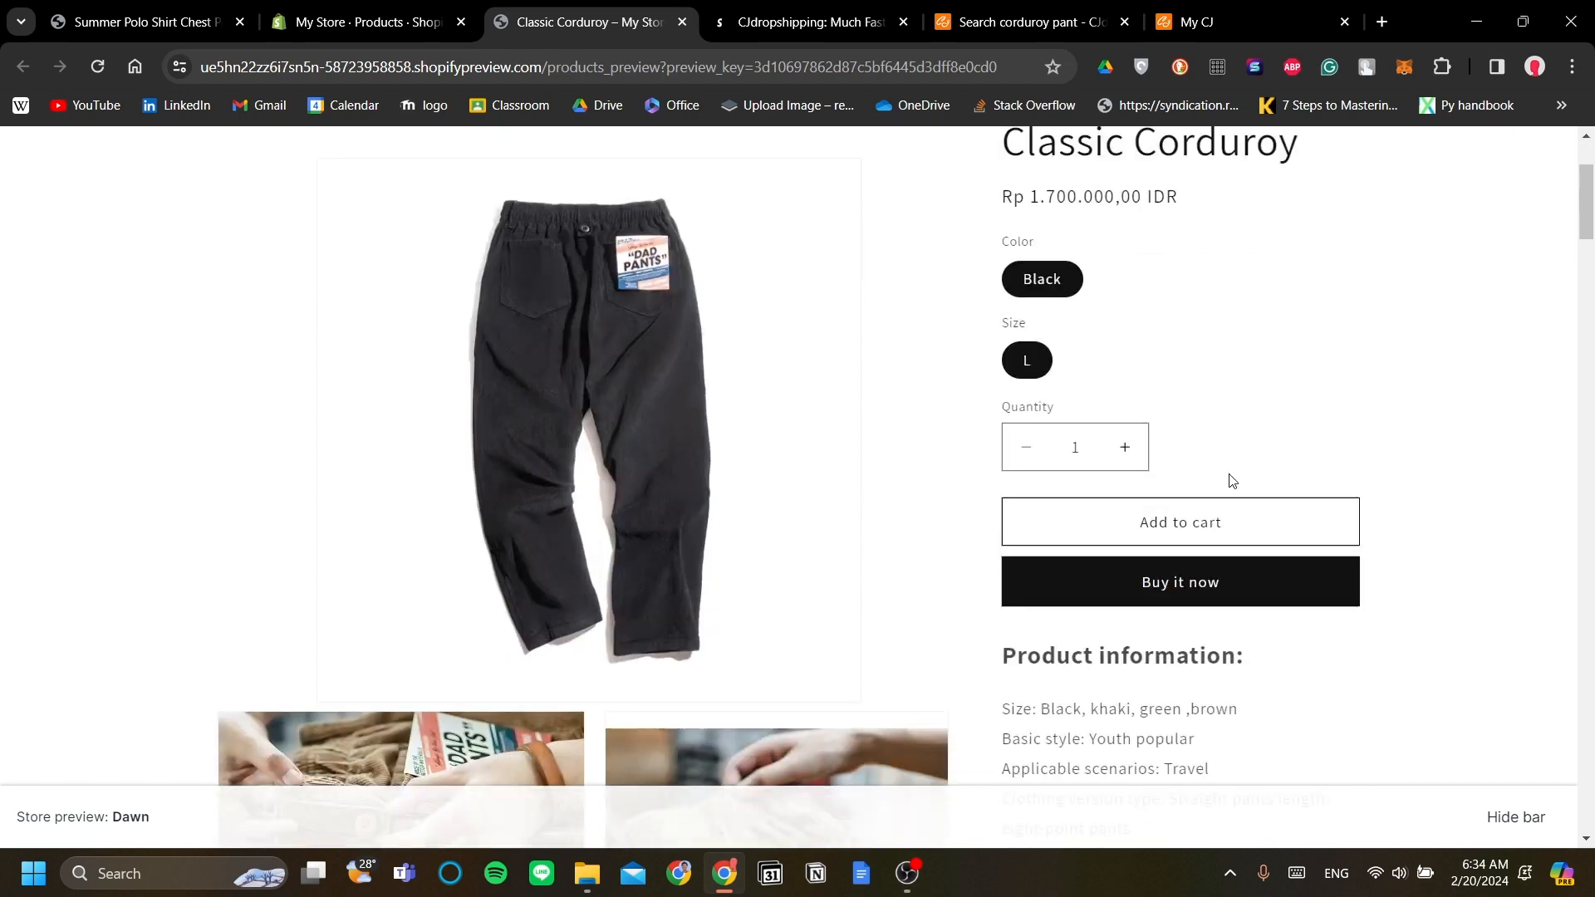
scroll(1229, 470, up, 1)
scroll(820, 388, down, 1)
scroll(979, 383, up, 1)
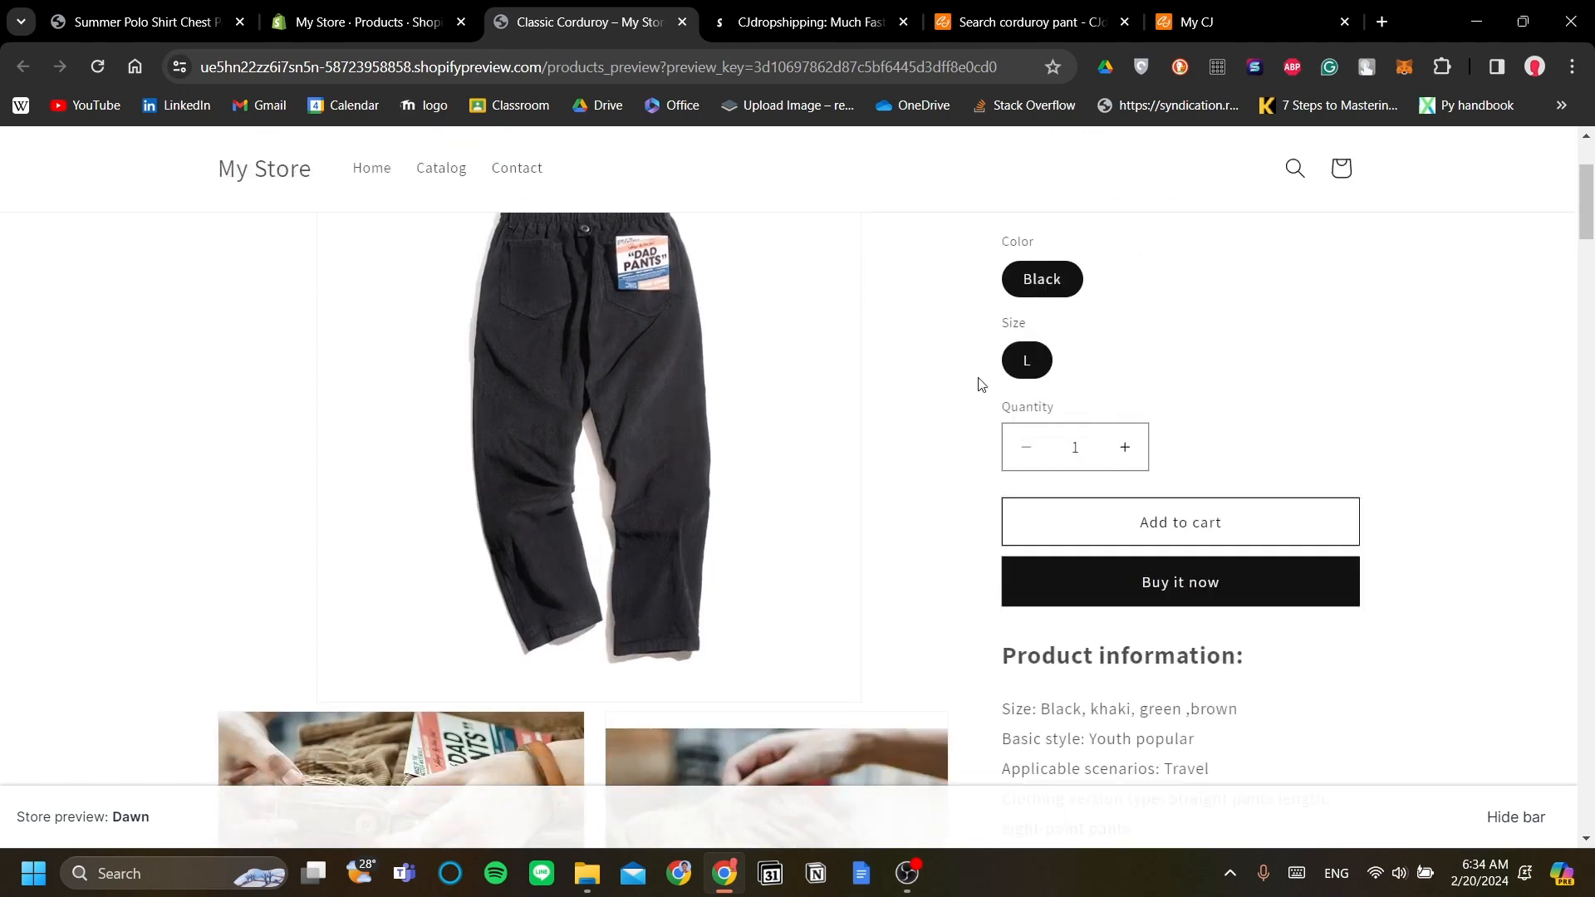
click(386, 10)
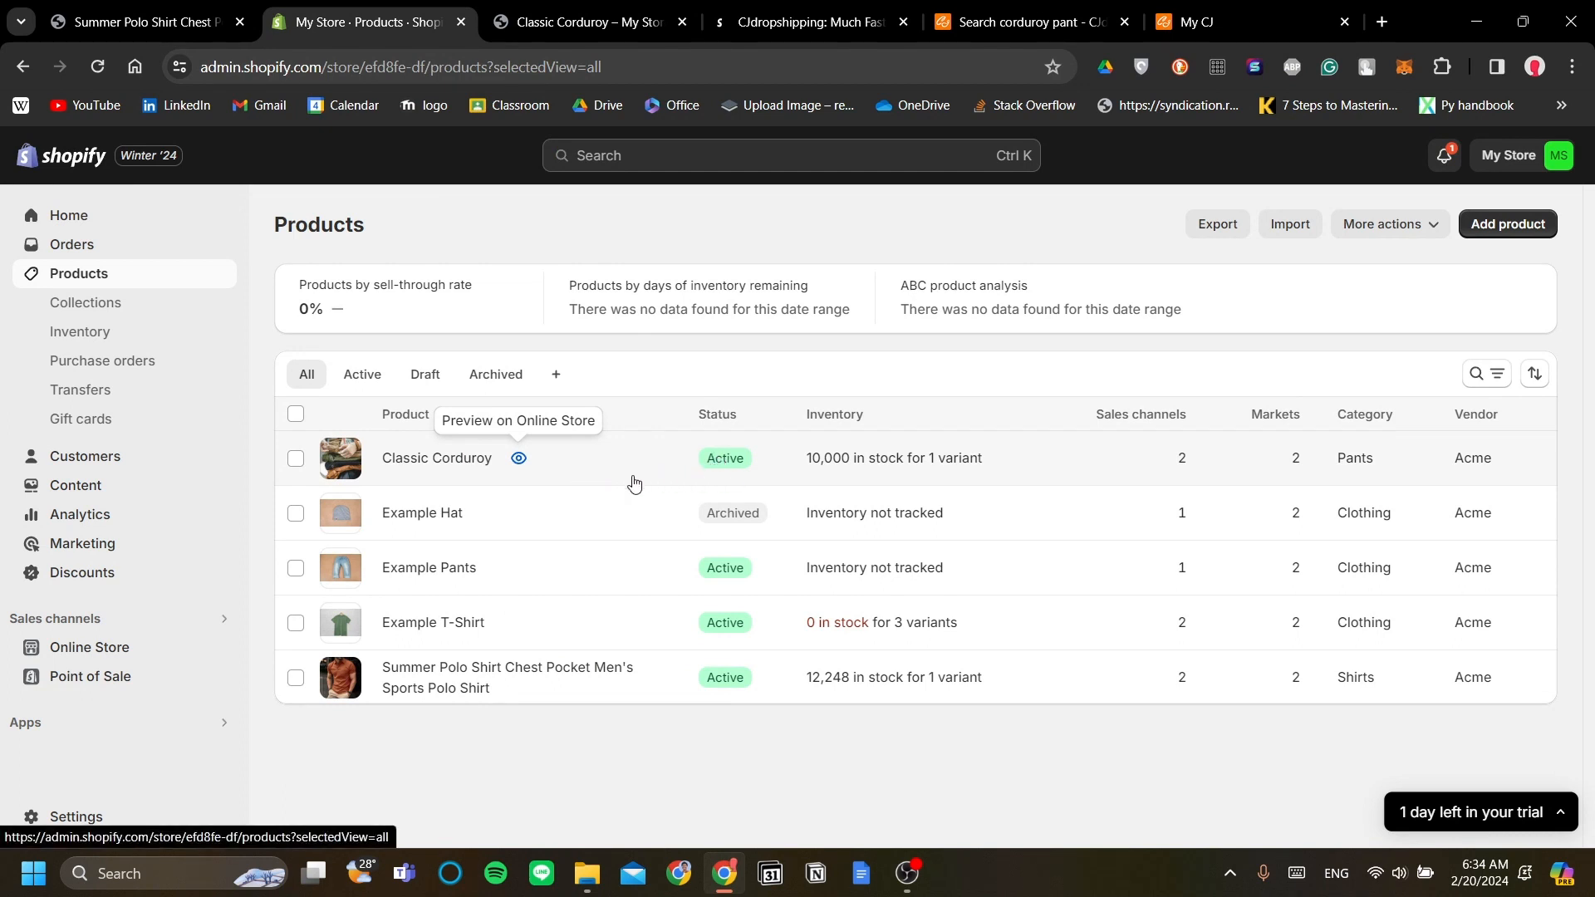
click(599, 462)
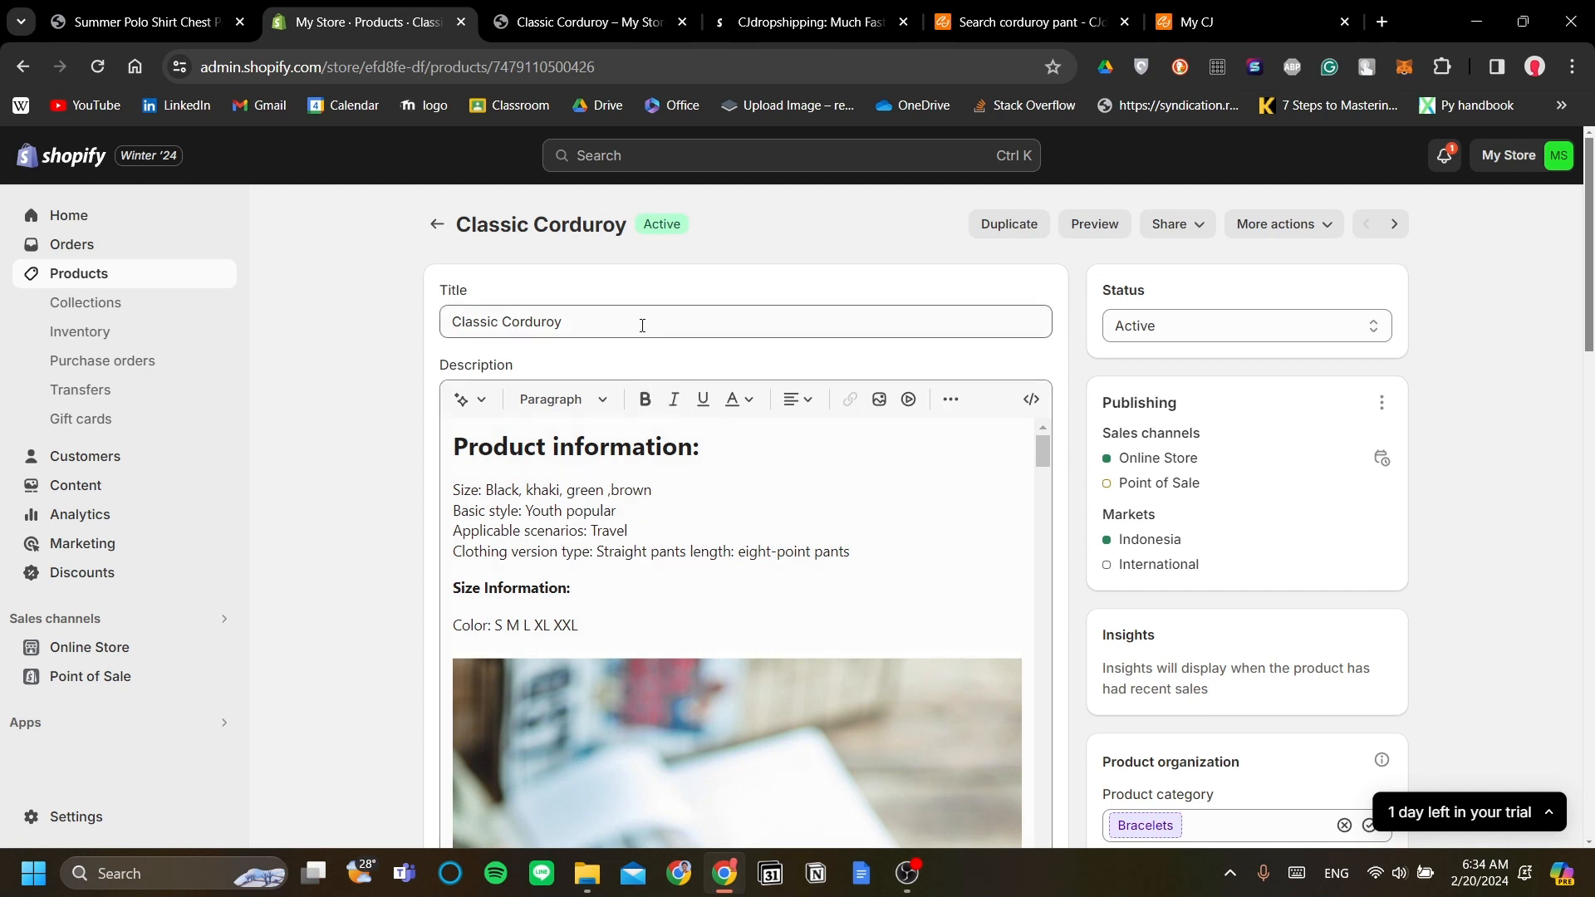
Step: Check the Classic Corduroy title and description against the CJdropshipping listing
click(641, 324)
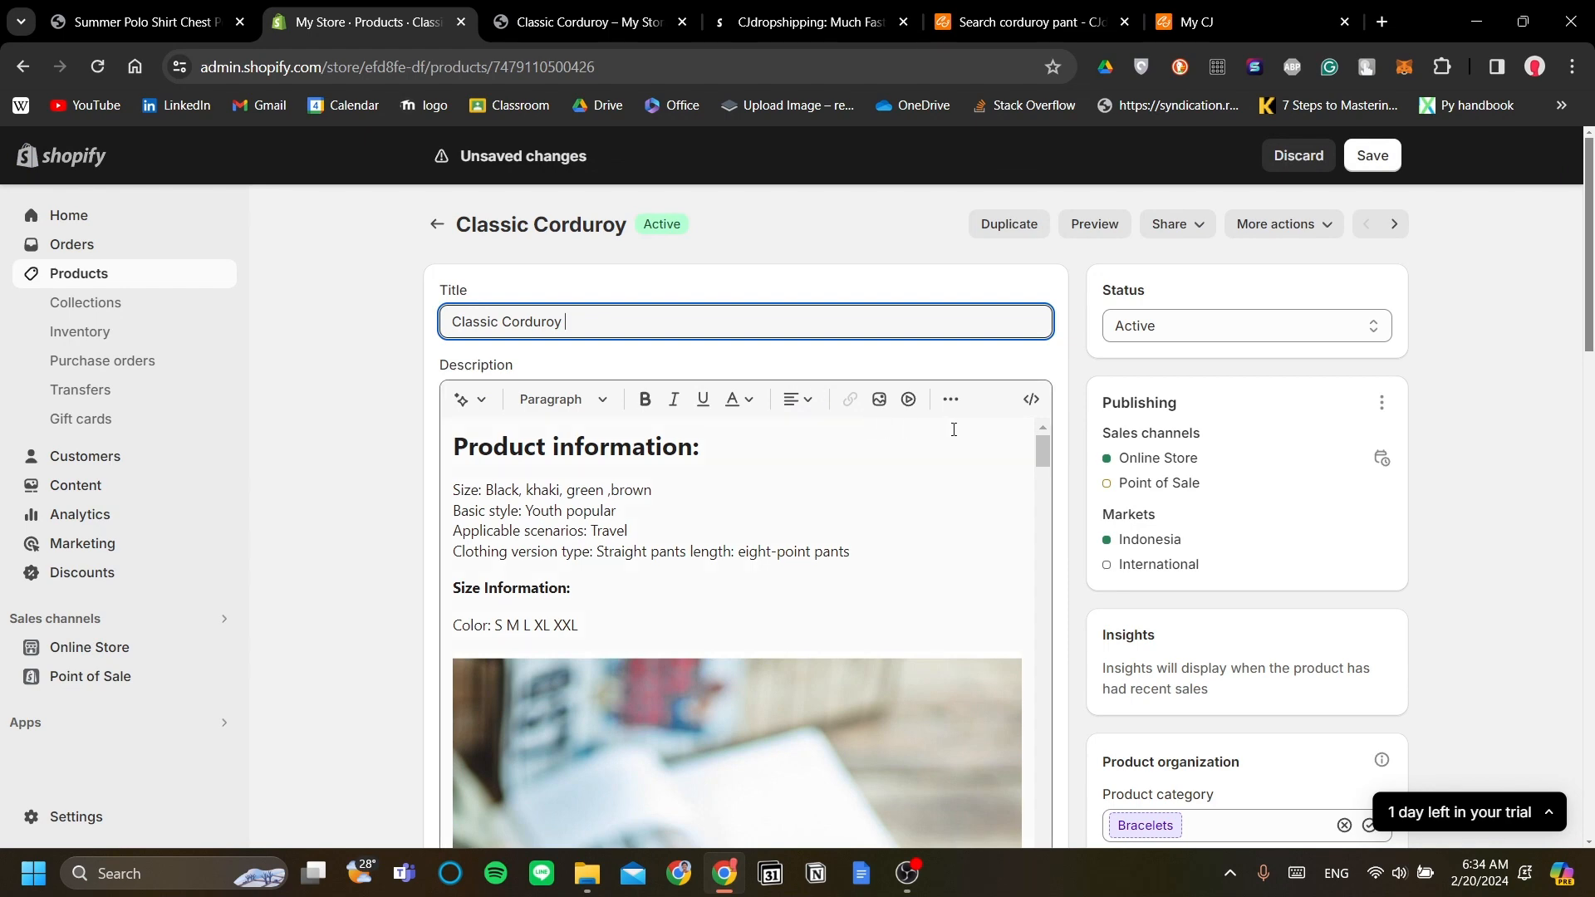
click(1176, 10)
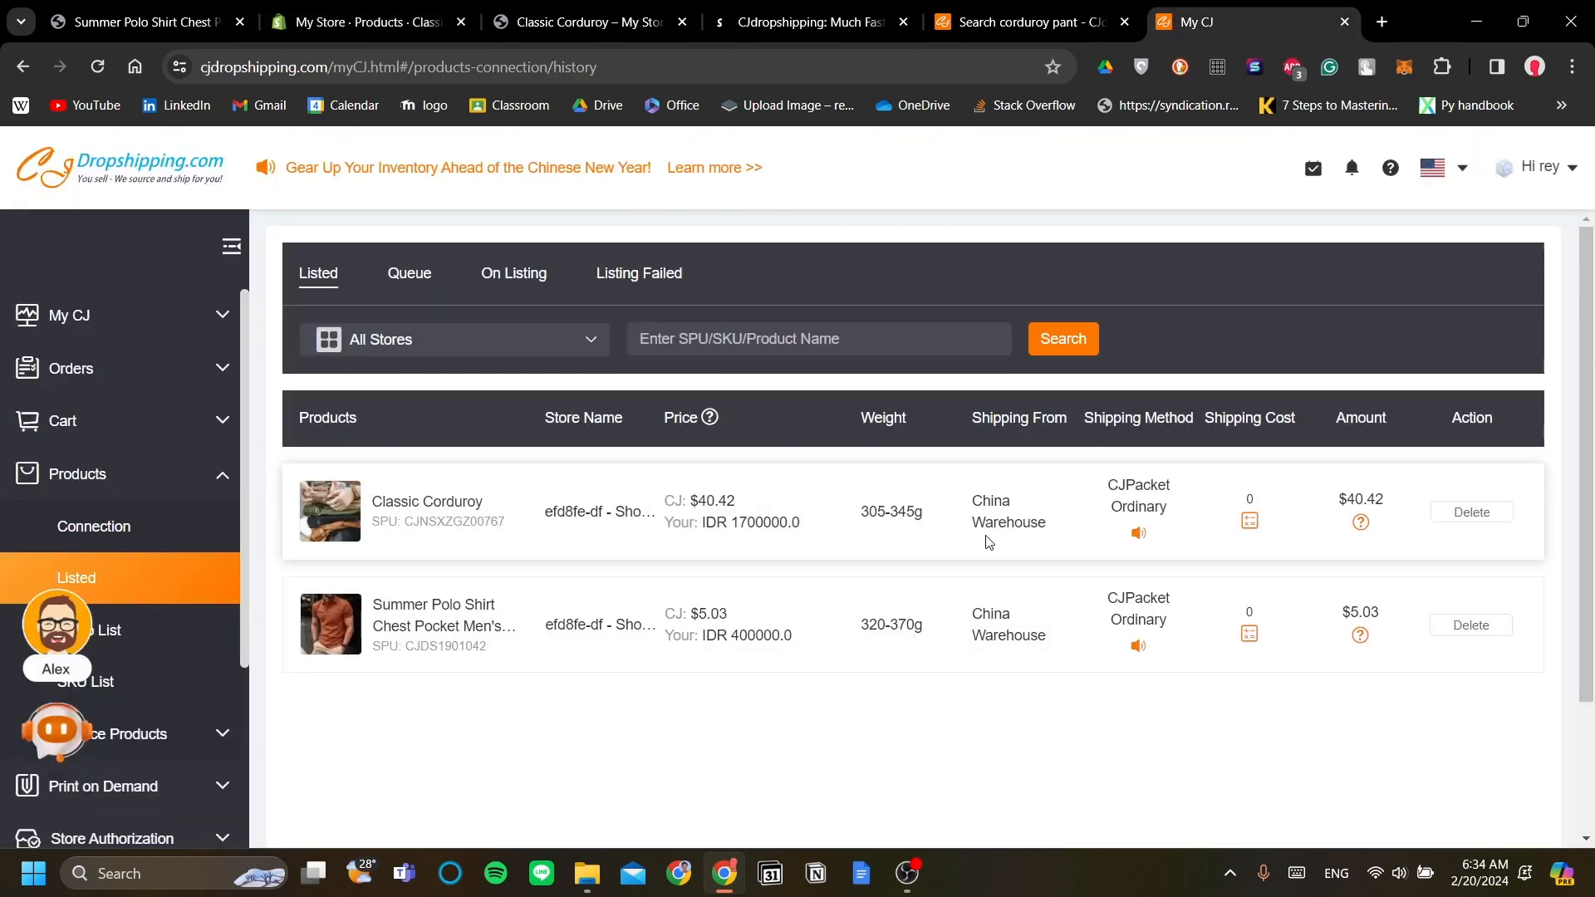
mouse_move(406, 539)
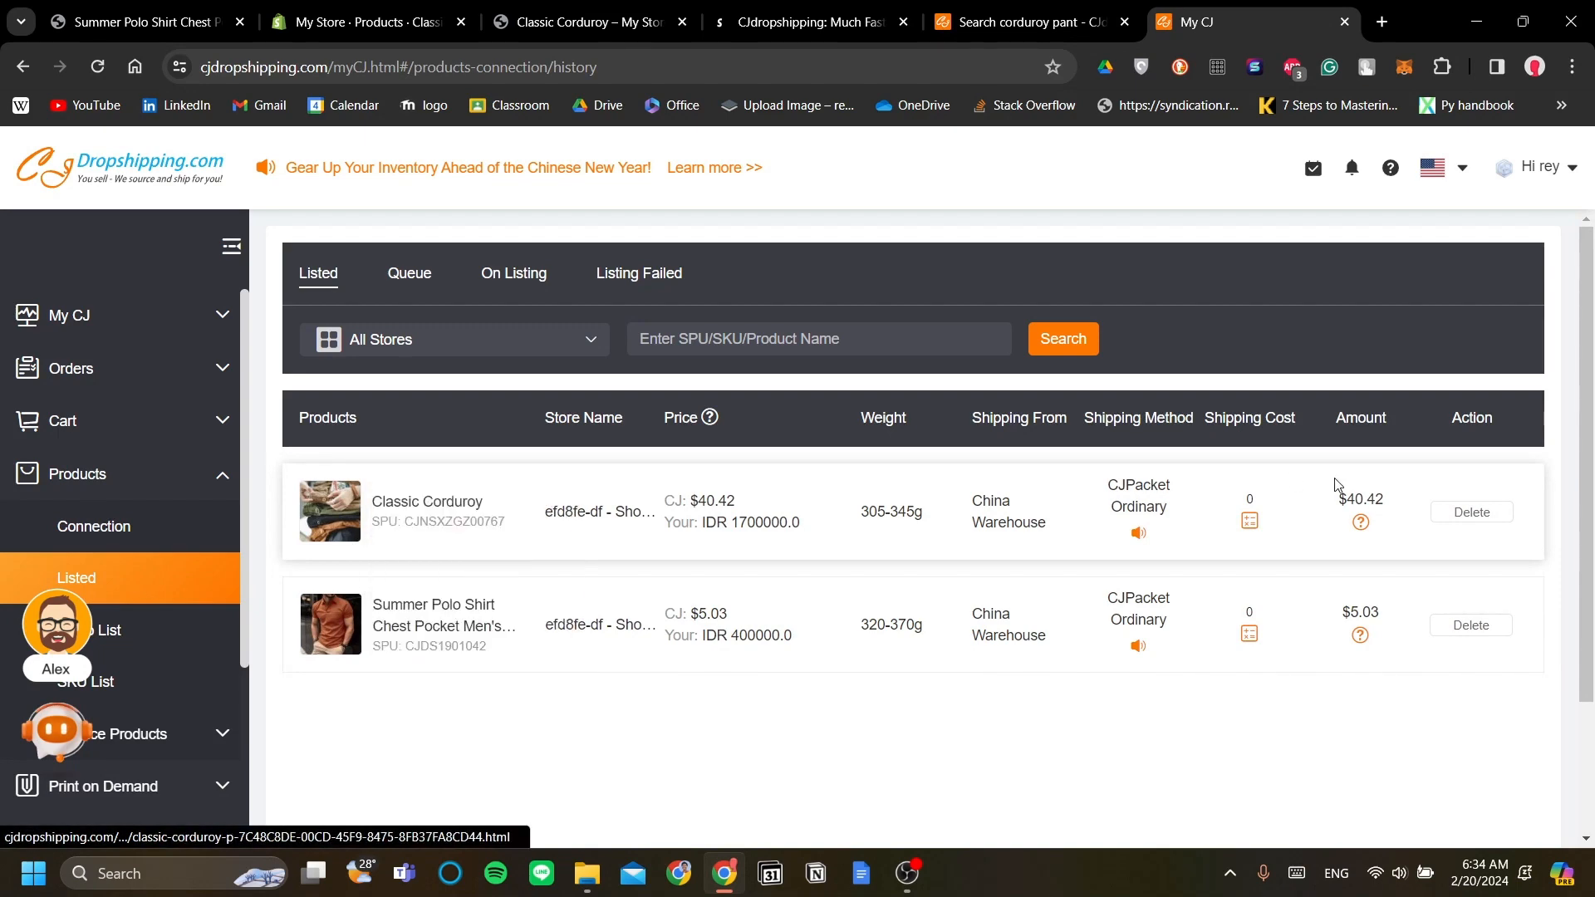
click(342, 10)
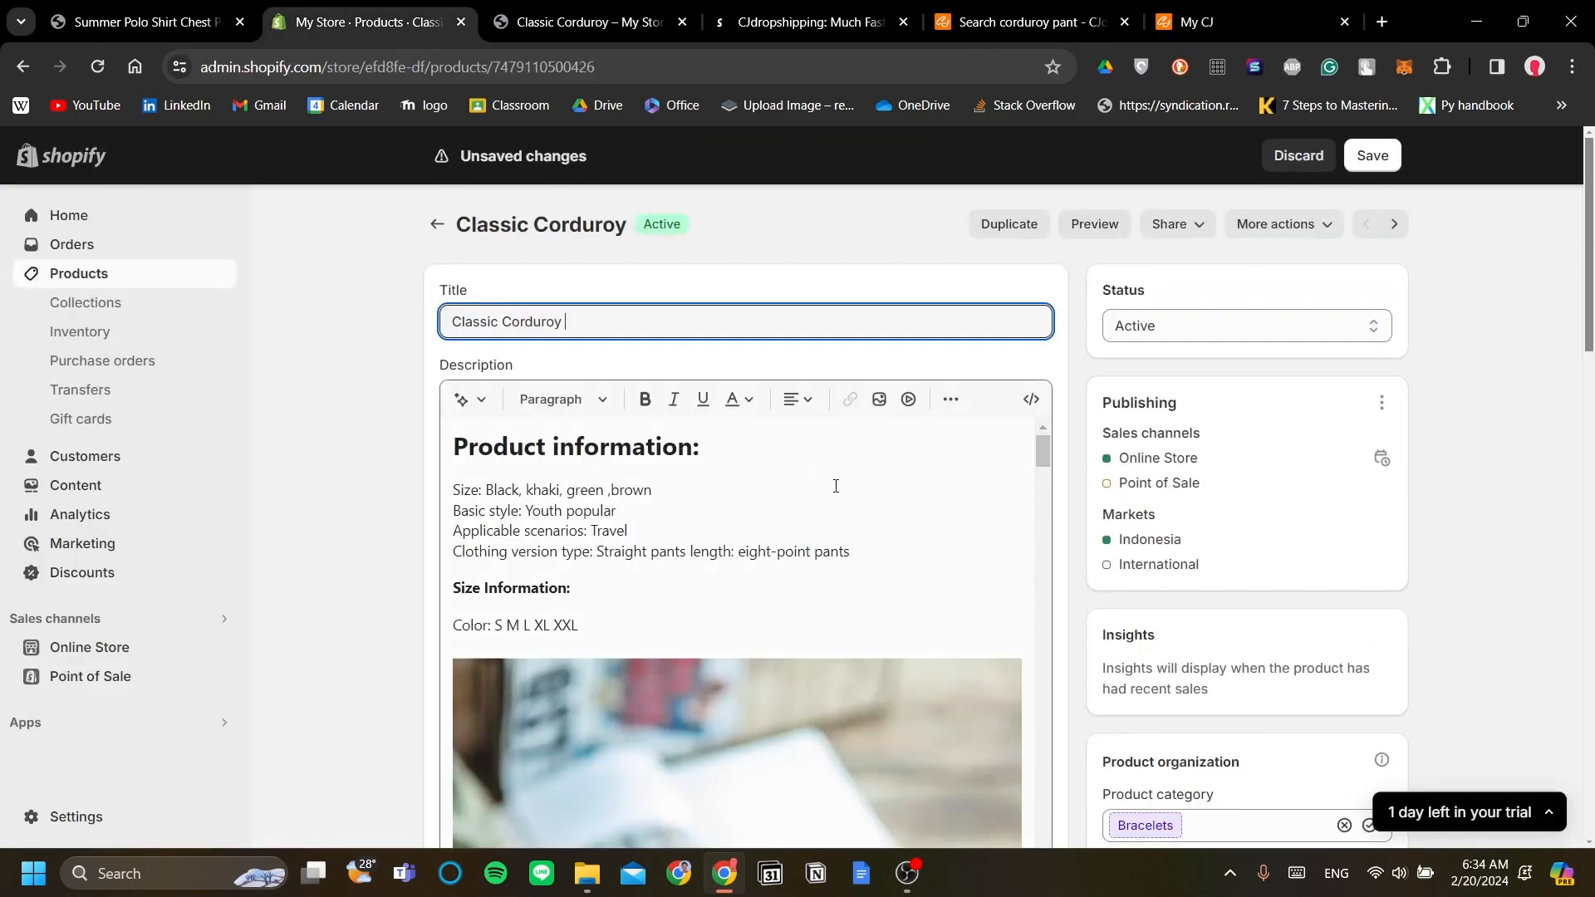
click(825, 326)
key(ctrl+a)
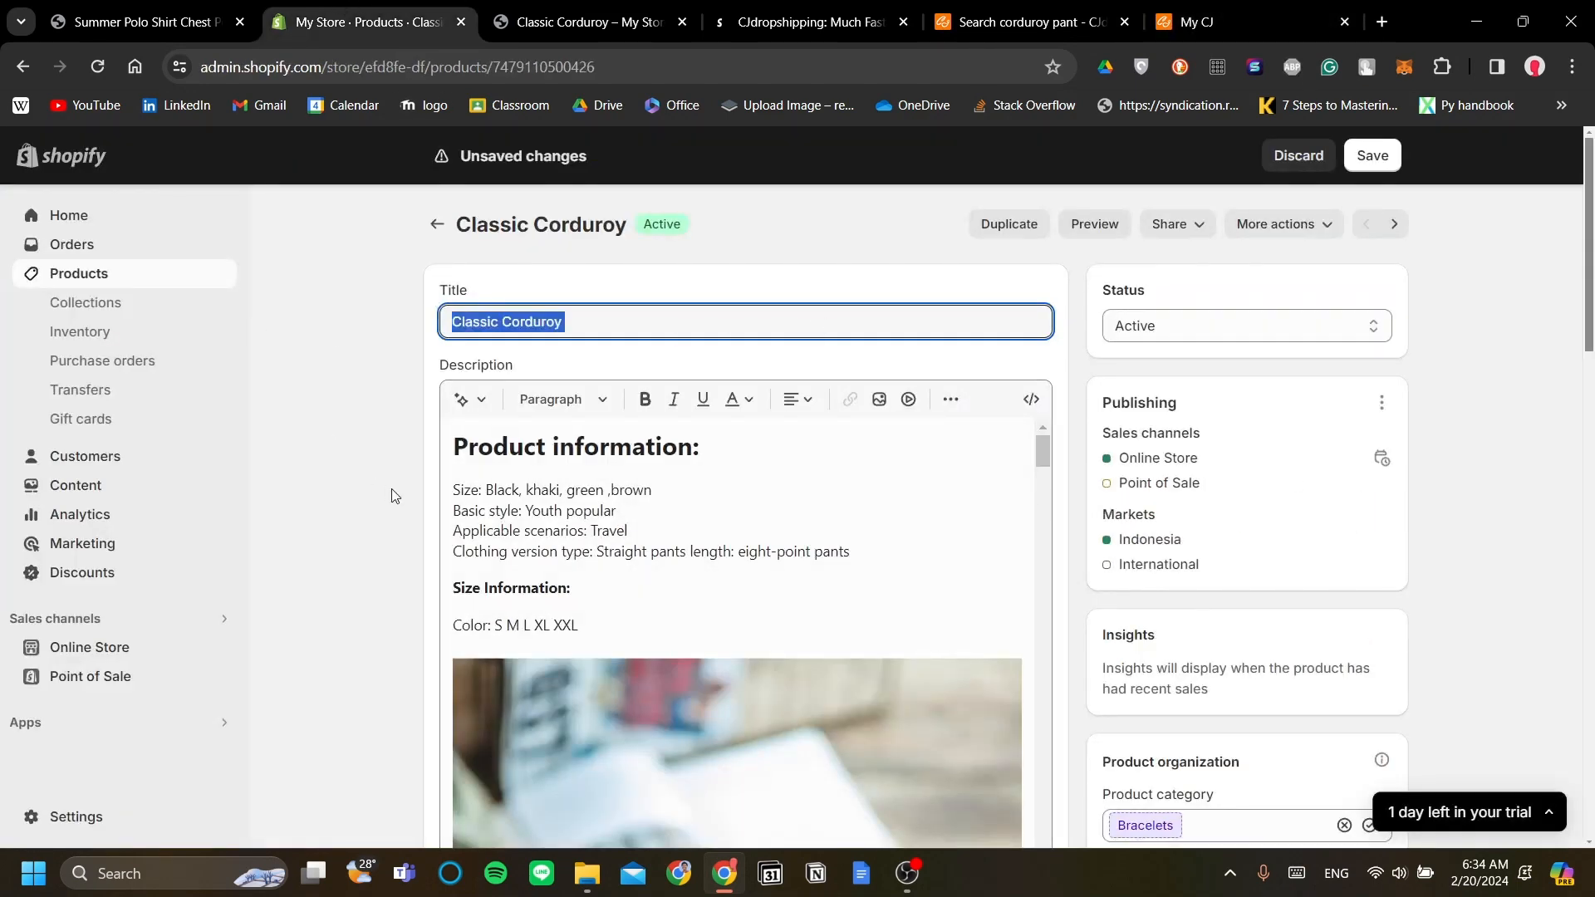
click(733, 525)
click(632, 323)
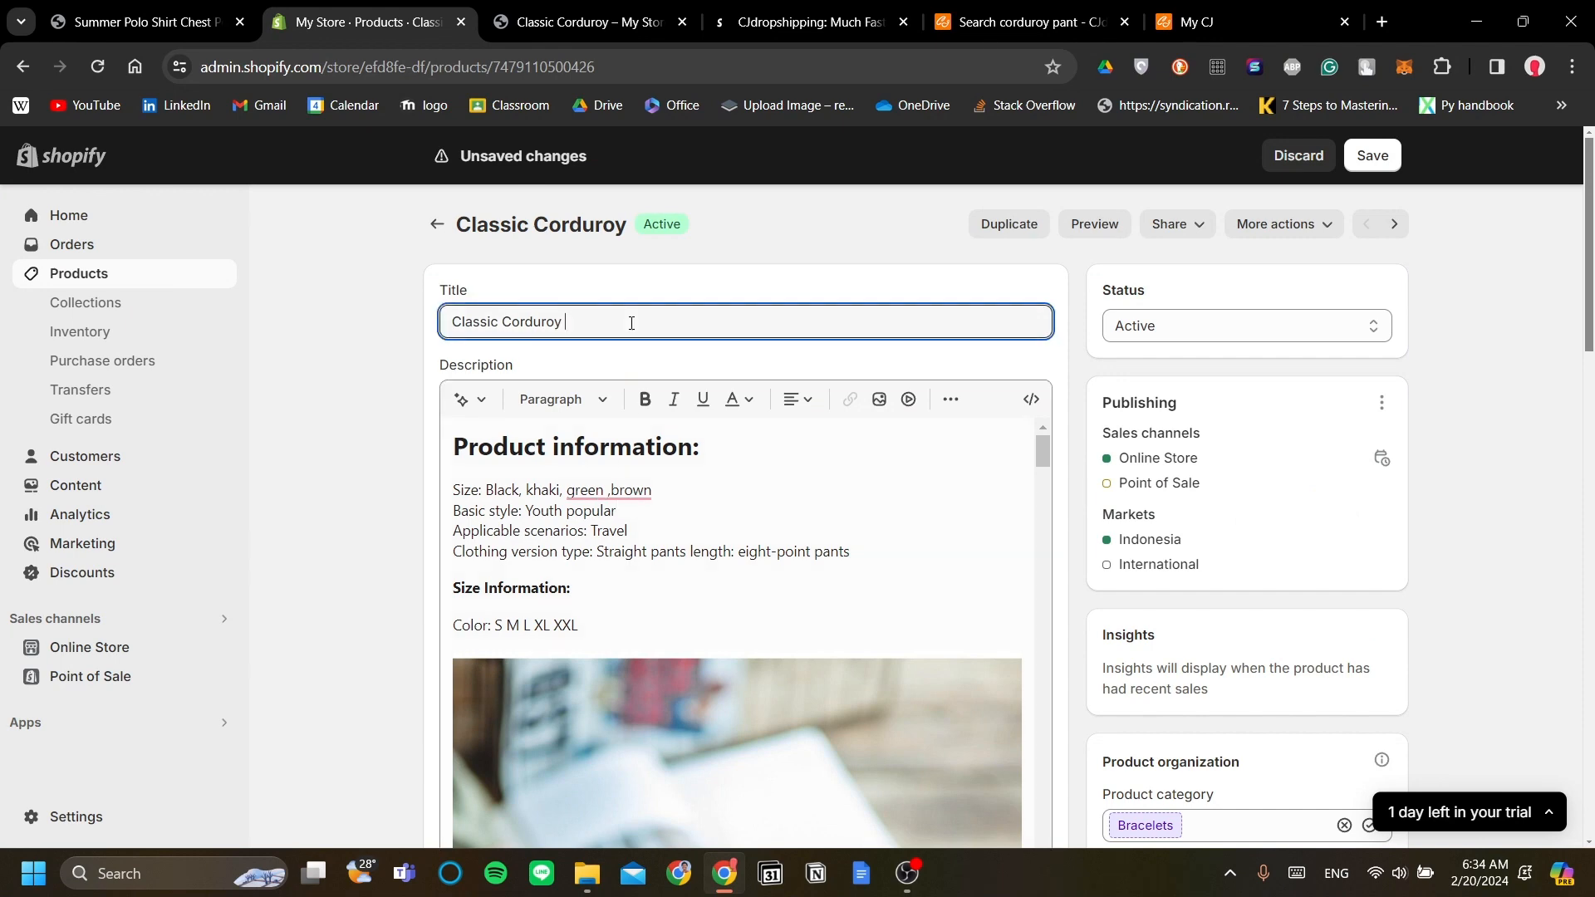
Step: Look over the Media and Variants sections, then preview Classic Corduroy on the storefront
scroll(790, 552, down, 2)
scroll(794, 553, up, 2)
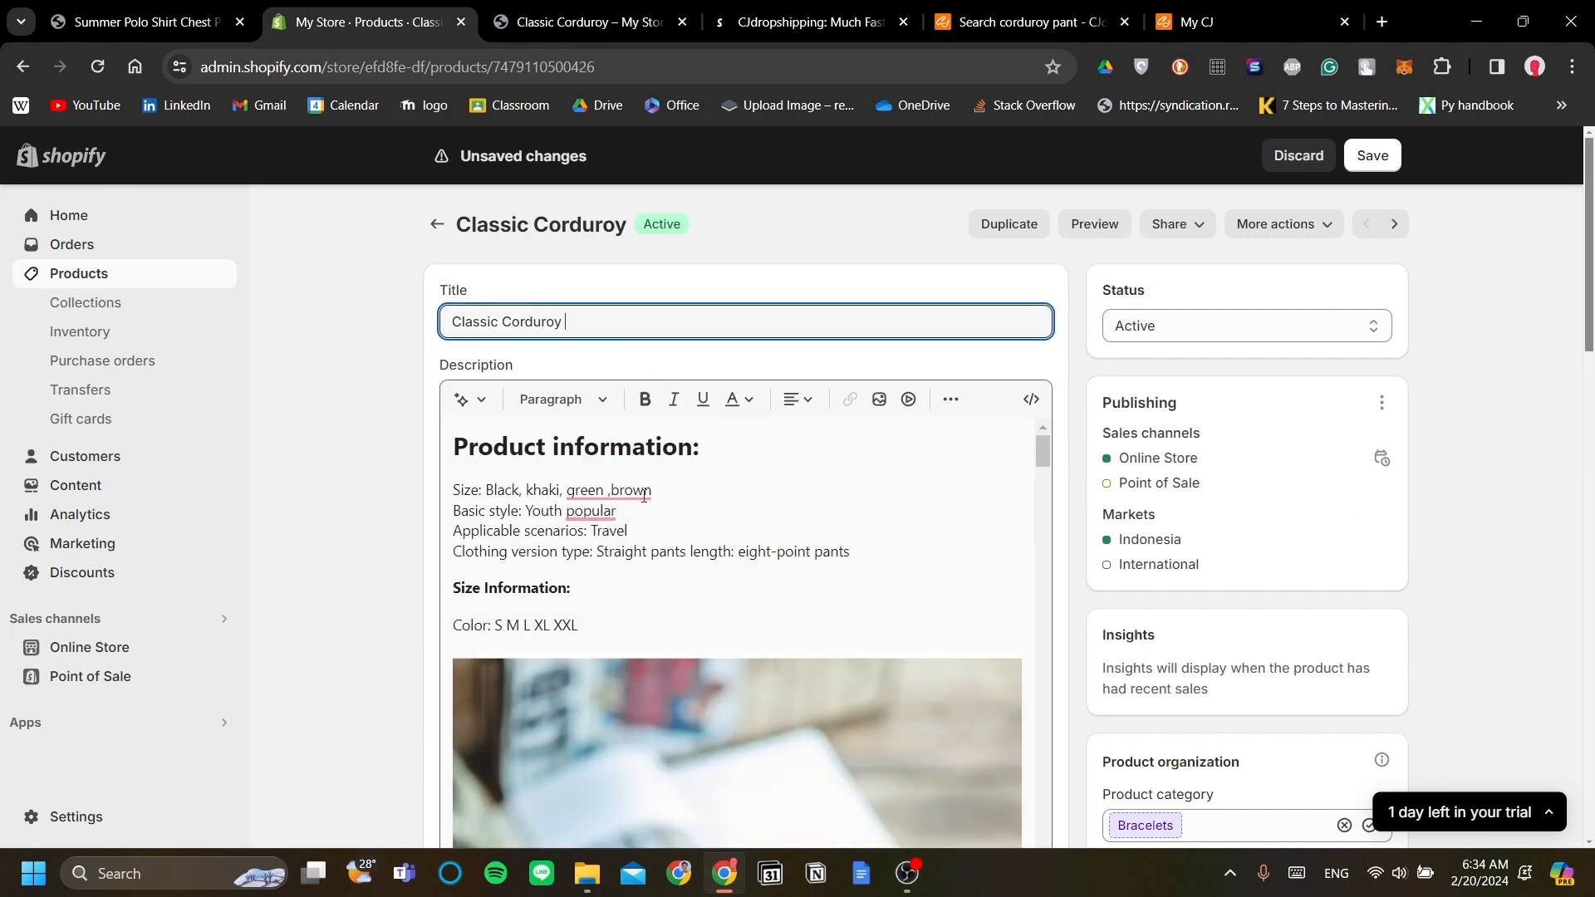
mouse_move(658, 494)
scroll(933, 525, down, 4)
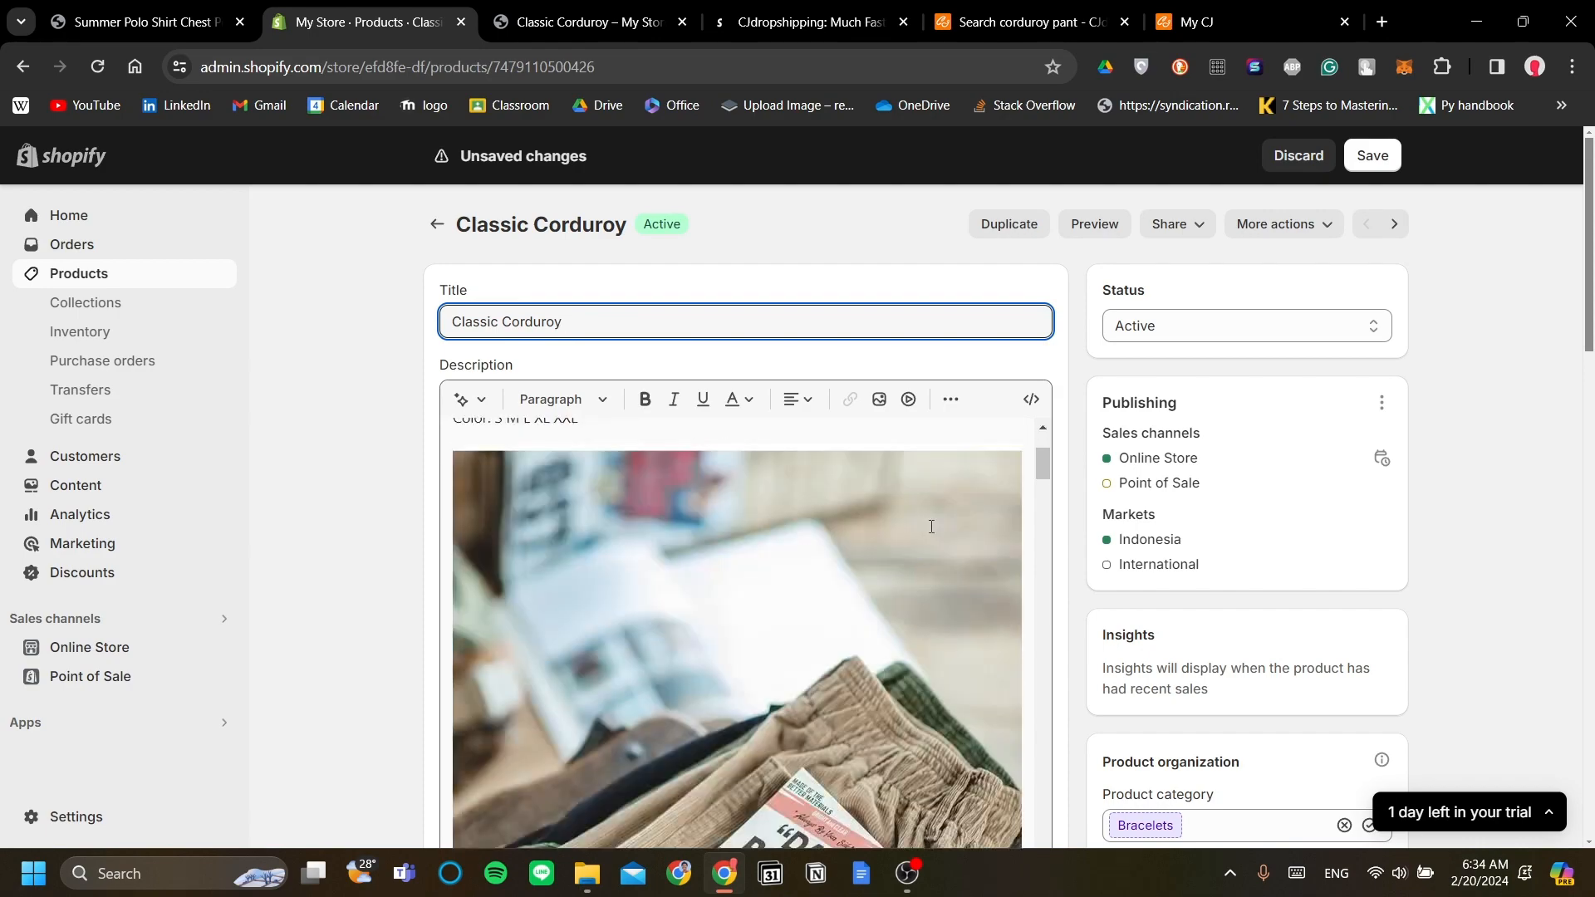
scroll(1222, 536, down, 5)
scroll(1144, 552, down, 3)
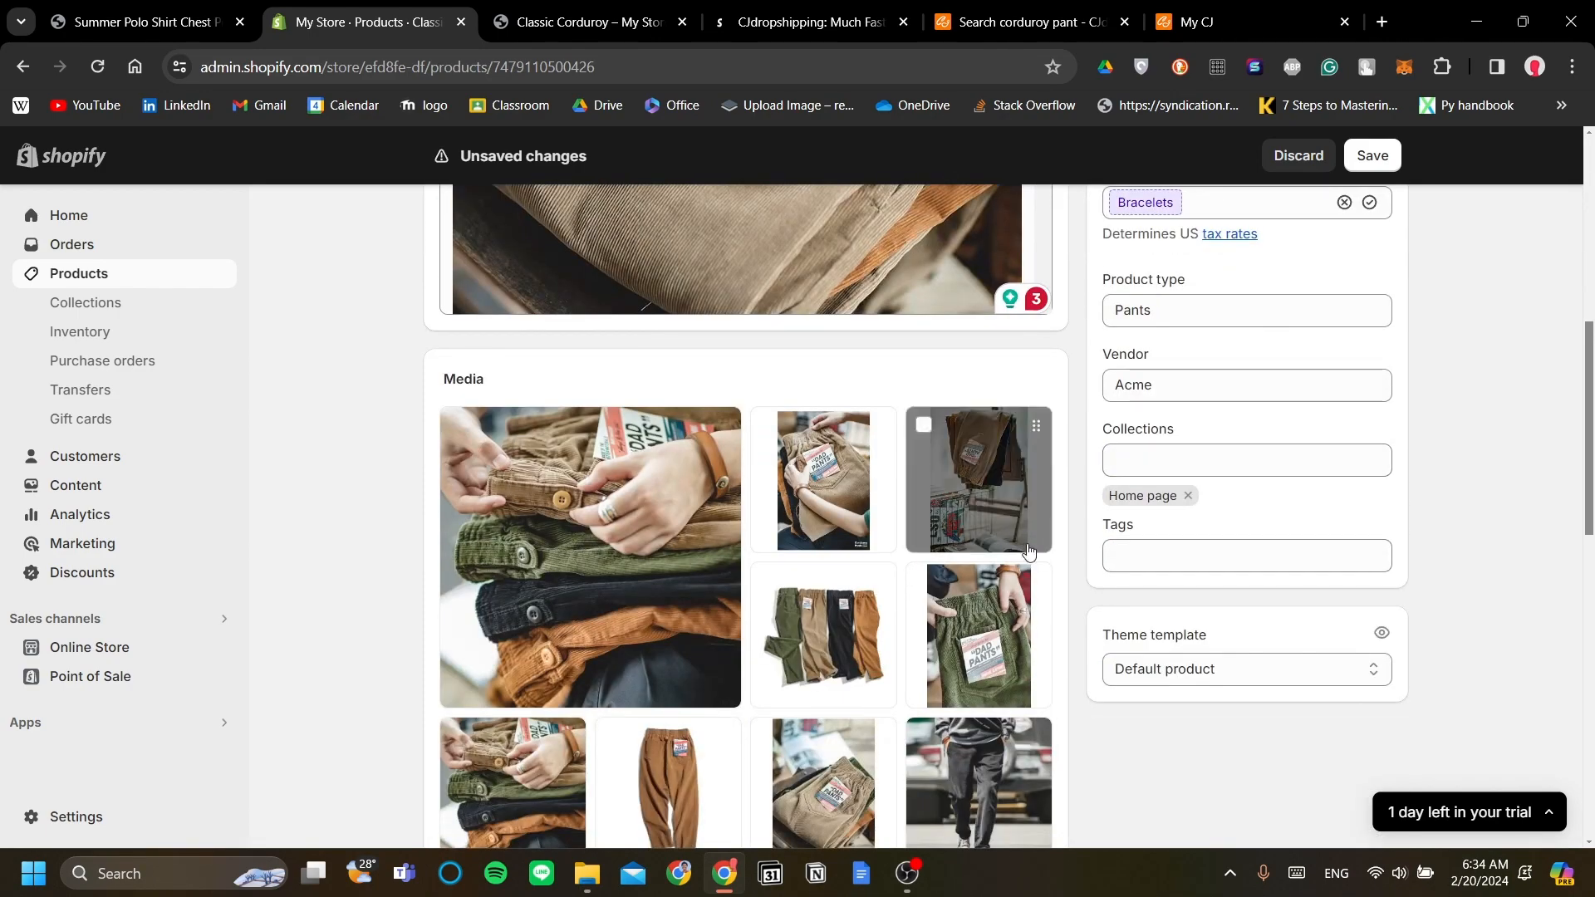
scroll(1037, 560, down, 4)
scroll(1064, 565, down, 8)
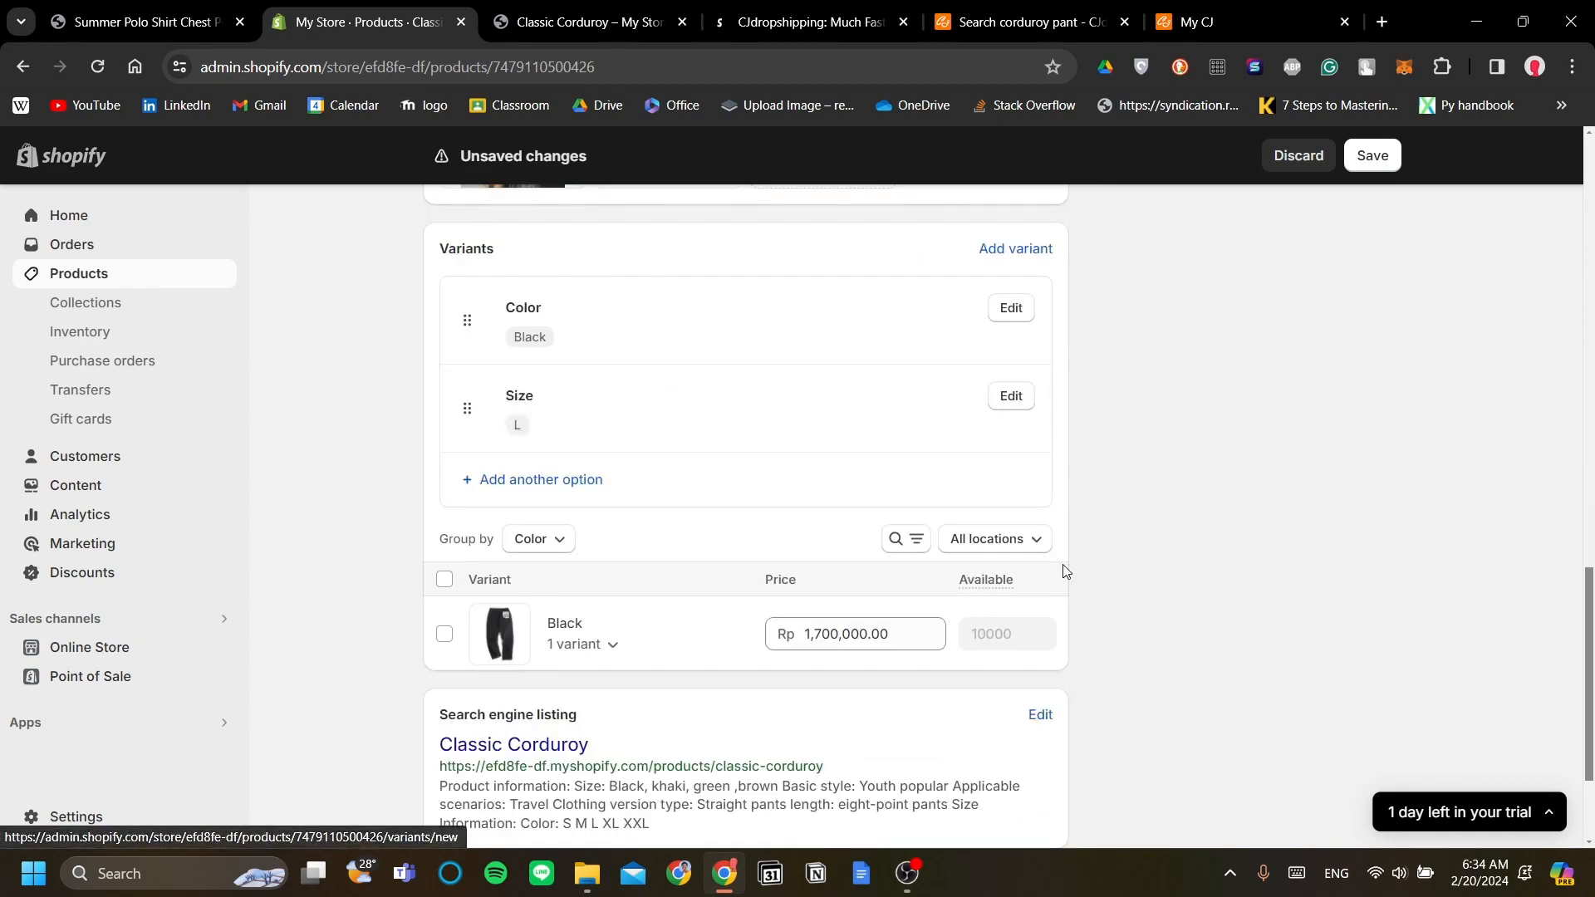
scroll(1169, 665, up, 20)
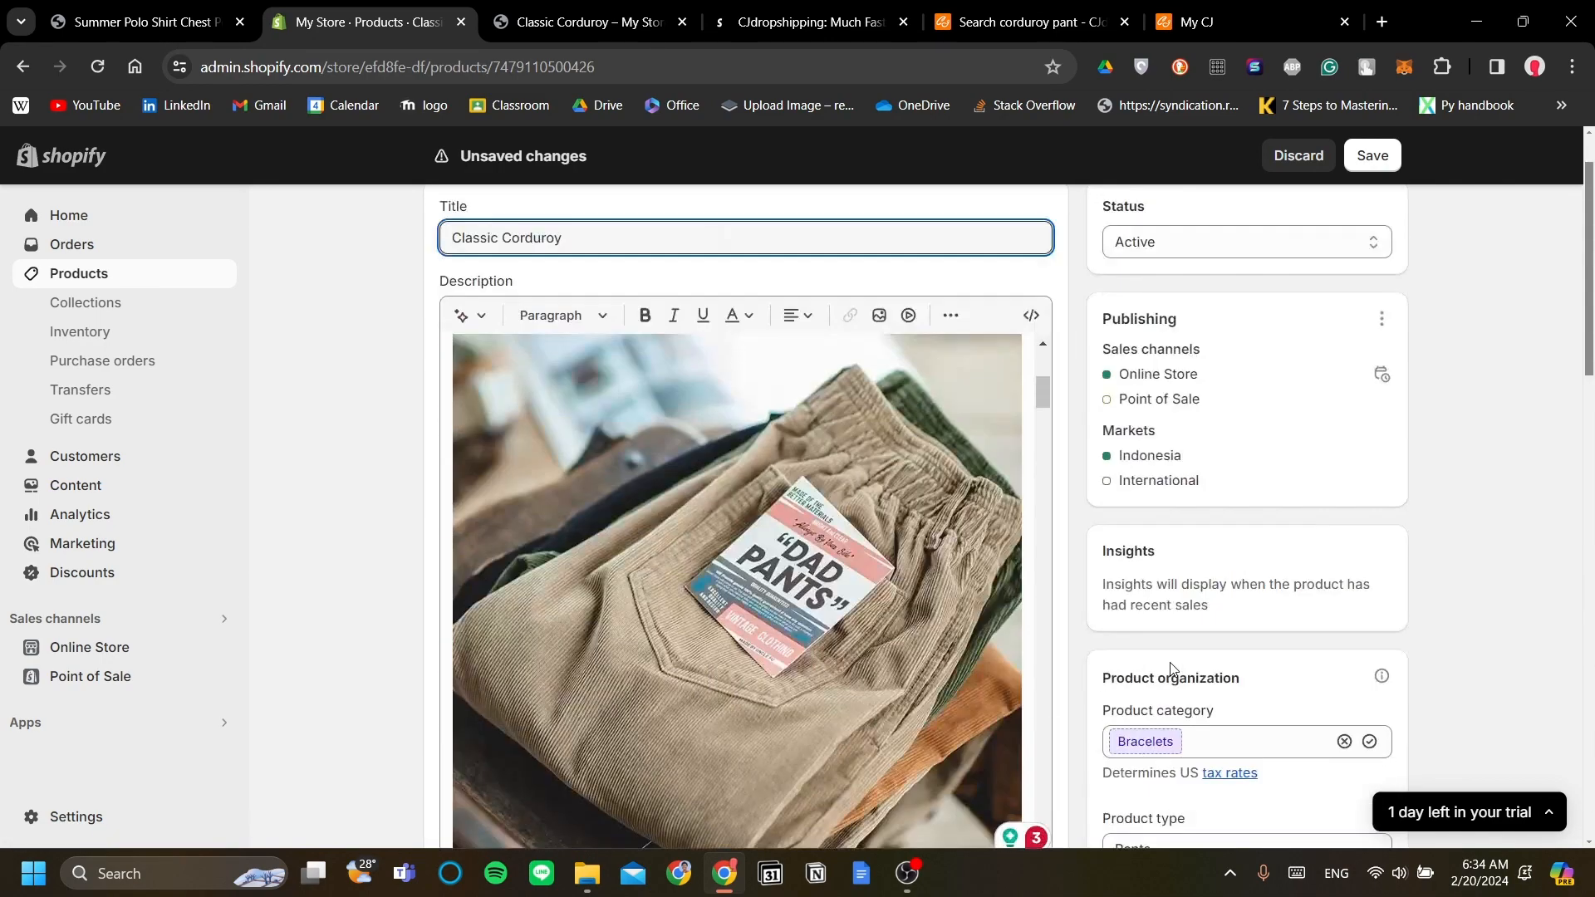
click(1094, 226)
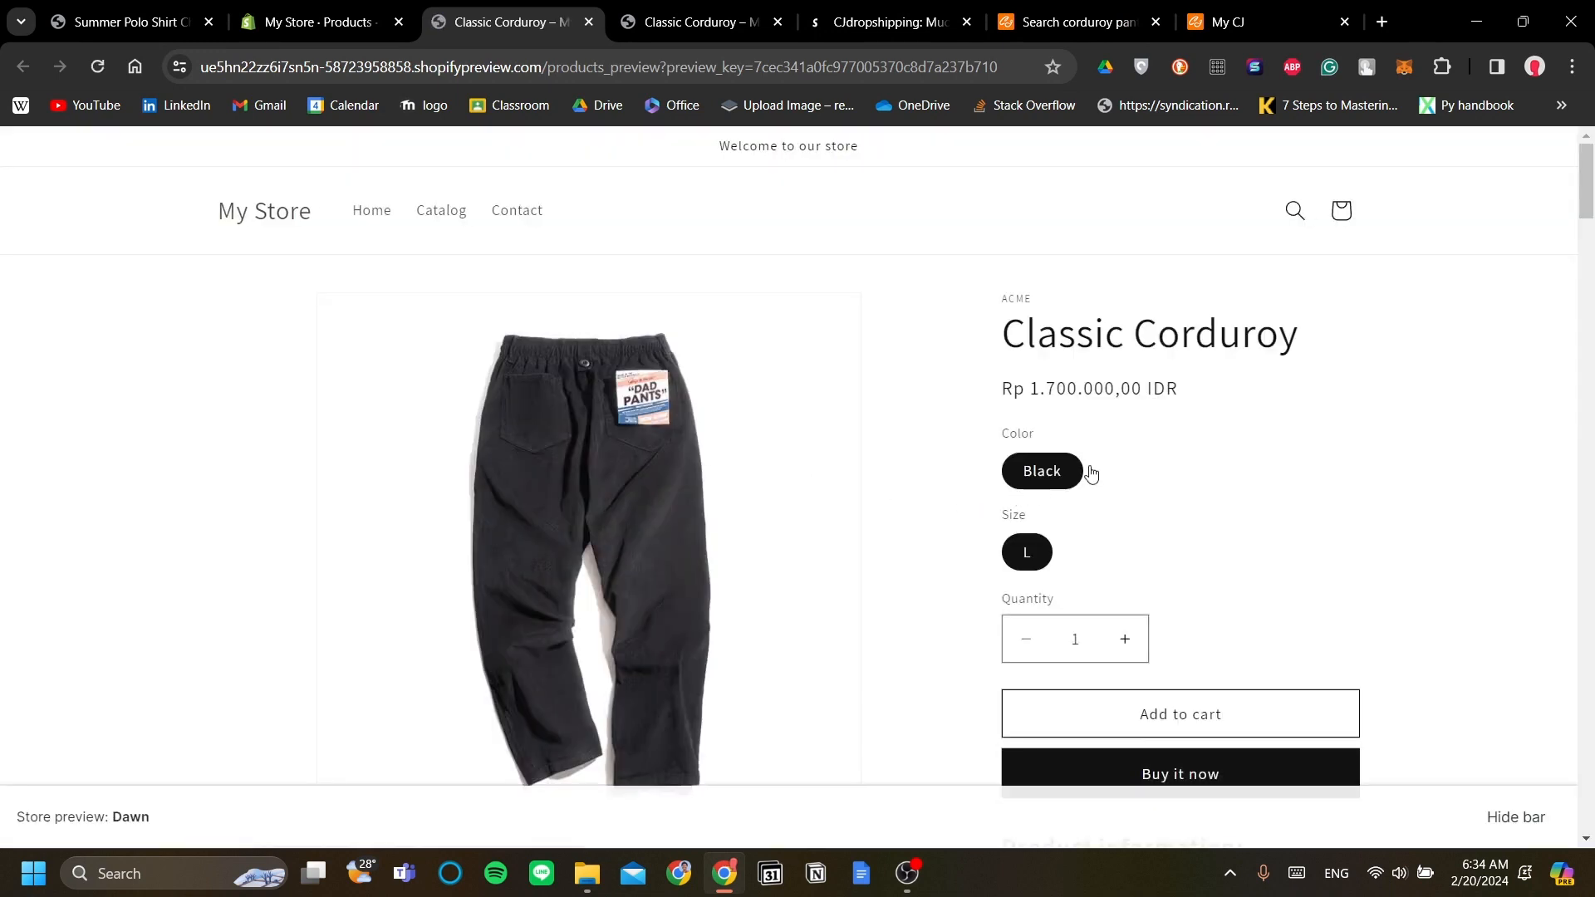
scroll(1284, 447, down, 1)
scroll(1132, 399, up, 1)
scroll(1140, 372, down, 1)
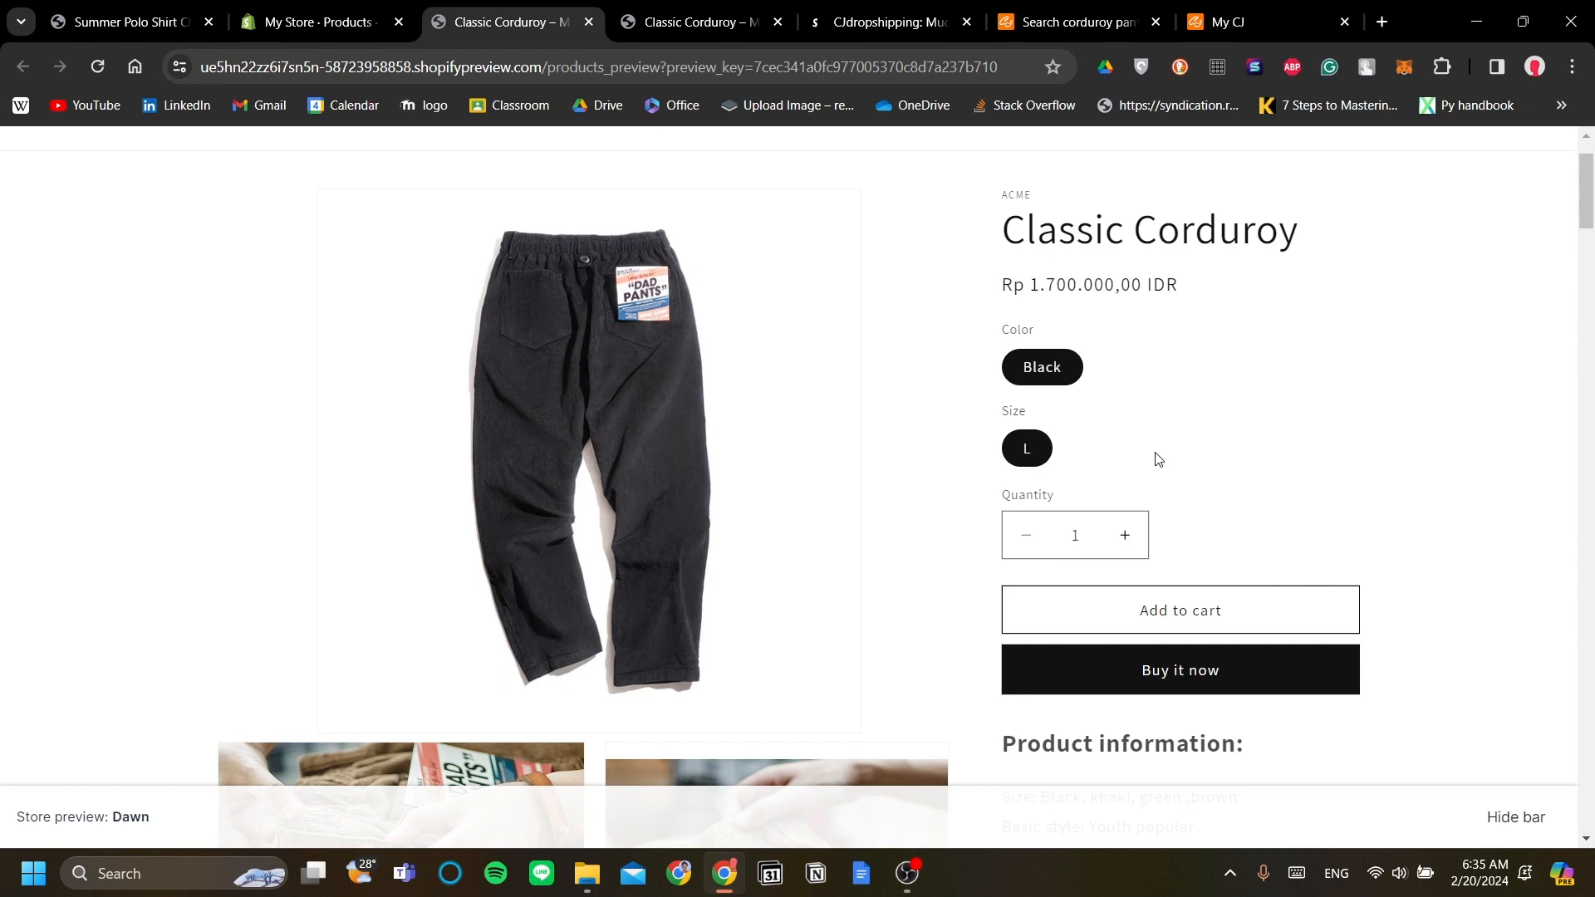
scroll(1163, 459, up, 1)
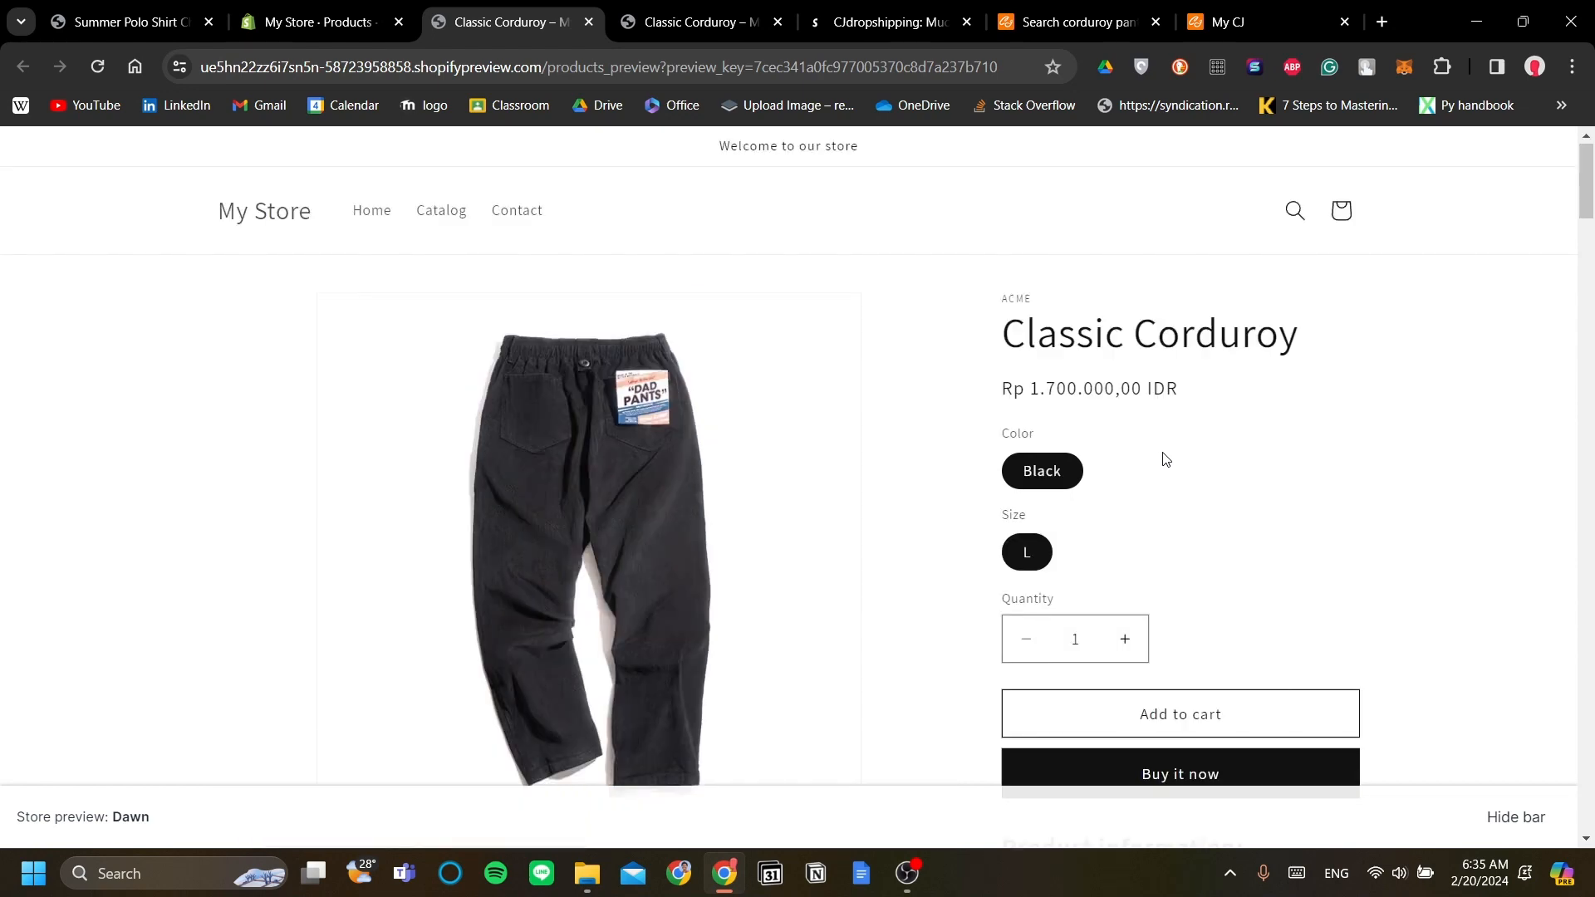
scroll(1167, 460, down, 1)
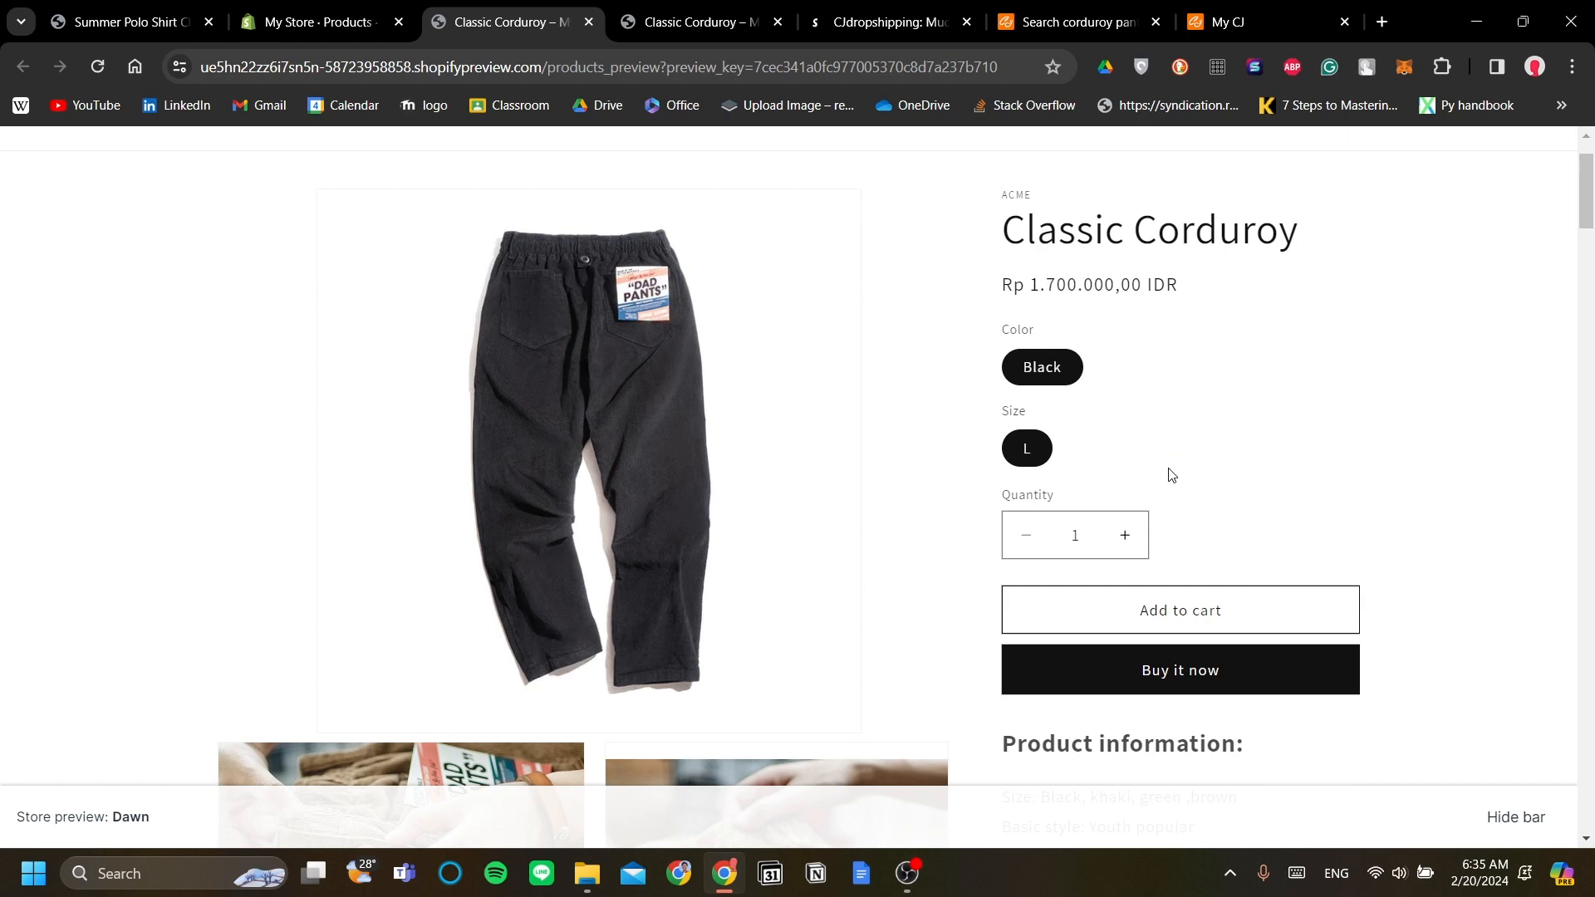
scroll(1172, 476, up, 1)
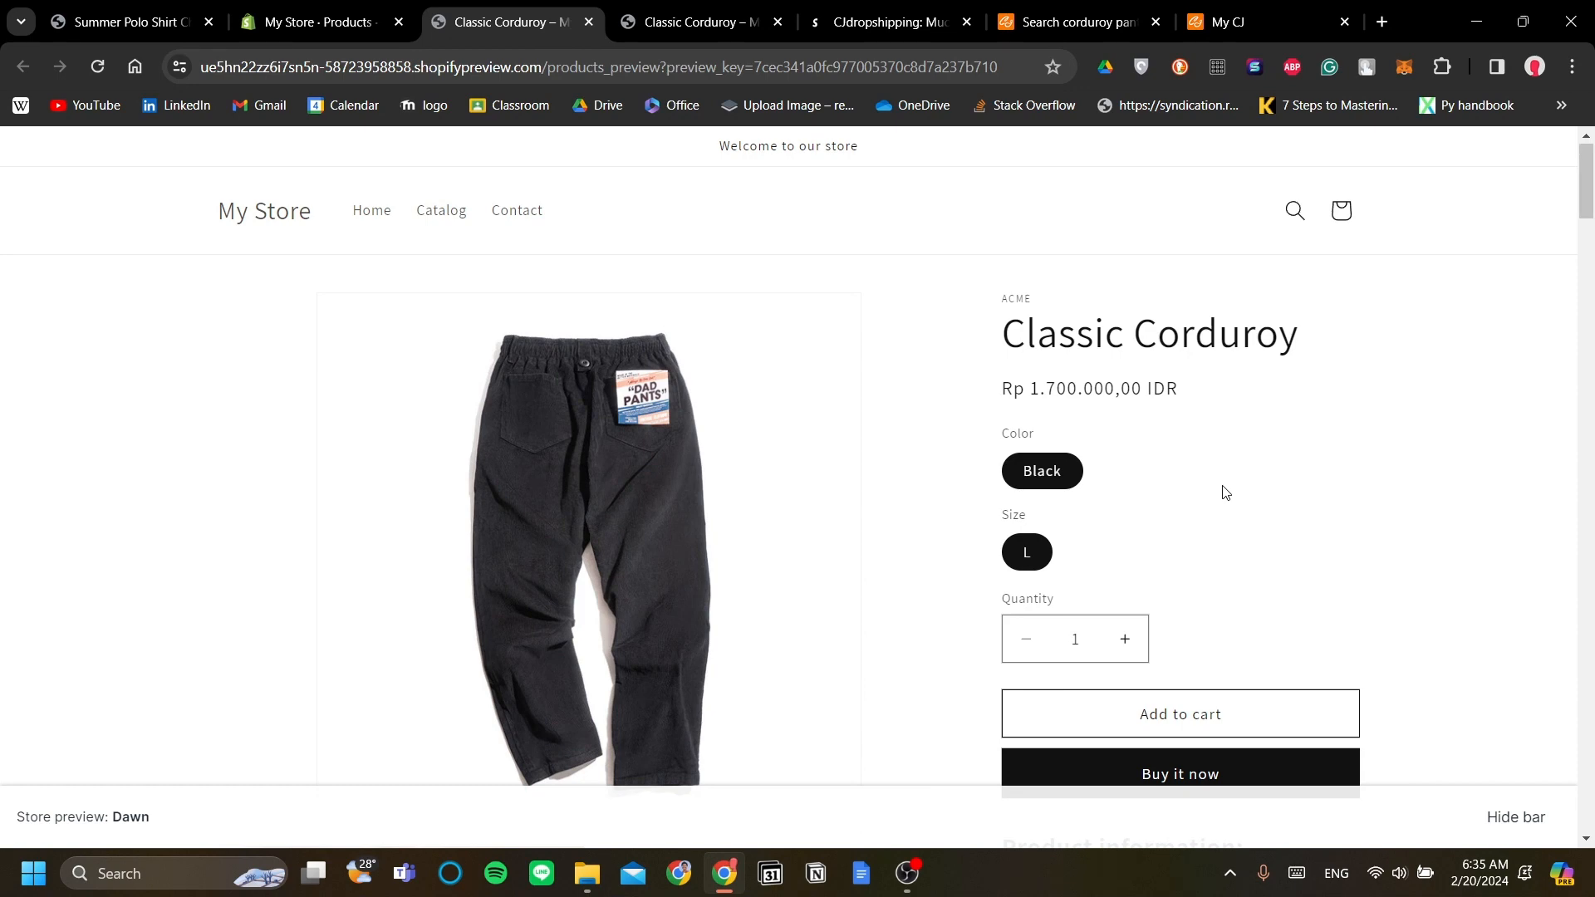
scroll(1224, 493, down, 4)
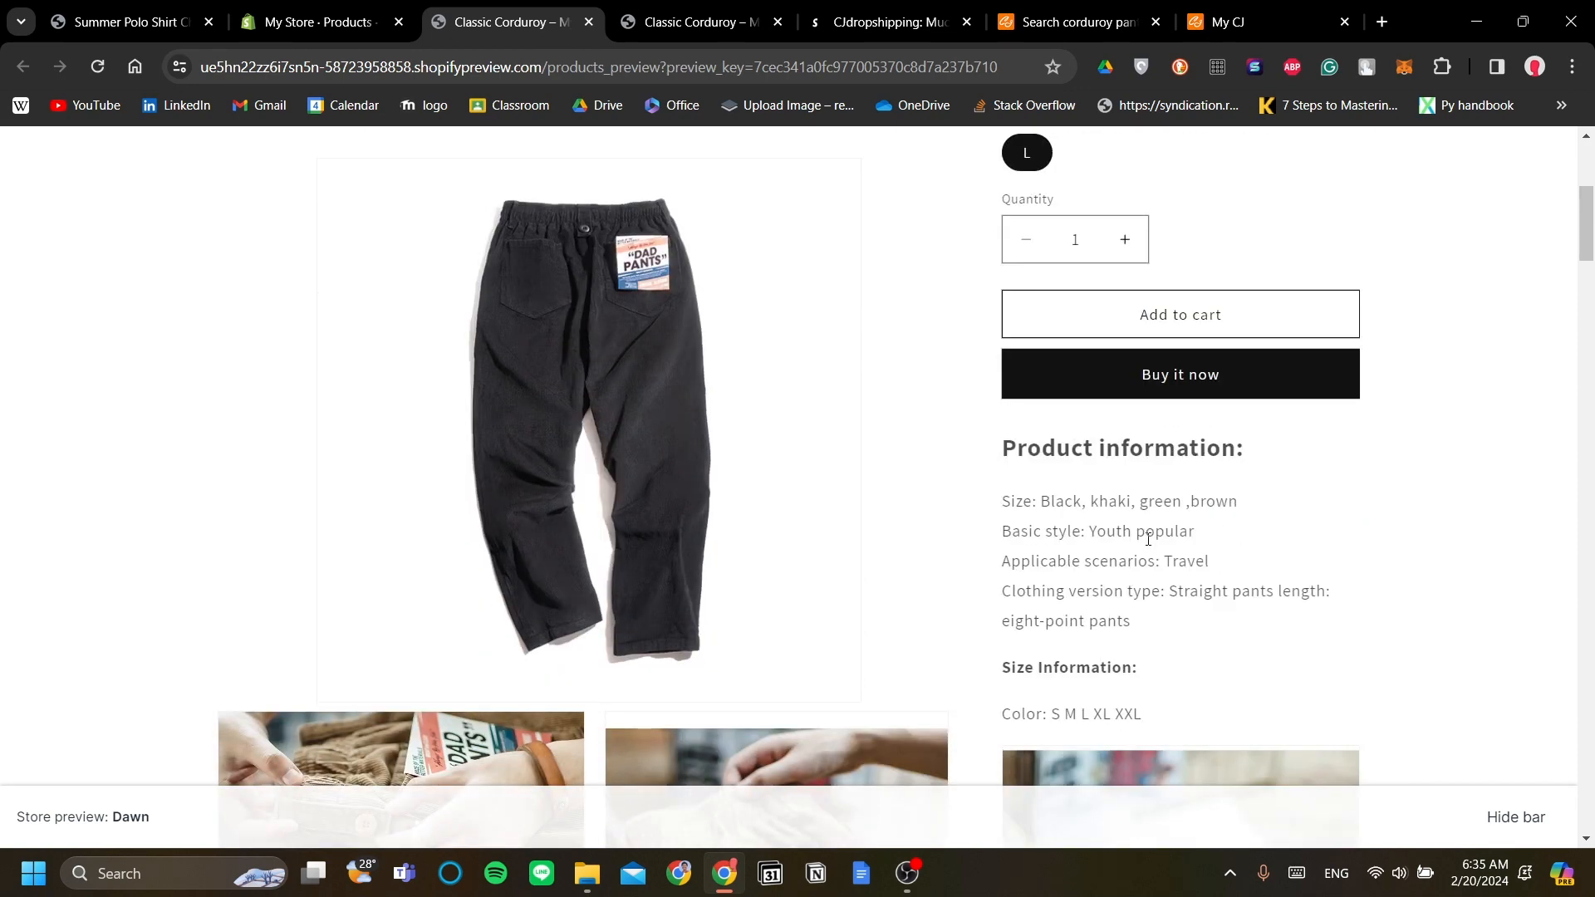
scroll(1143, 545, up, 3)
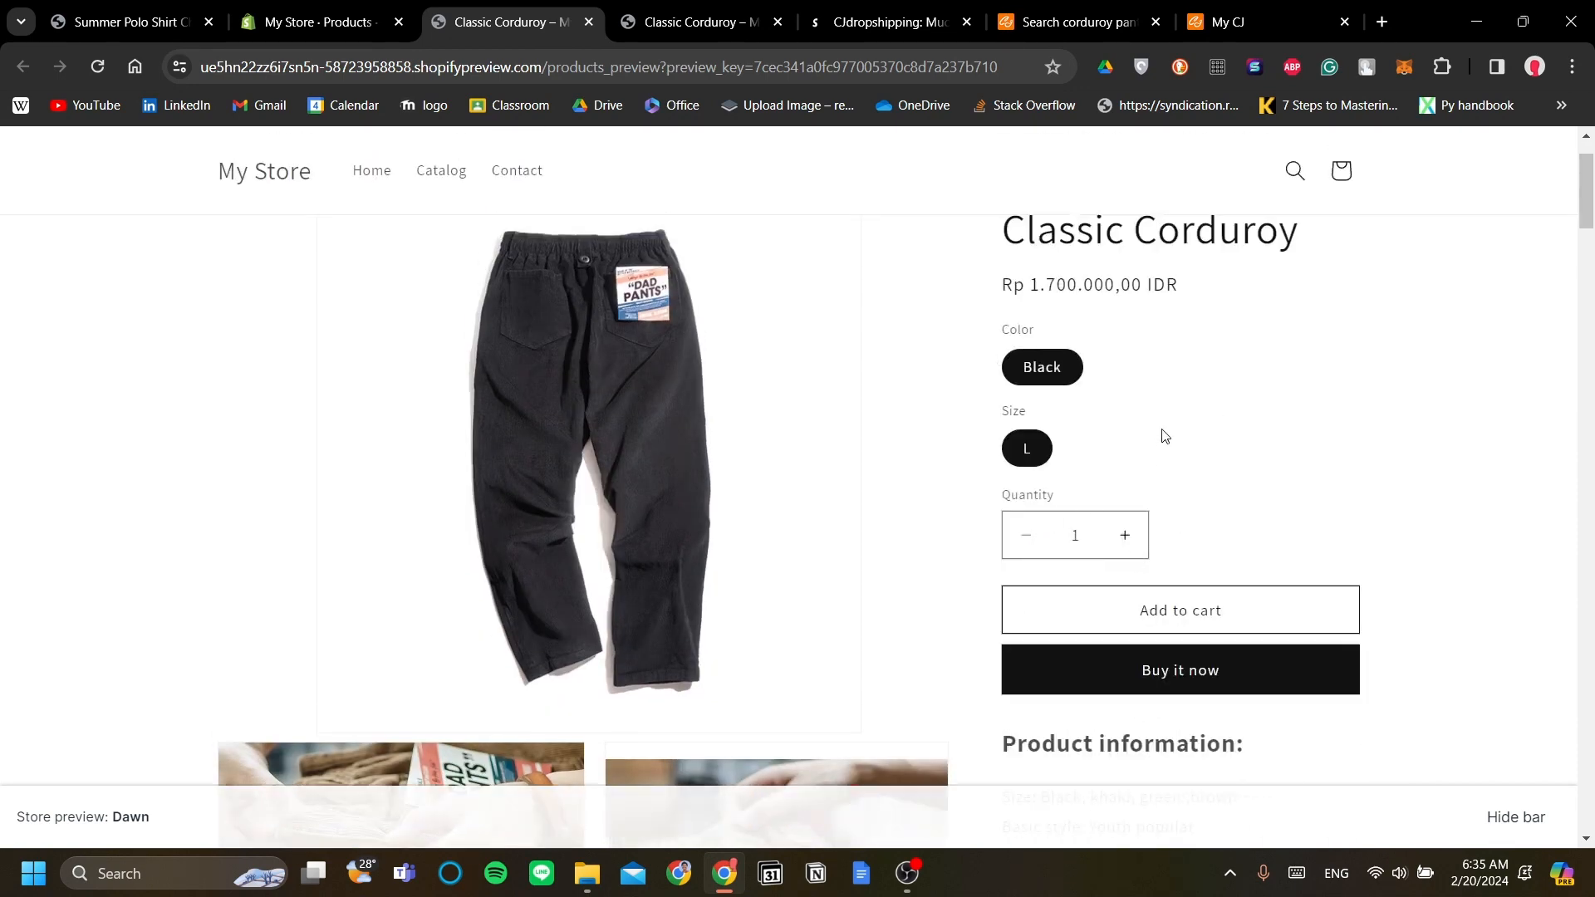